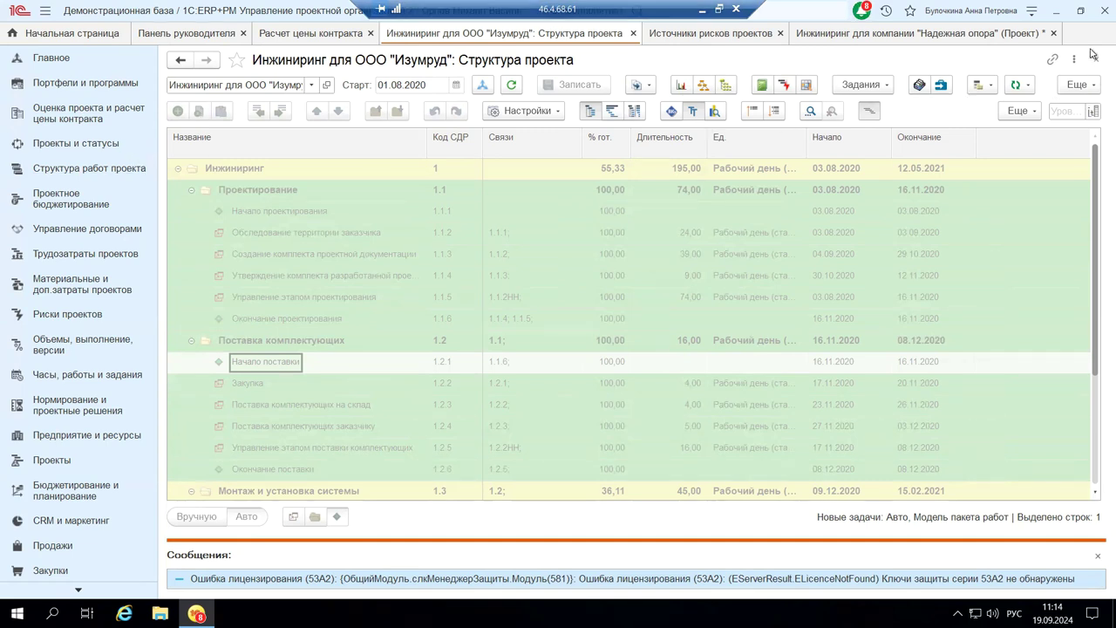
Step: Check the platform version, configuration version and configuration extensions in the program information, then close it
left_click(1029, 13)
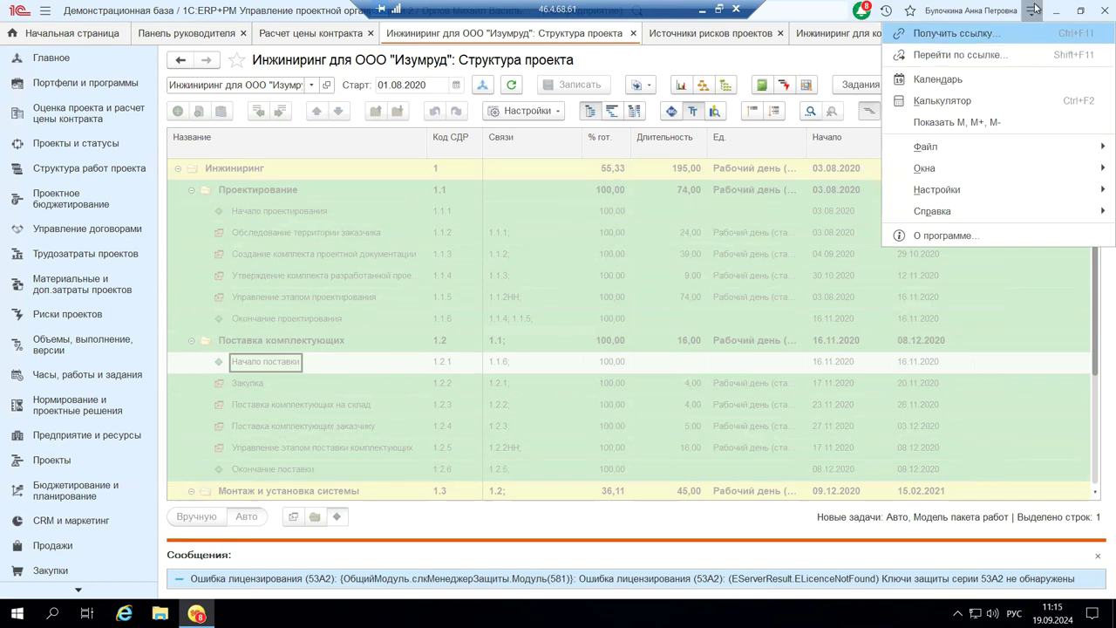
left_click(940, 235)
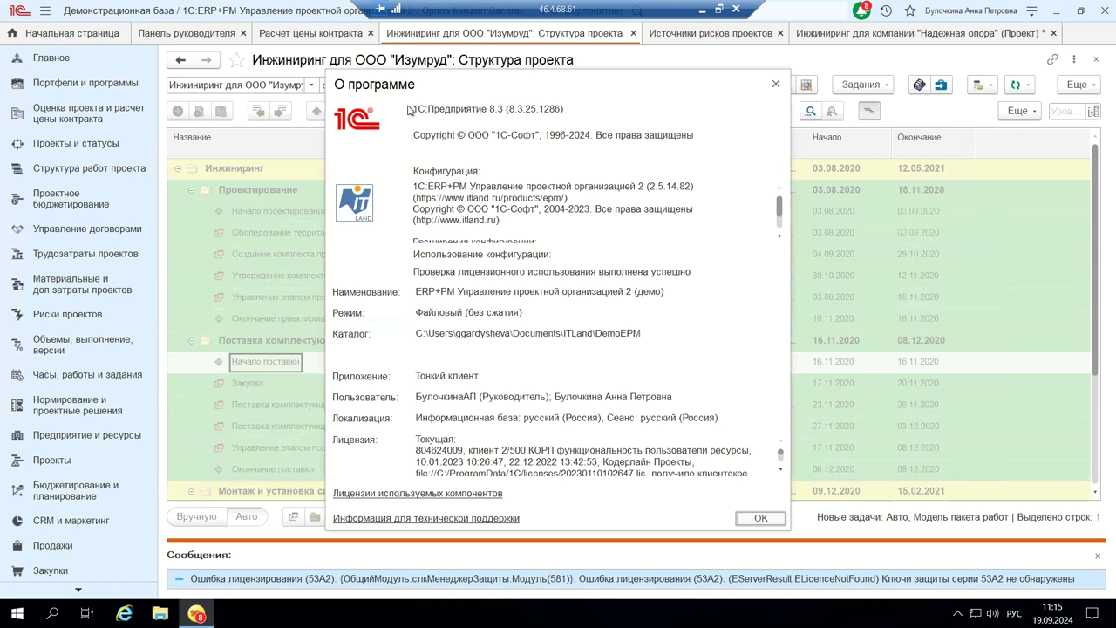
triple_click(584, 108)
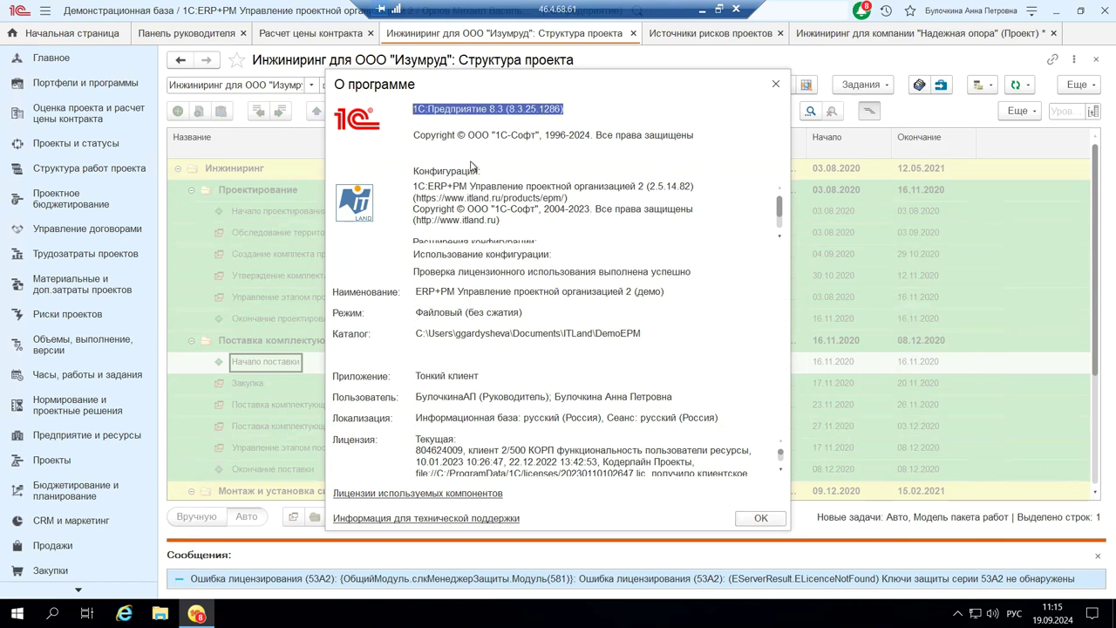
triple_click(418, 197)
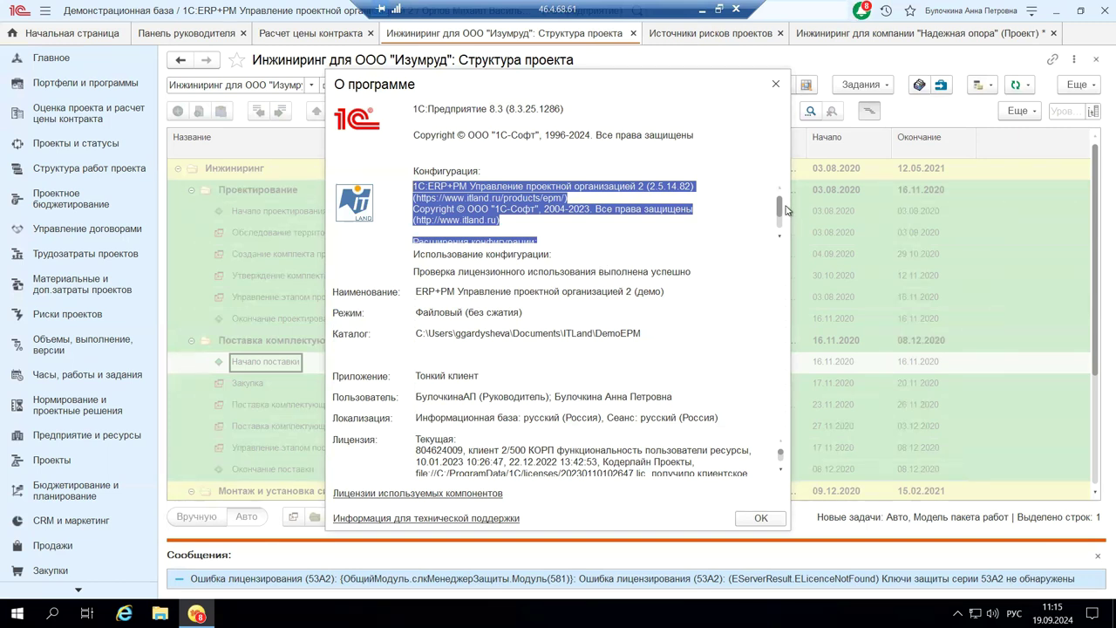
left_click_drag(781, 210, 782, 233)
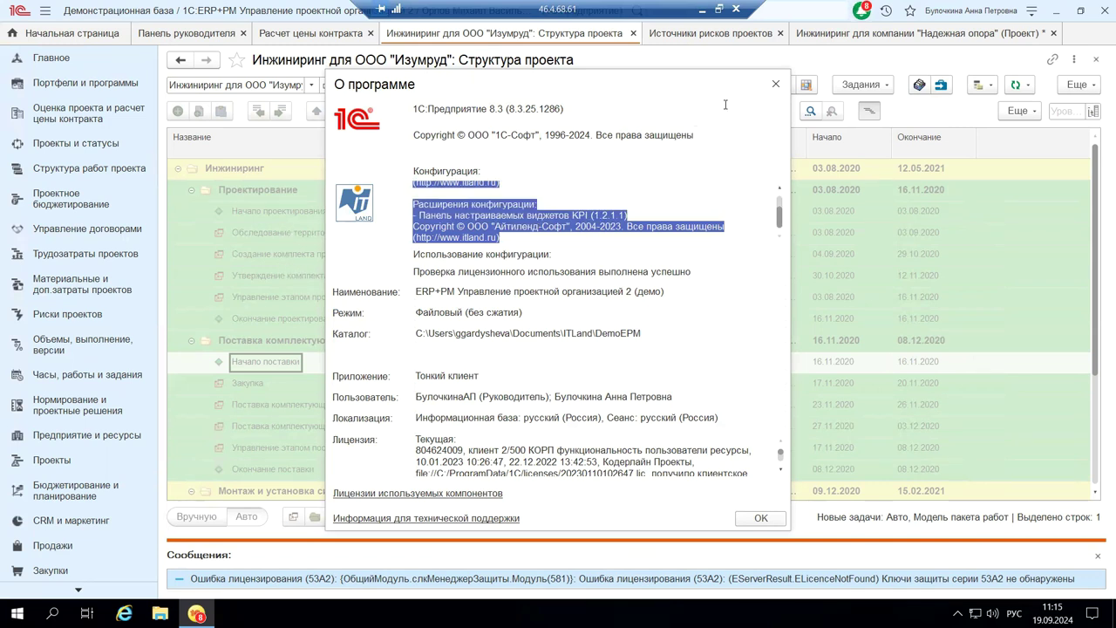
left_click(777, 85)
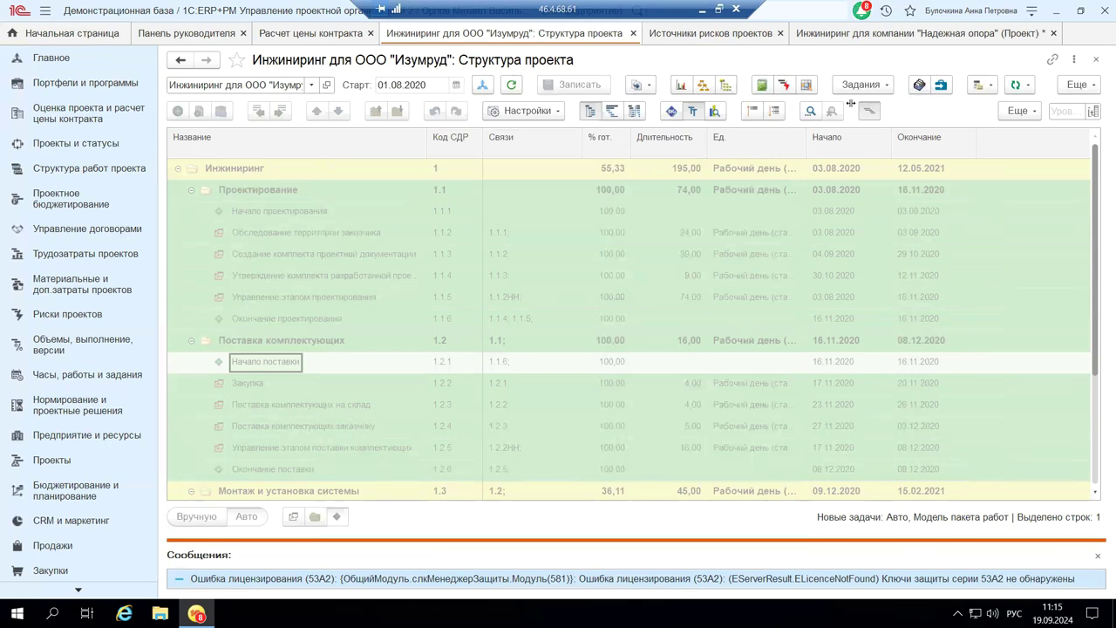
Step: Close the project structure and open the project passport (Паспорт проекта) for Инжиниринг для ООО "Изумруд" from the master data and administration section
key("ctrl+F4")
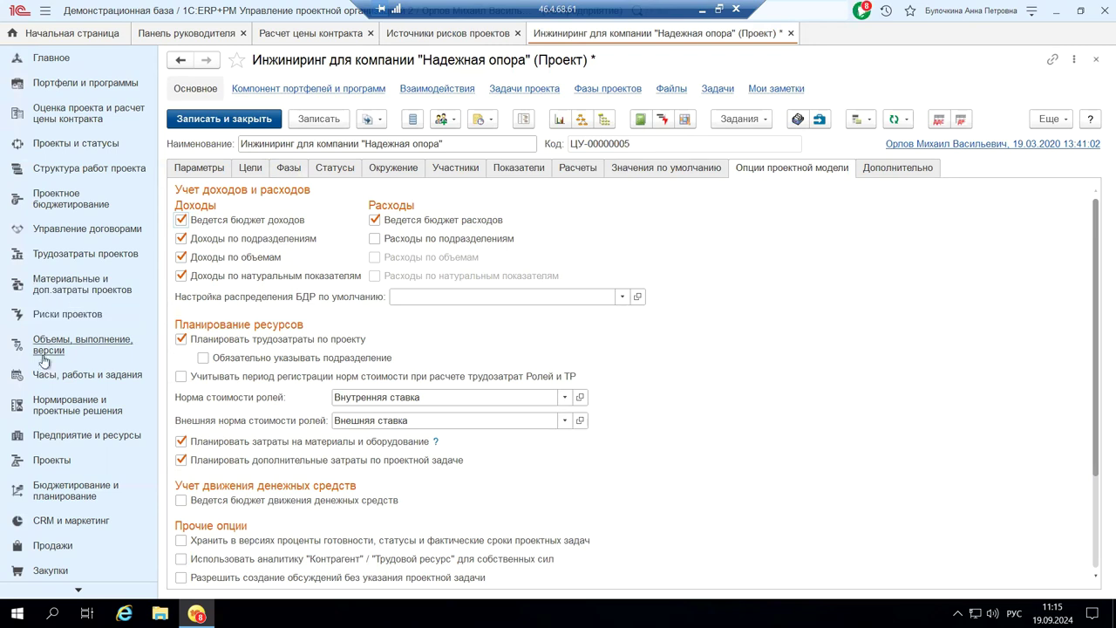
scroll(45, 400, "down", 3)
scroll(46, 408, "down", 5)
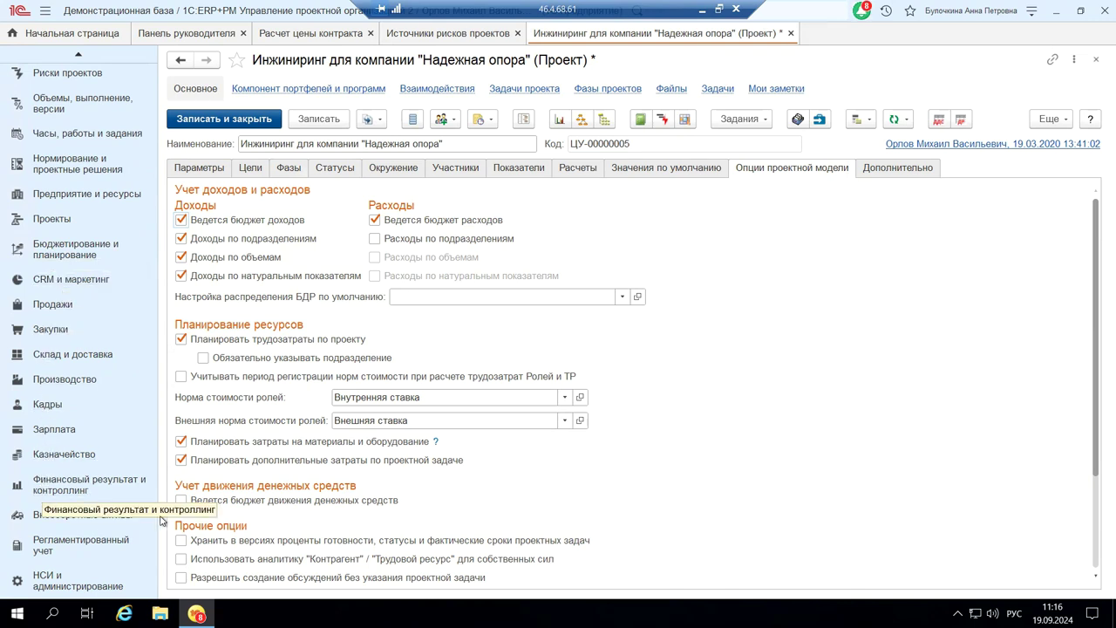
left_click(47, 588)
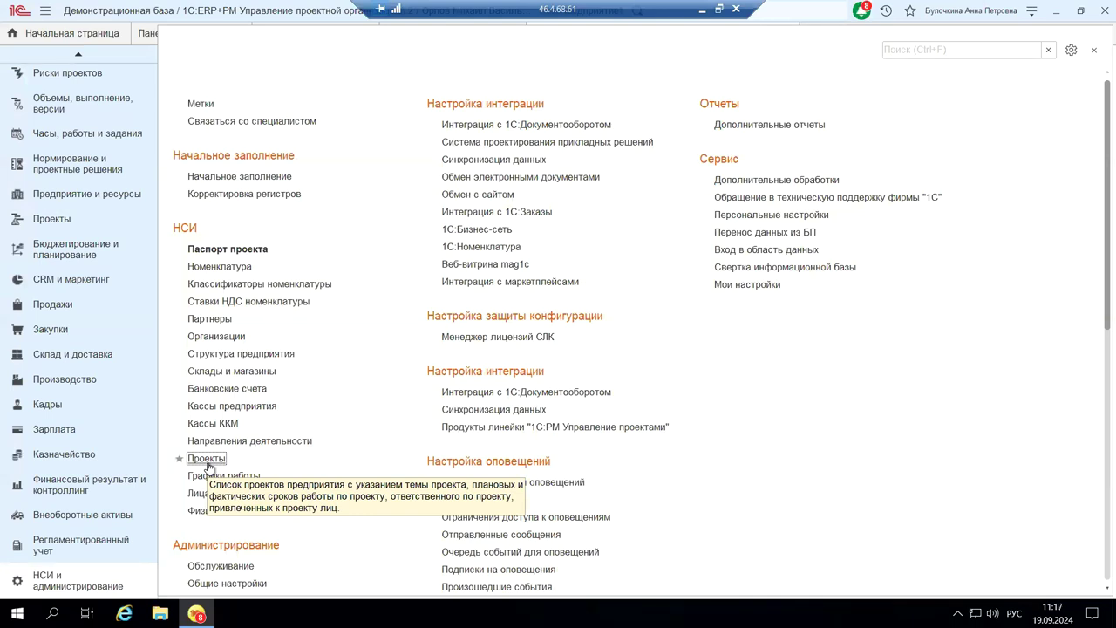
left_click(210, 249)
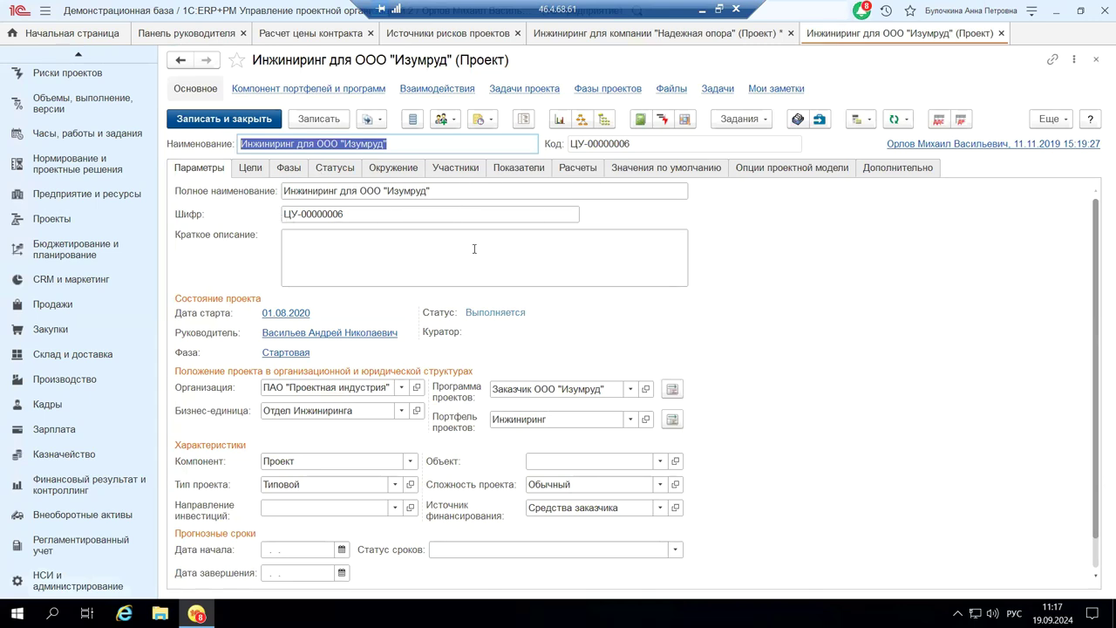
Step: Review the Изумруд project's general parameters, including the short description, start date, organizational position, characteristics and forecast dates
left_click(299, 236)
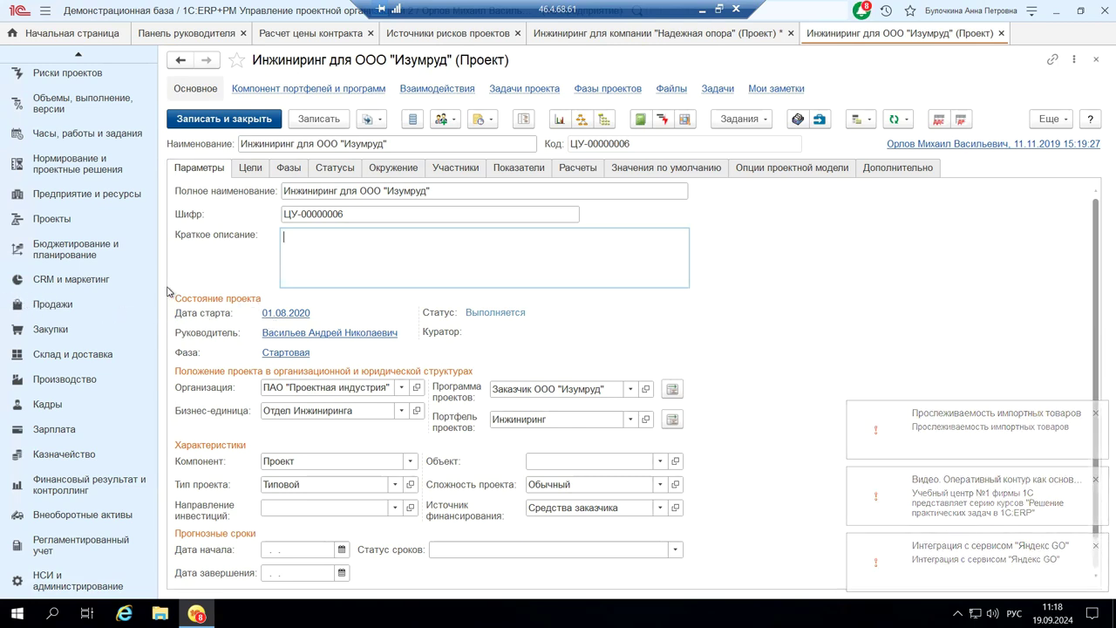
left_click(295, 319)
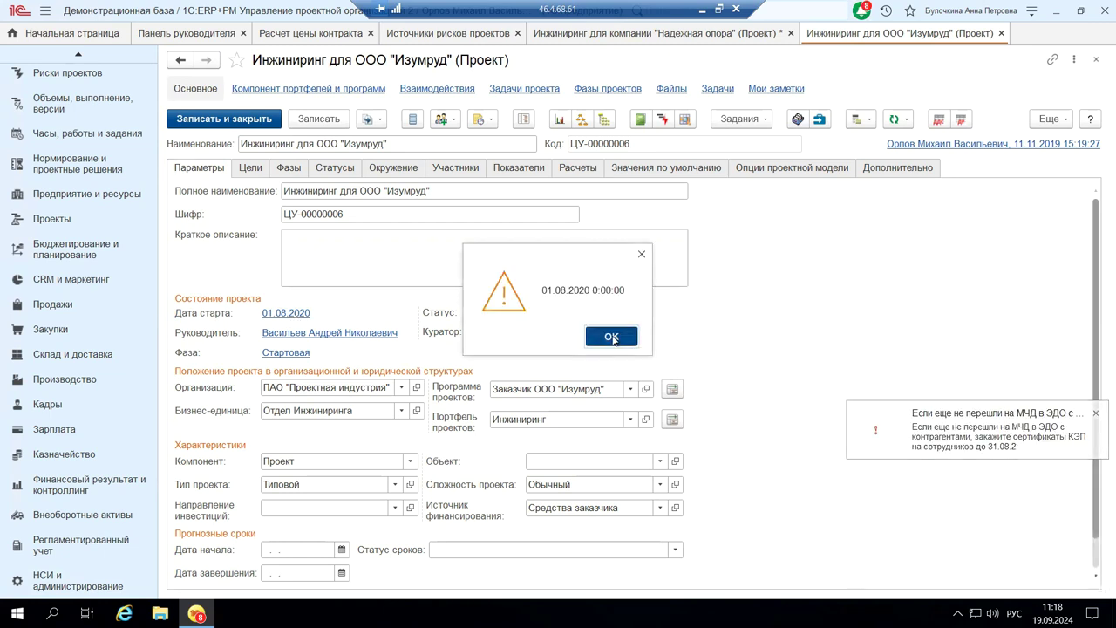
left_click(611, 338)
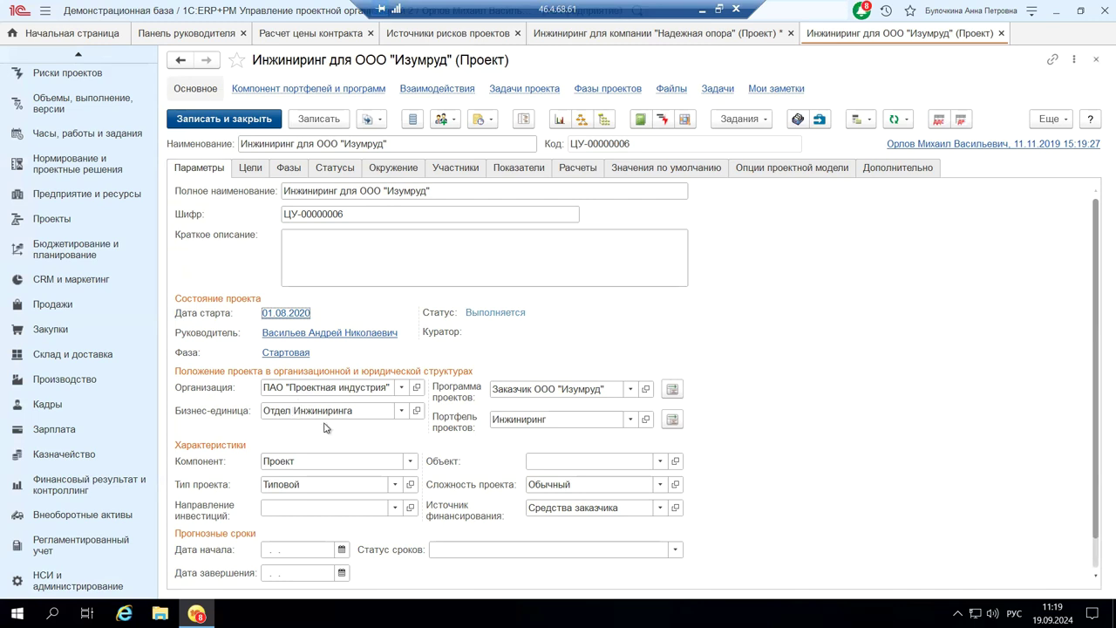
scroll(324, 427, "down", 1)
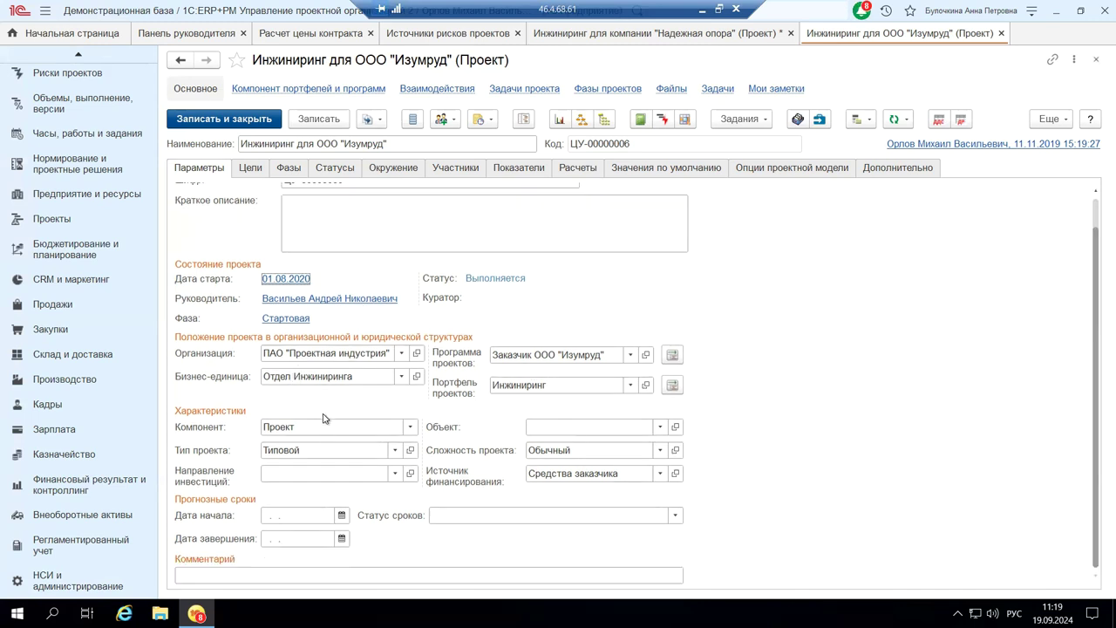
scroll(245, 200, "up", 1)
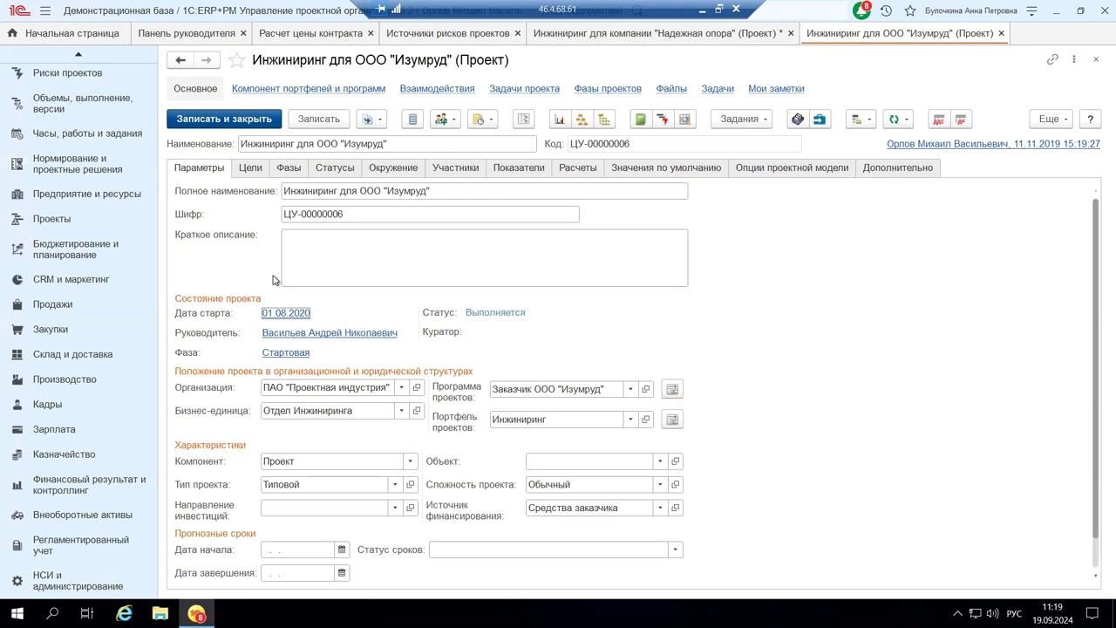
Step: Review the project's goals, phases, status documents, environment and participants, including the full project team list
left_click(252, 169)
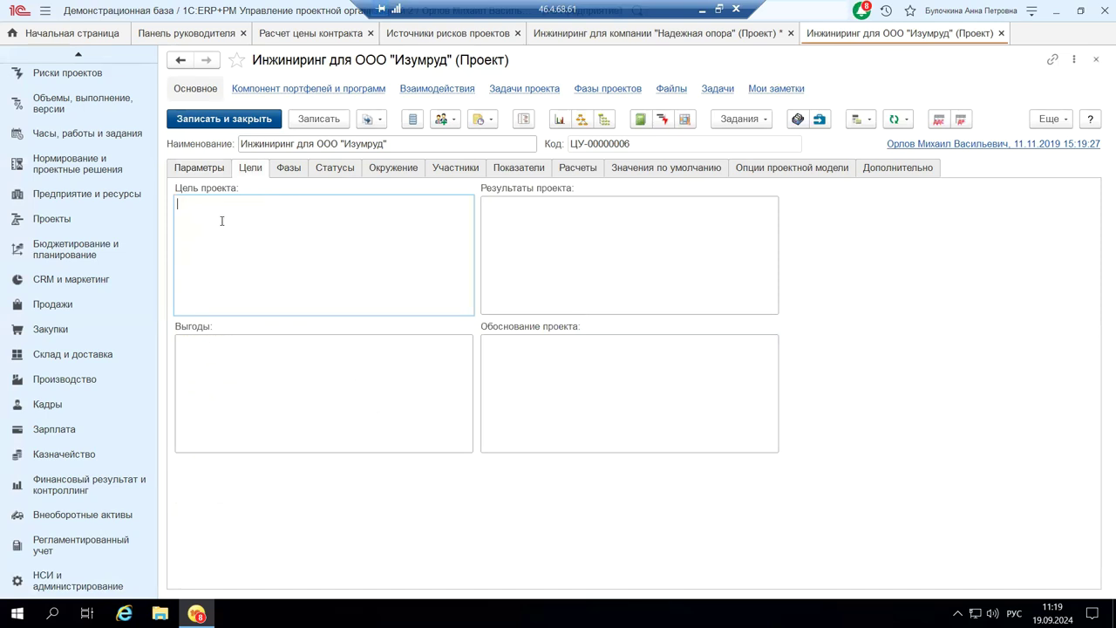
left_click(289, 169)
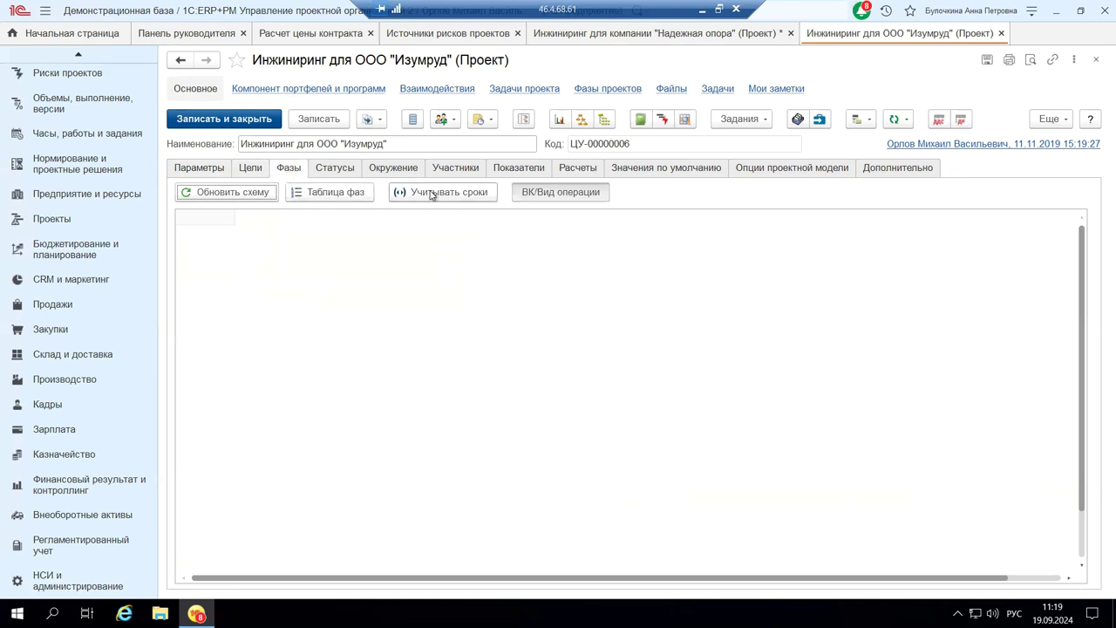
left_click(331, 170)
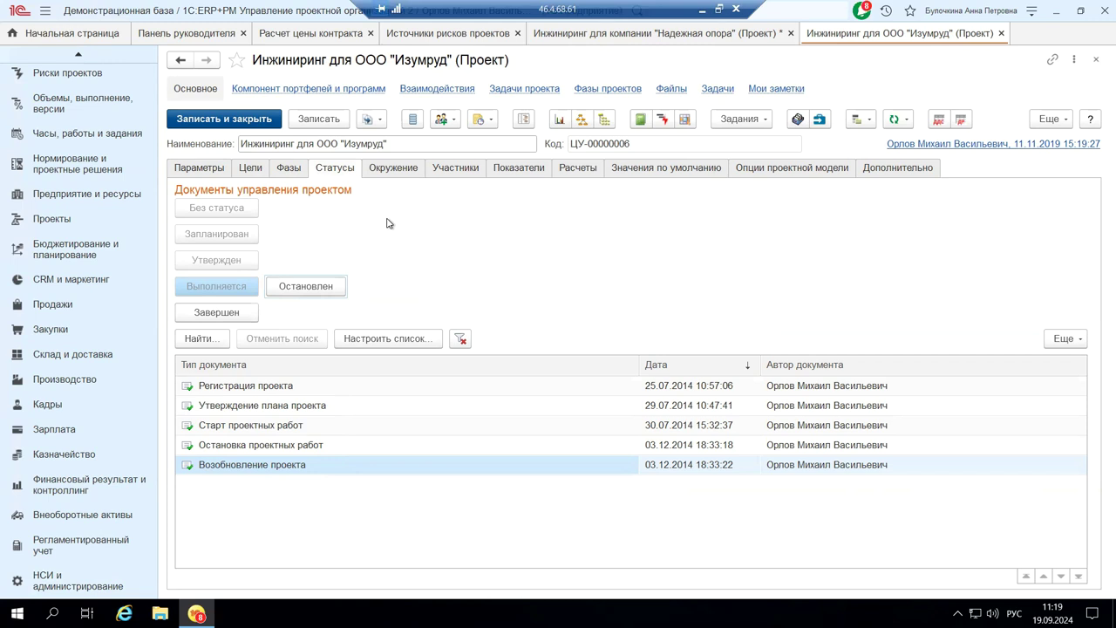
left_click(389, 171)
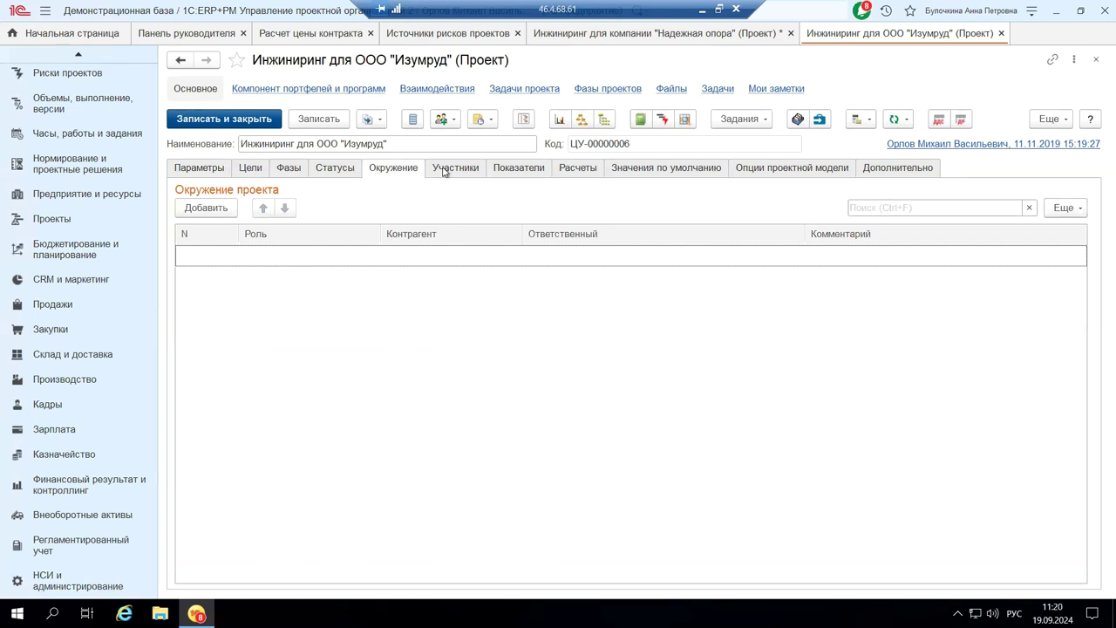
left_click(444, 172)
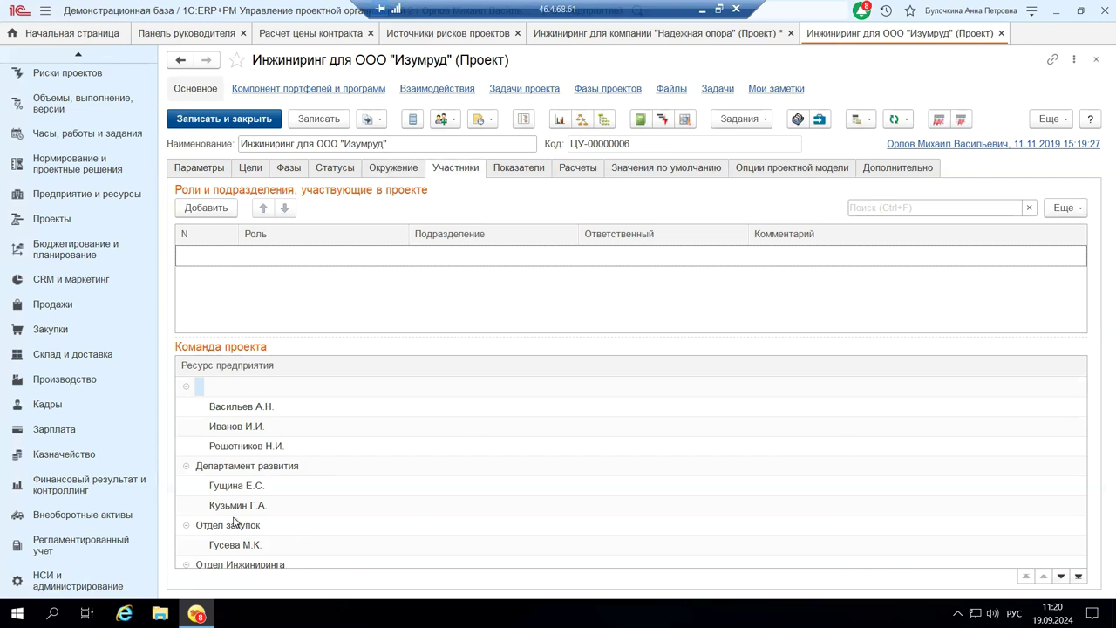
scroll(234, 521, "down", 3)
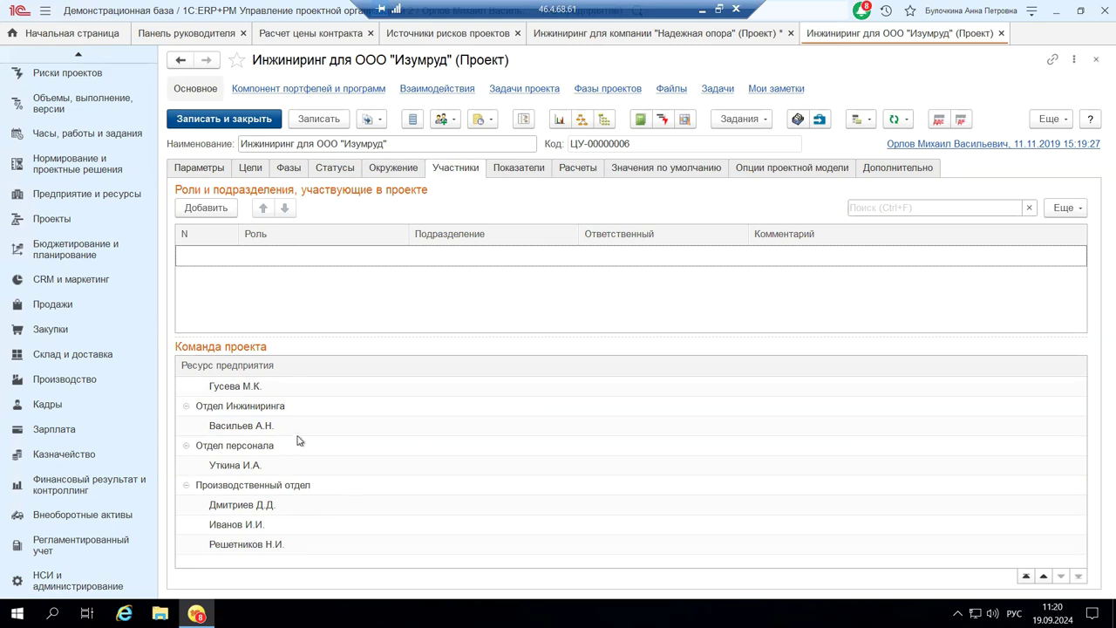
Step: Examine the project's indicators, including Бюджет произв Сумма, its schedule calculation documents and its default values
left_click(509, 174)
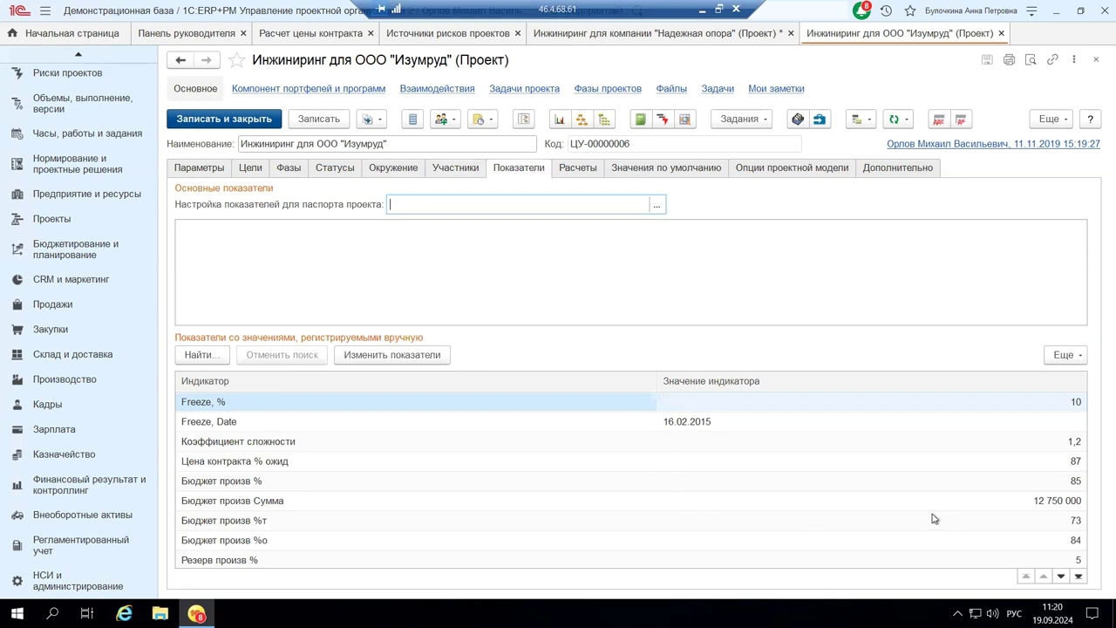
left_click(878, 502)
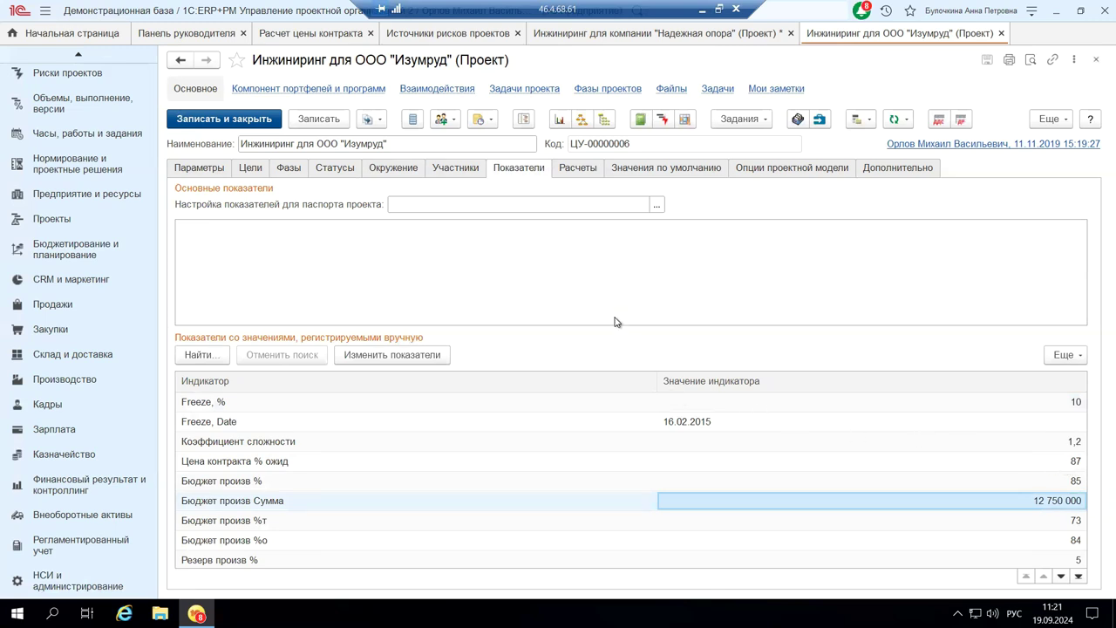
left_click(586, 171)
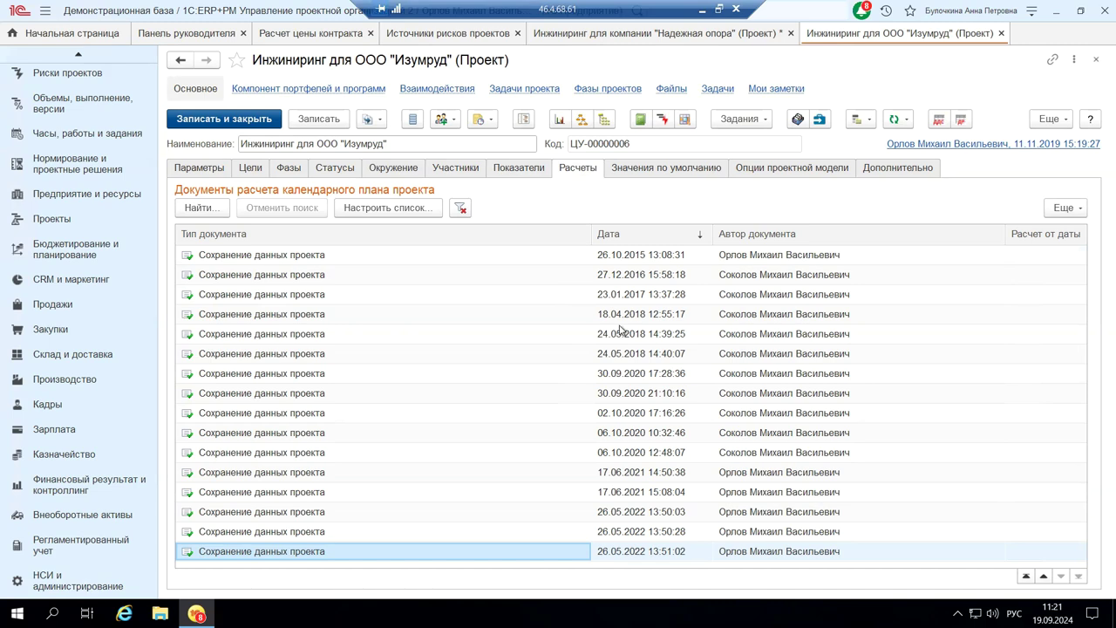
left_click(649, 167)
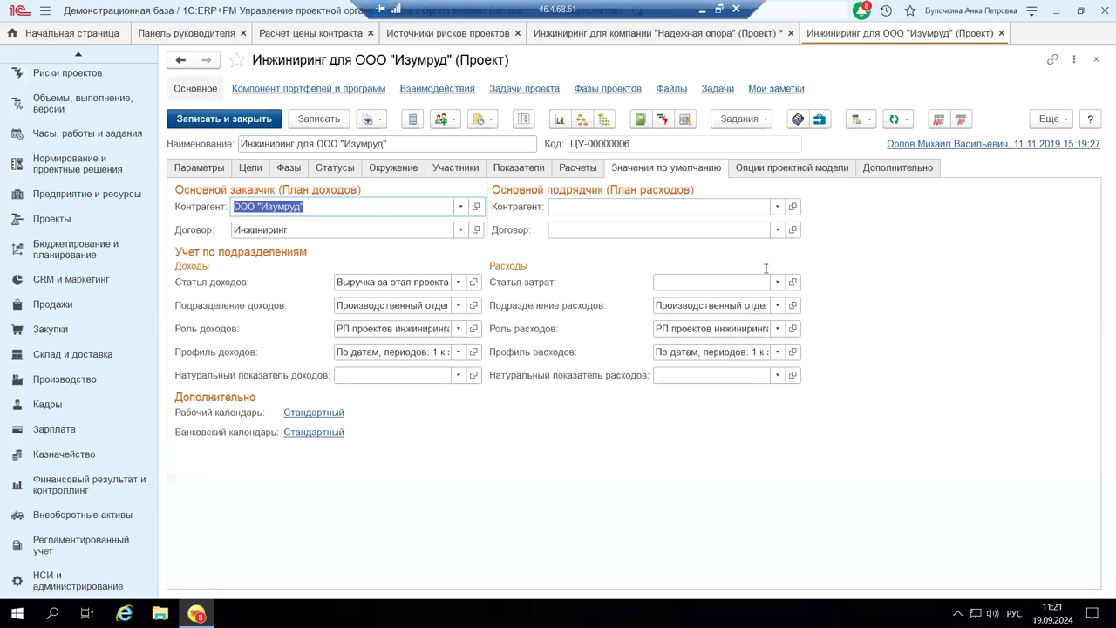
Step: Review the project model options, including the hint on planning material and equipment costs, and the additional project parameters
left_click(788, 170)
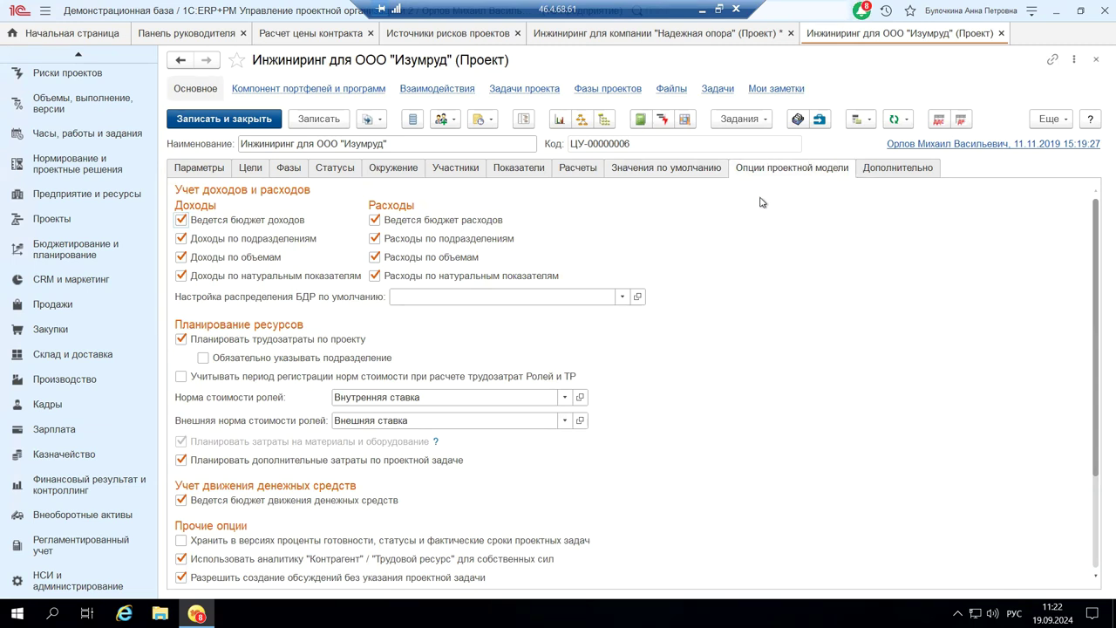
left_click(181, 238)
mouse_move(436, 443)
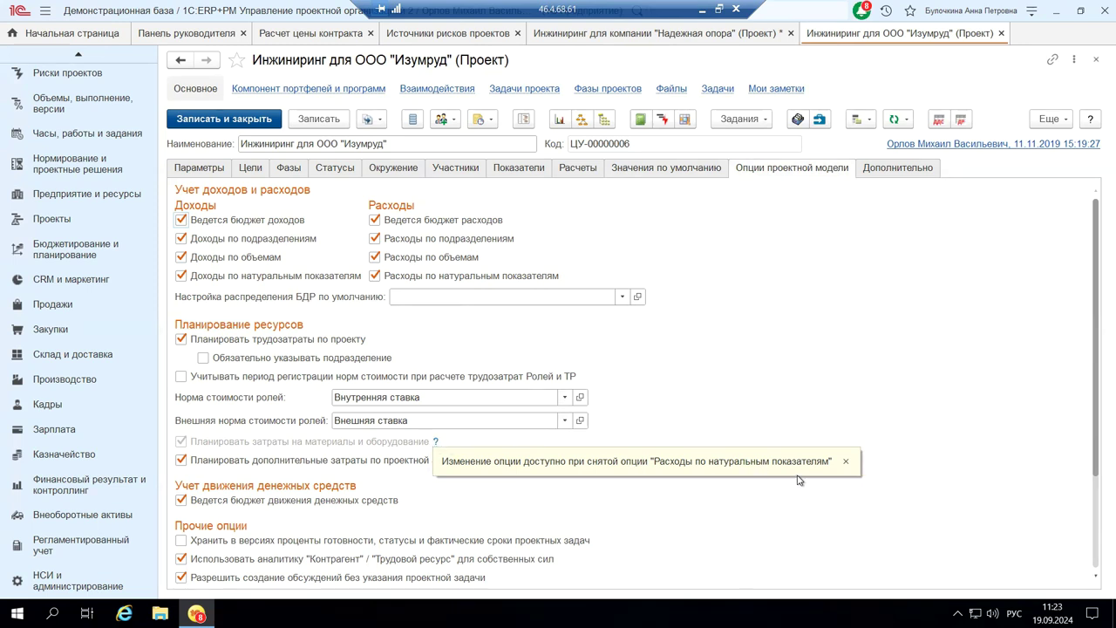
left_click(846, 461)
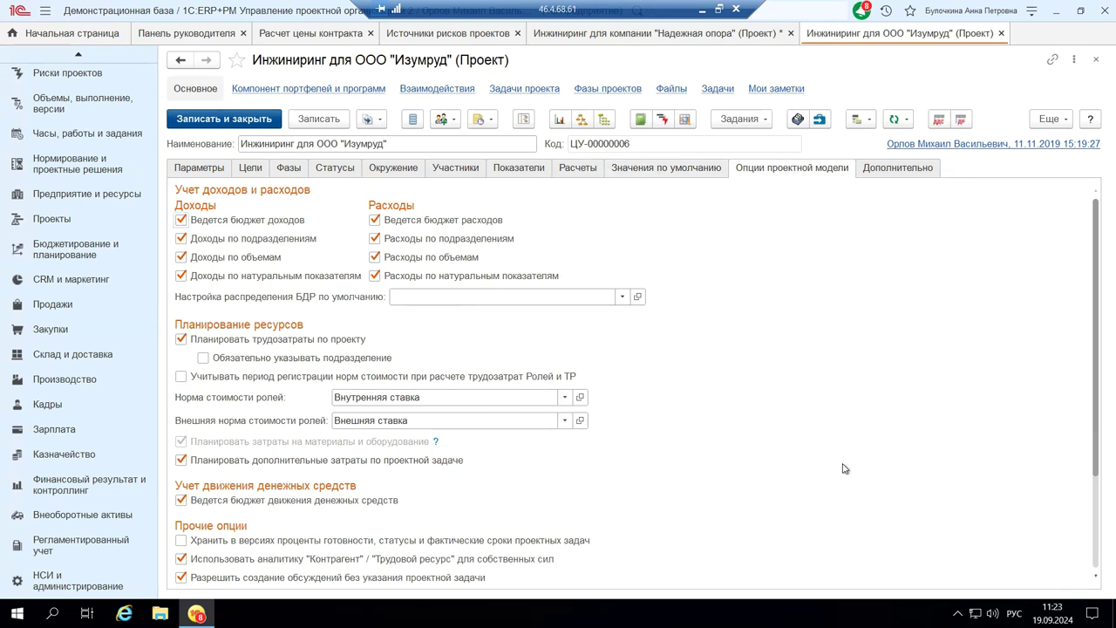
left_click(893, 171)
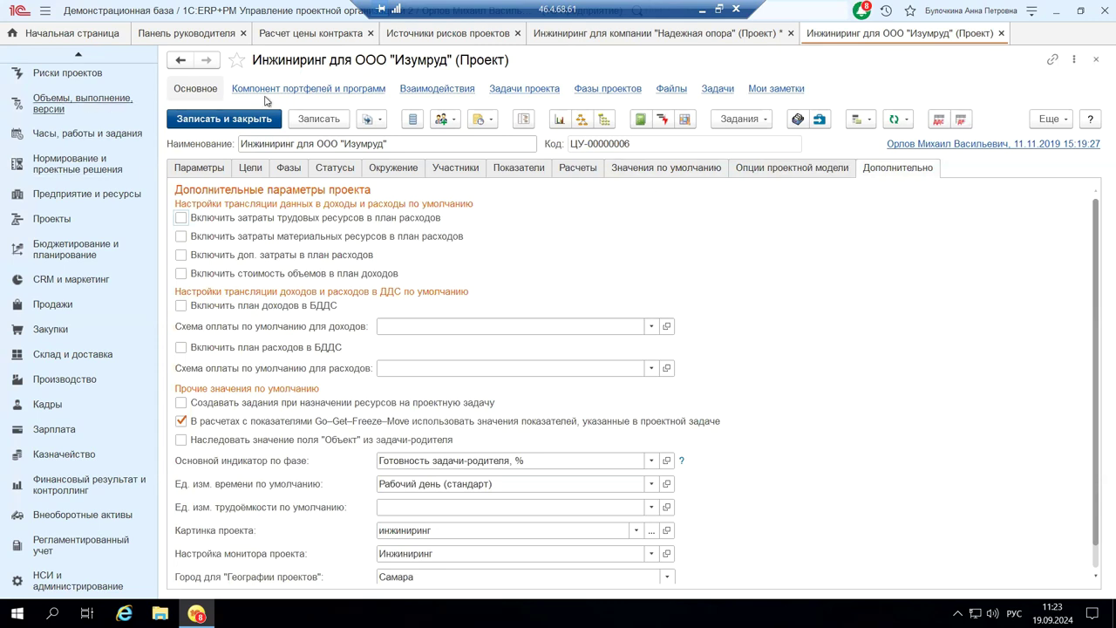
Step: Close the Изумруд project card and the "Надежная опора" project card, discarding the unsaved changes
left_click(1097, 61)
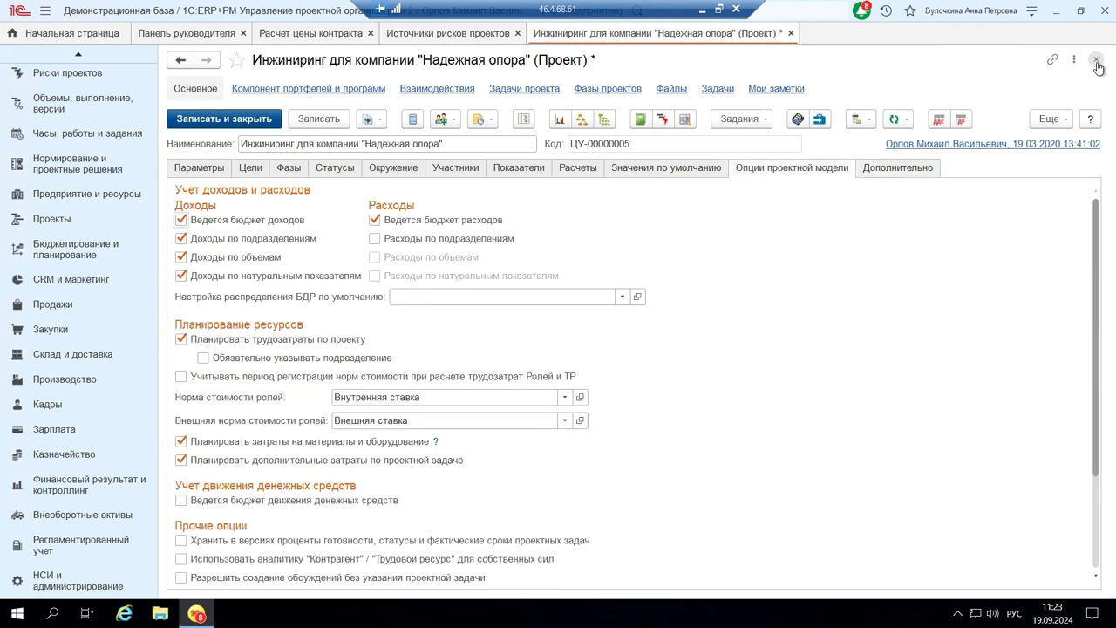
left_click(1097, 63)
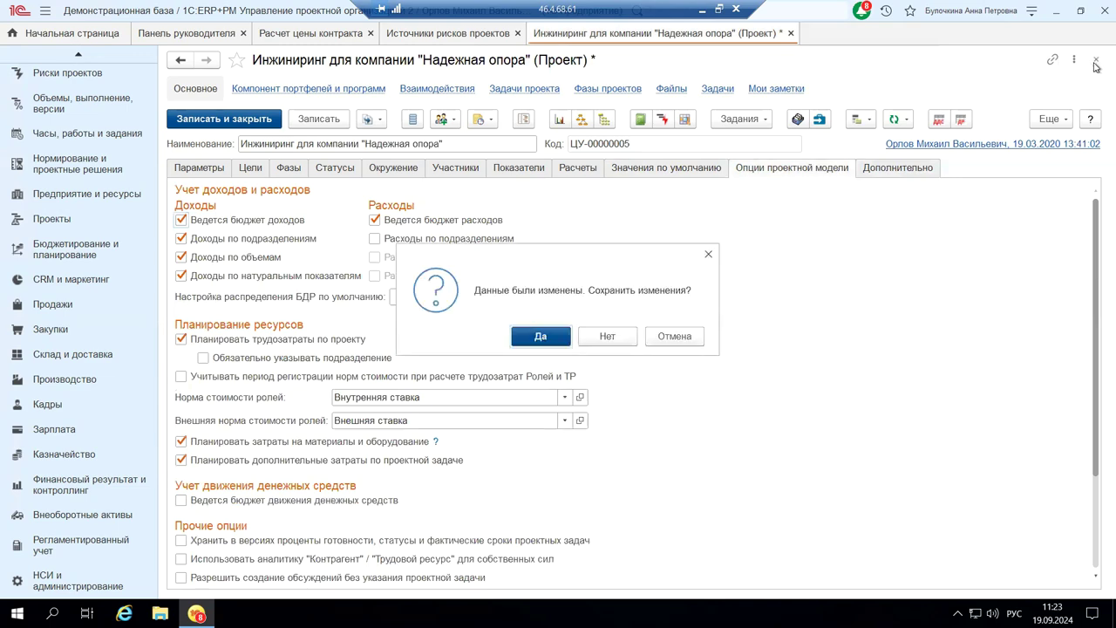
left_click(590, 344)
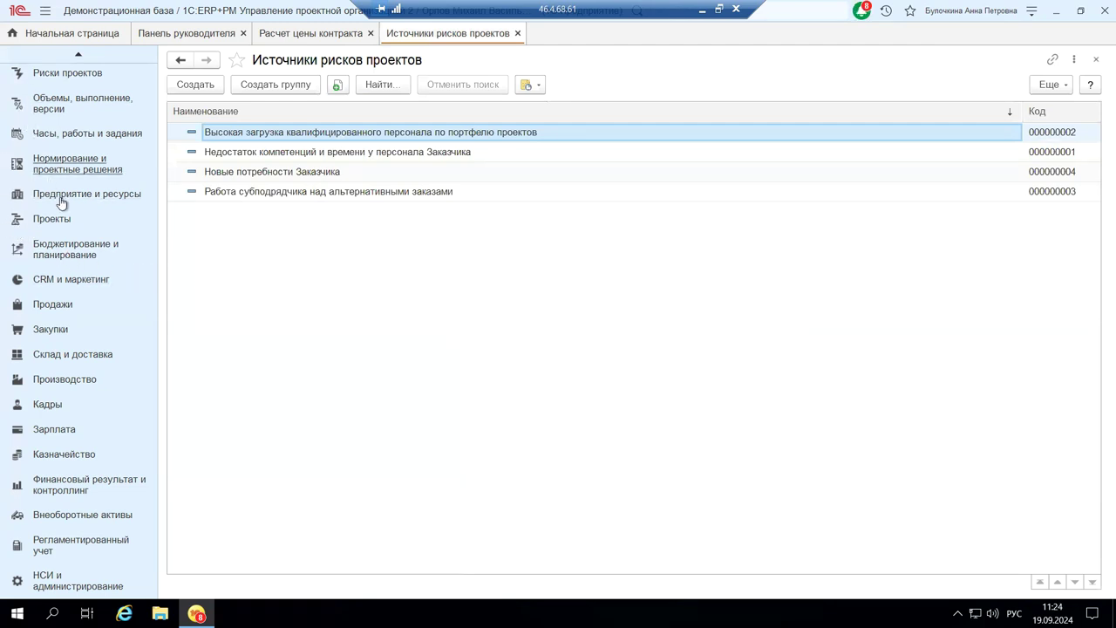
Step: Open the manager's dashboard (Панель руководителя) from the main section
scroll(75, 229, "up", 5)
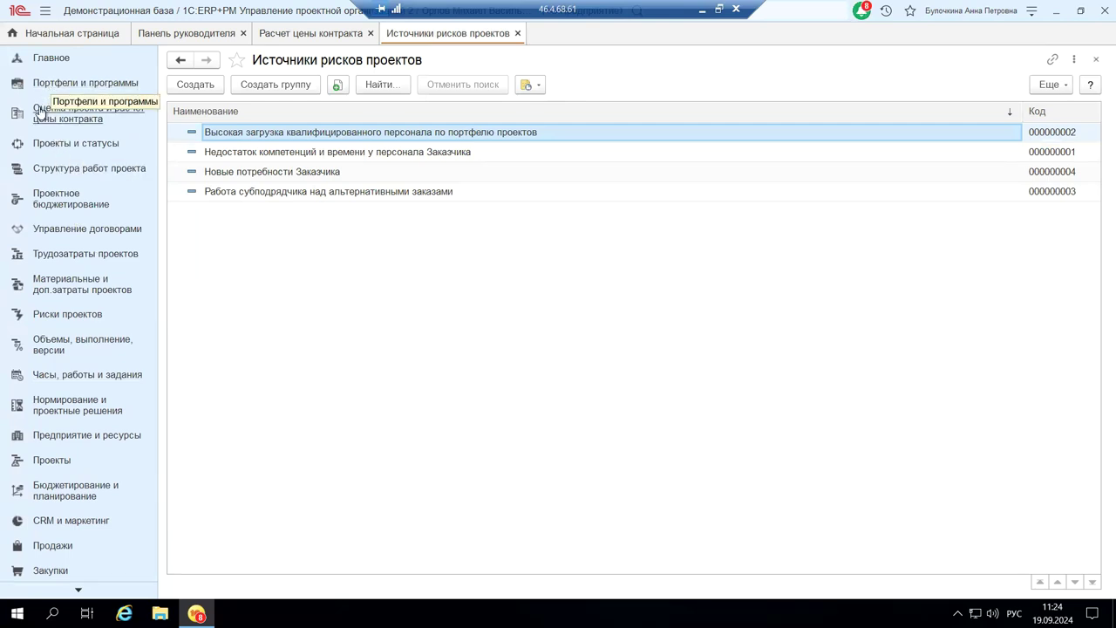
left_click(67, 63)
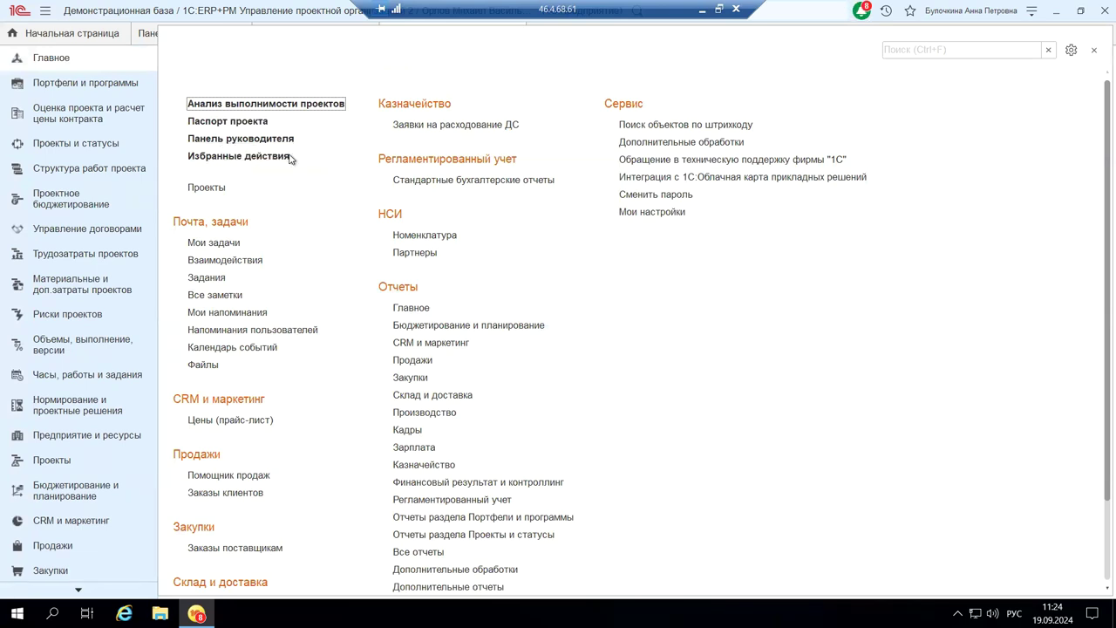
left_click(238, 139)
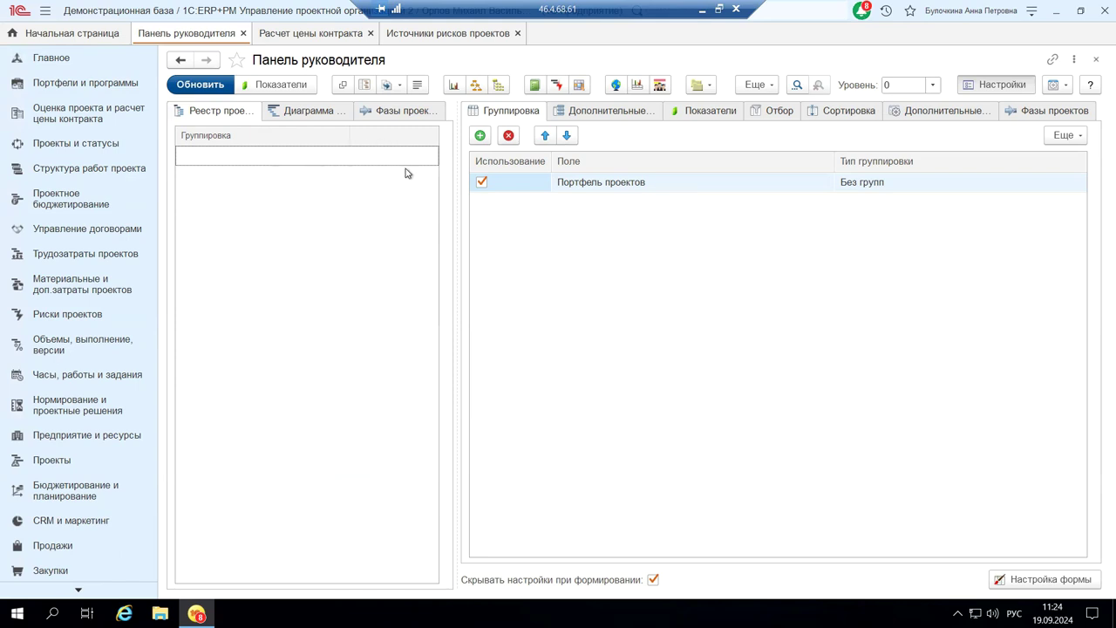
Step: Review the commands, directories and reports available in the Главное section
left_click(49, 57)
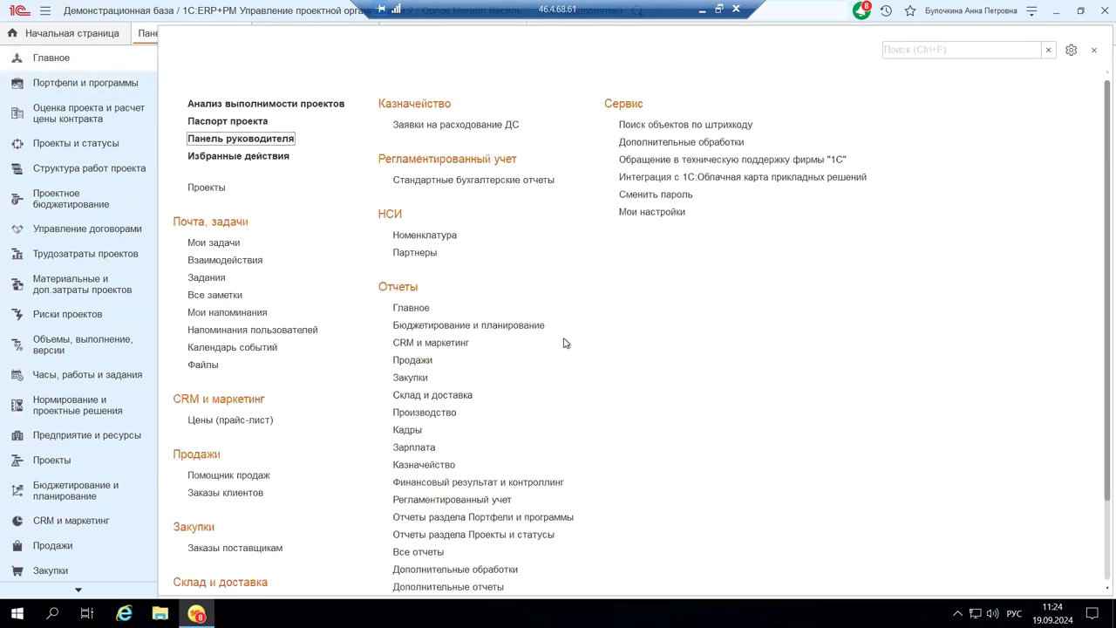
scroll(303, 409, "down", 1)
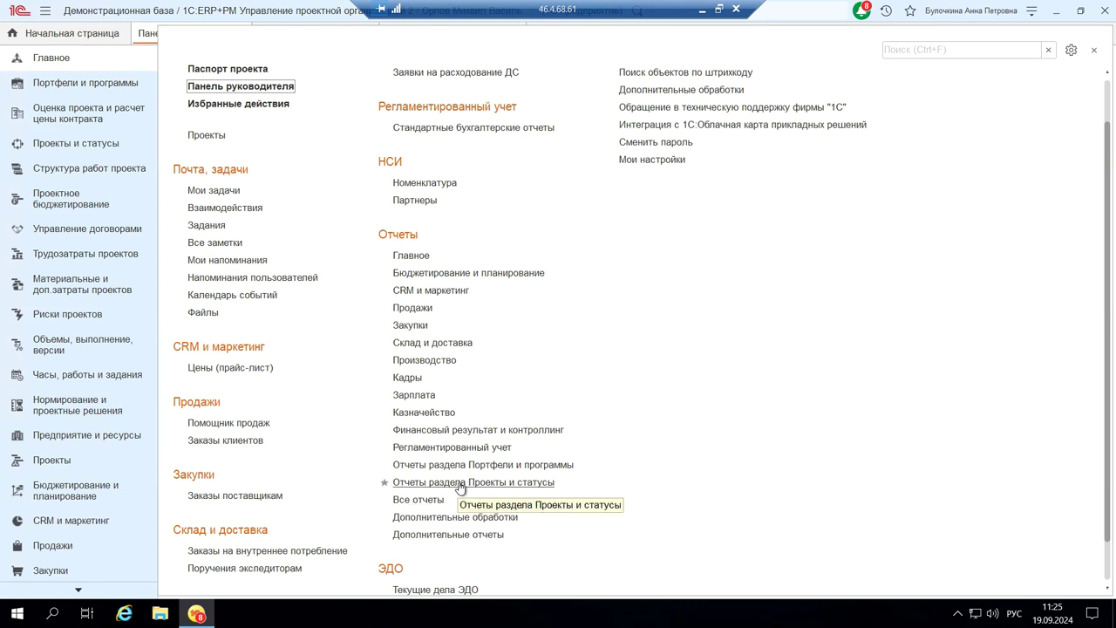
scroll(460, 488, "up", 1)
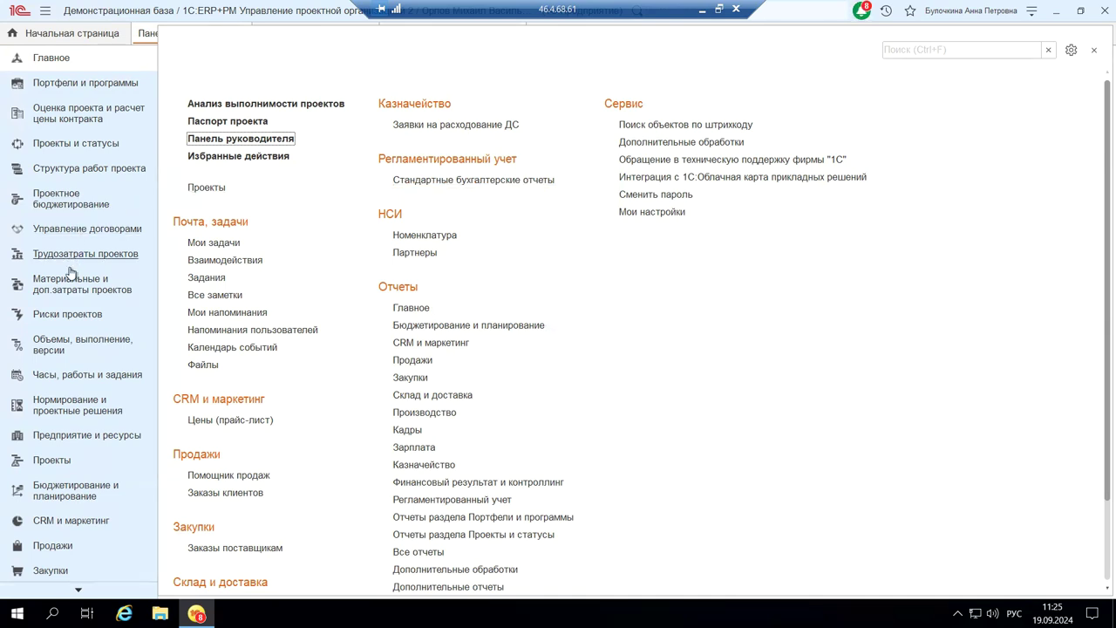
Step: Browse the remaining program sections and examine the commands of Регламентированный учет
scroll(96, 409, "down", 3)
scroll(97, 416, "down", 2)
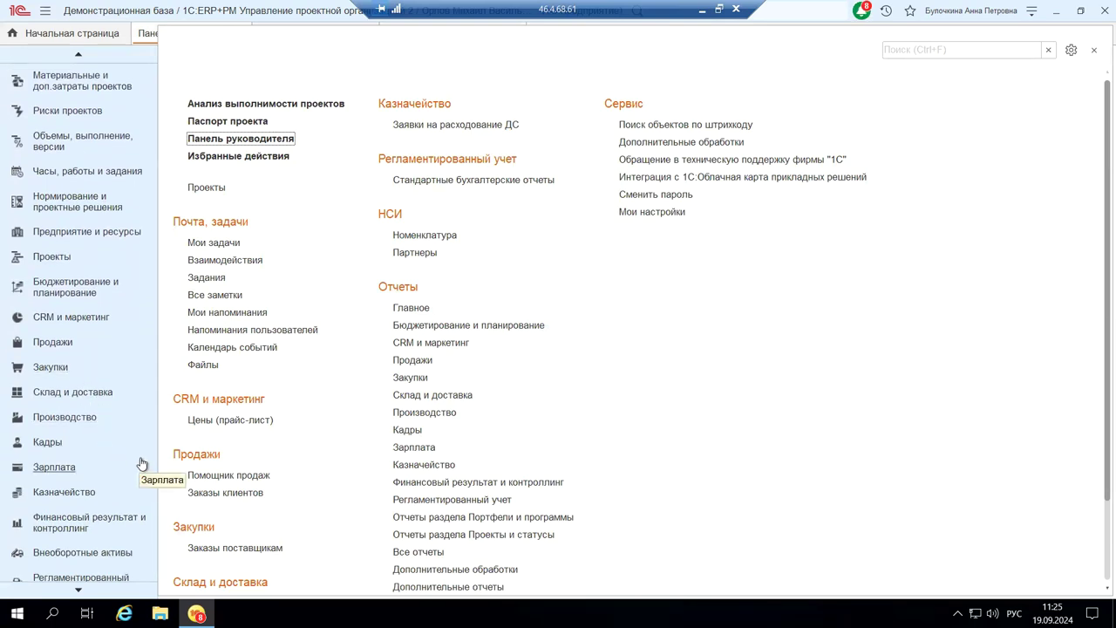
scroll(139, 474, "down", 1)
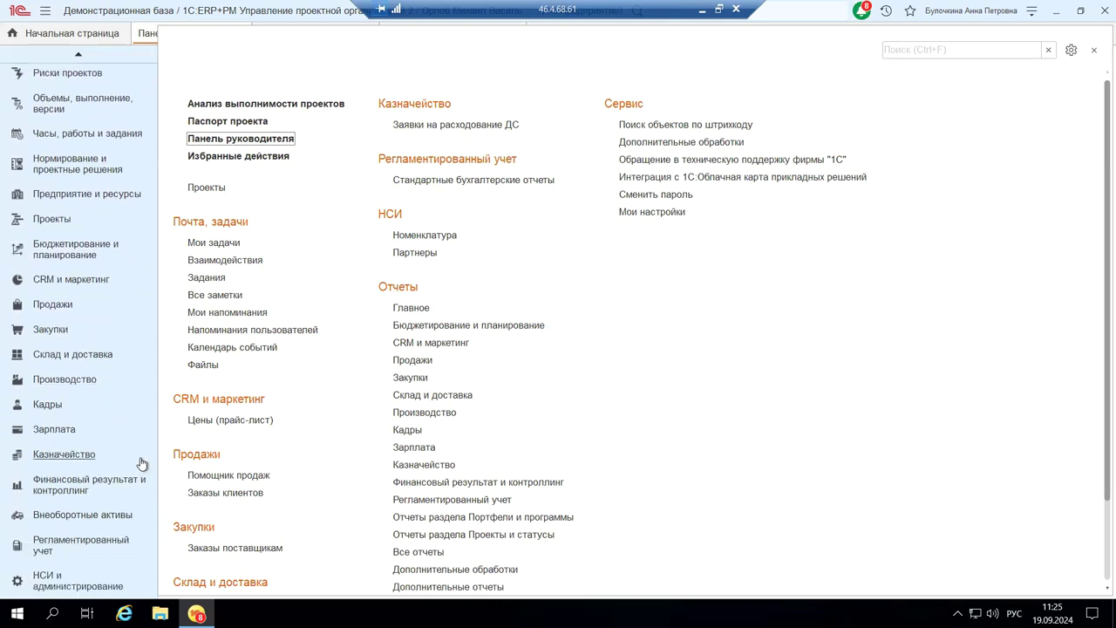
left_click(90, 548)
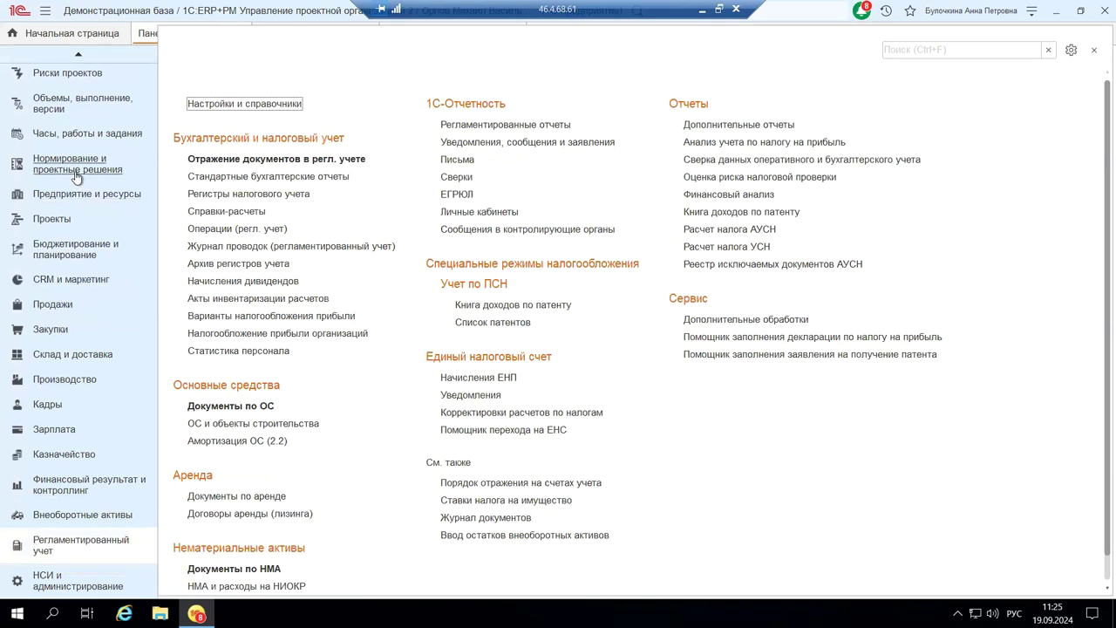
Step: Revisit the Главное section and bring up the manager's dashboard (Панель руководителя) from the Портфели и программы section
scroll(76, 174, "up", 3)
scroll(77, 177, "up", 5)
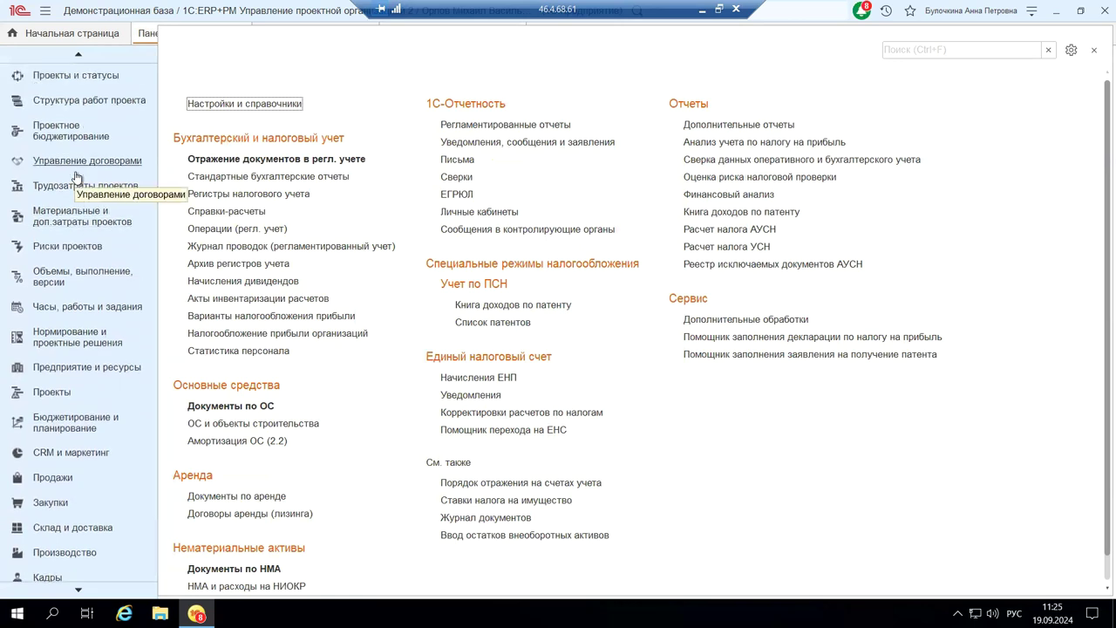
scroll(76, 178, "up", 1)
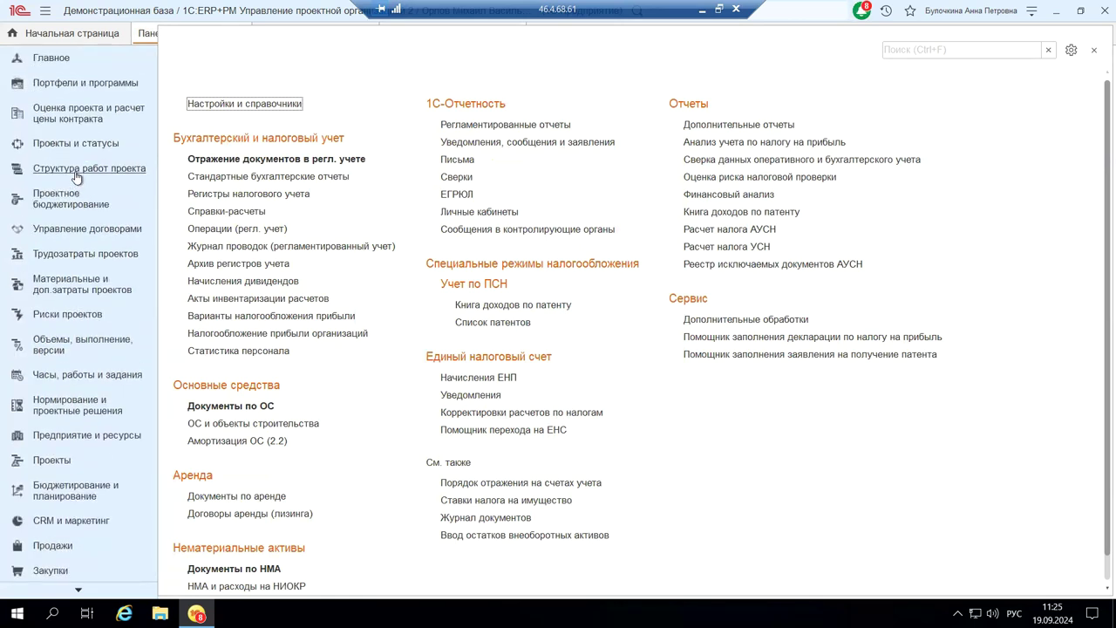
left_click(62, 61)
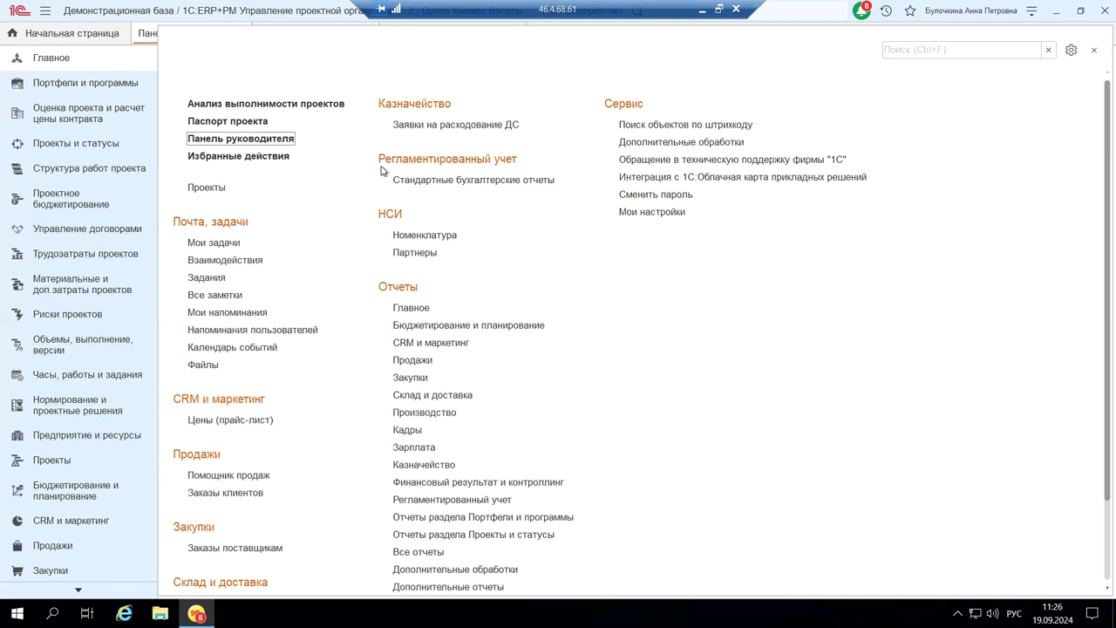
left_click(30, 89)
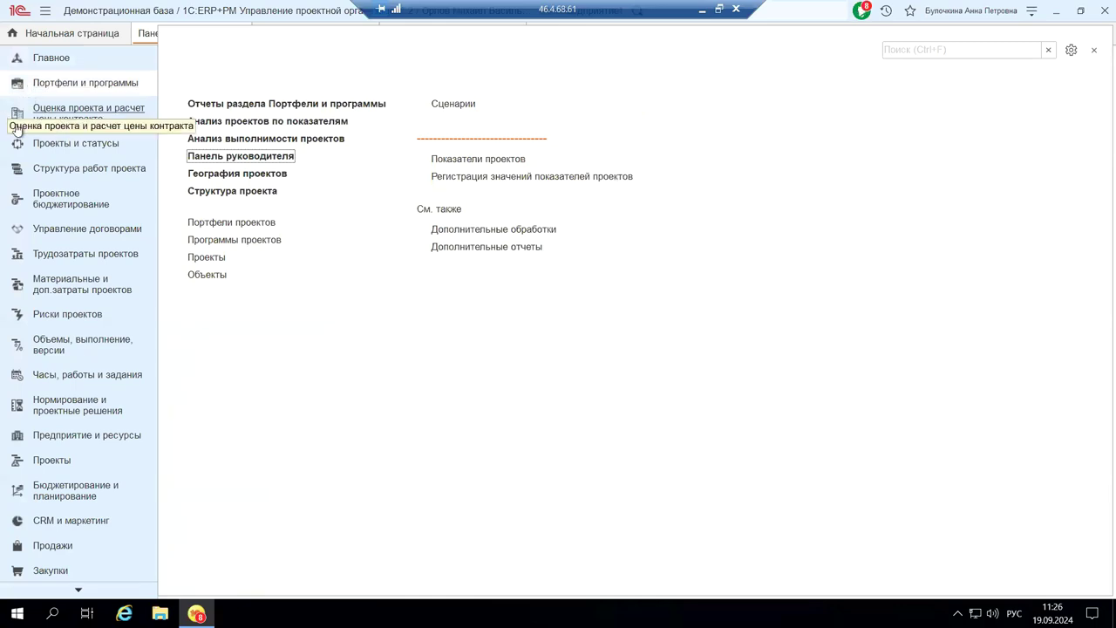
left_click(209, 156)
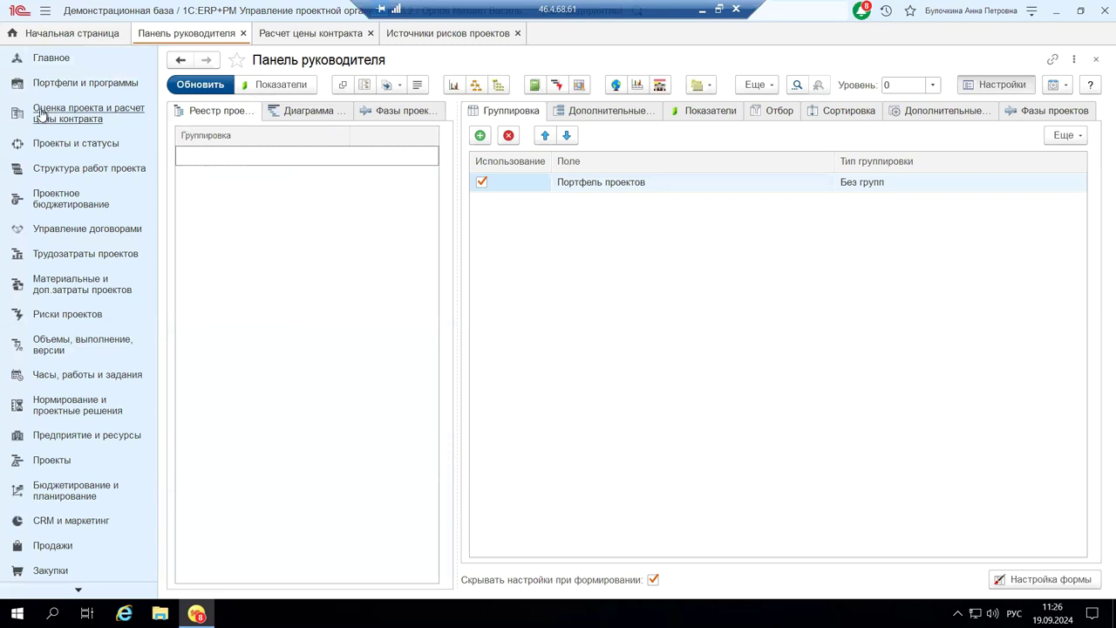
Step: Examine the Портфели и программы and Продажи section commands and look through the rest of the section list
left_click(56, 84)
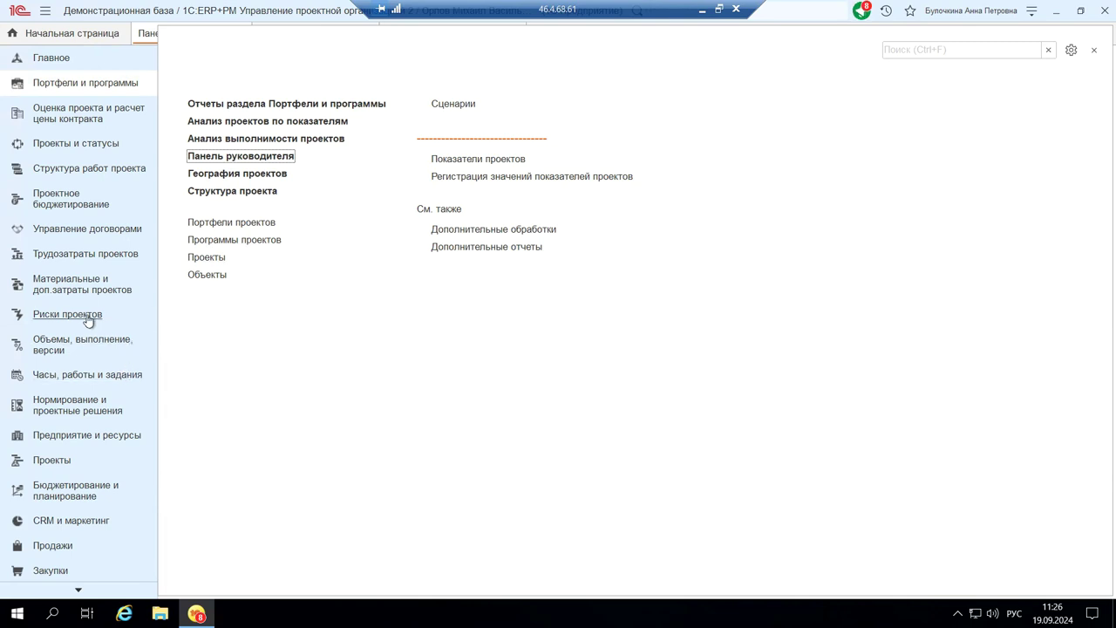
scroll(82, 447, "down", 2)
scroll(82, 447, "down", 1)
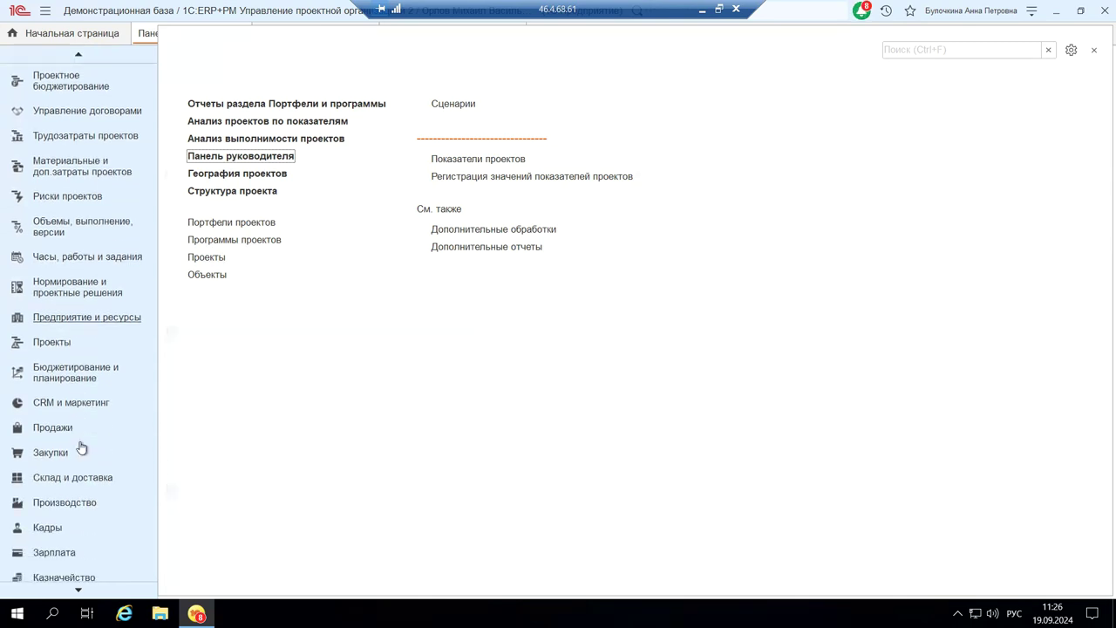
left_click(32, 432)
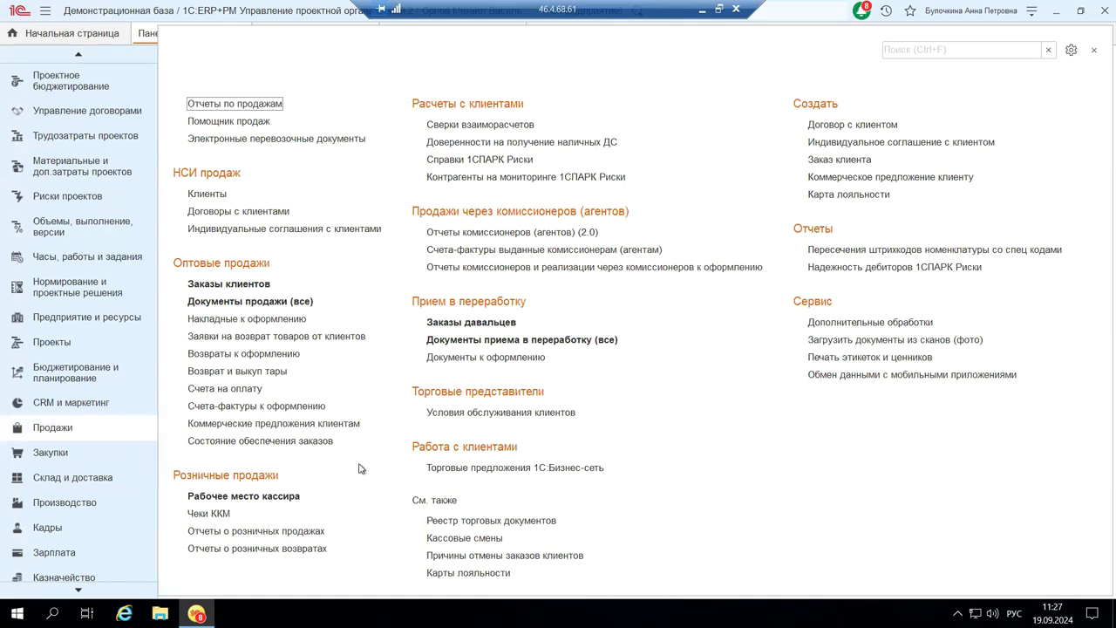
scroll(74, 548, "down", 2)
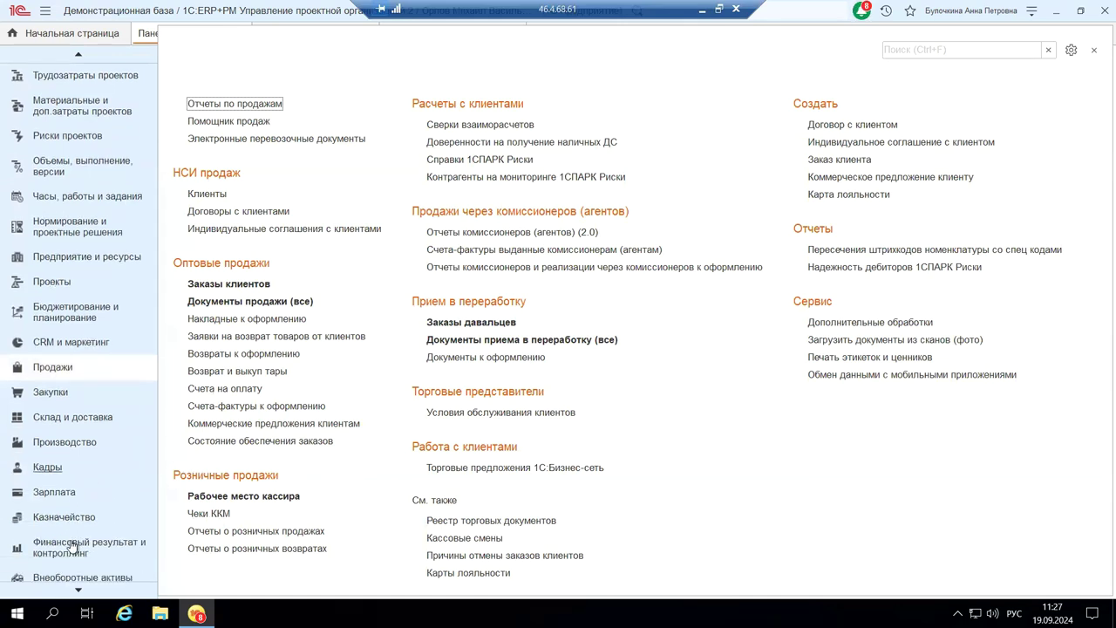
scroll(54, 551, "down", 2)
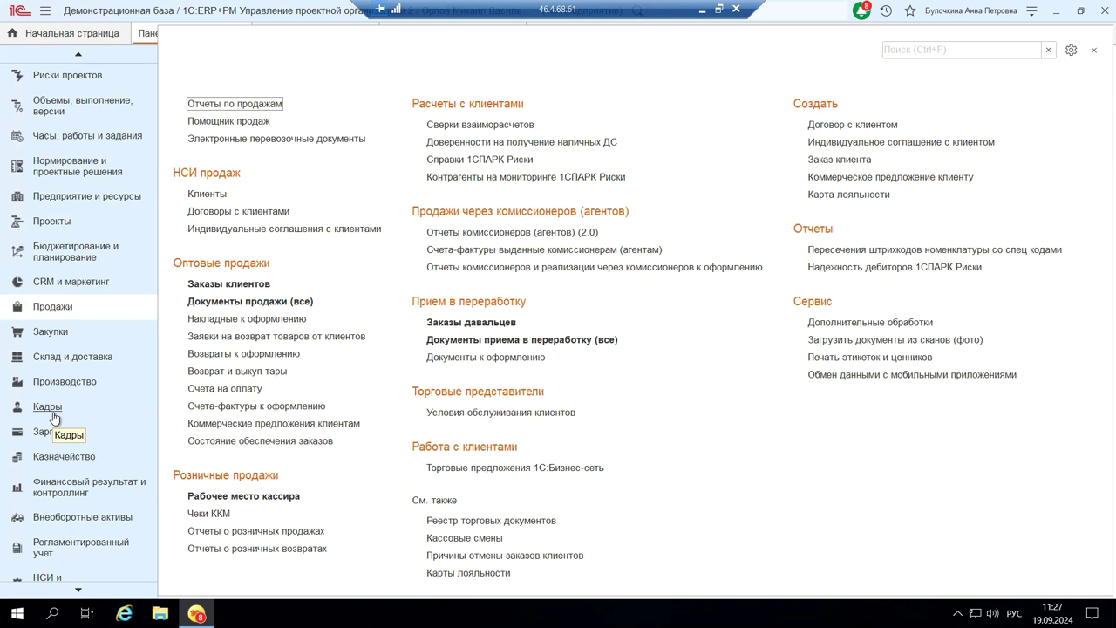
scroll(54, 418, "up", 5)
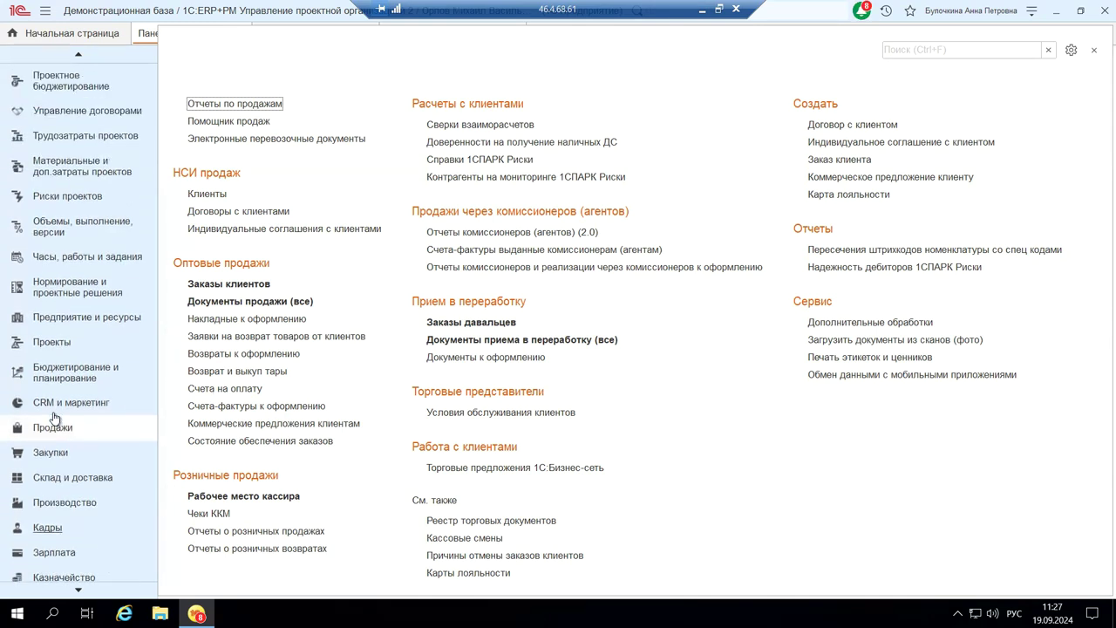
scroll(54, 418, "up", 2)
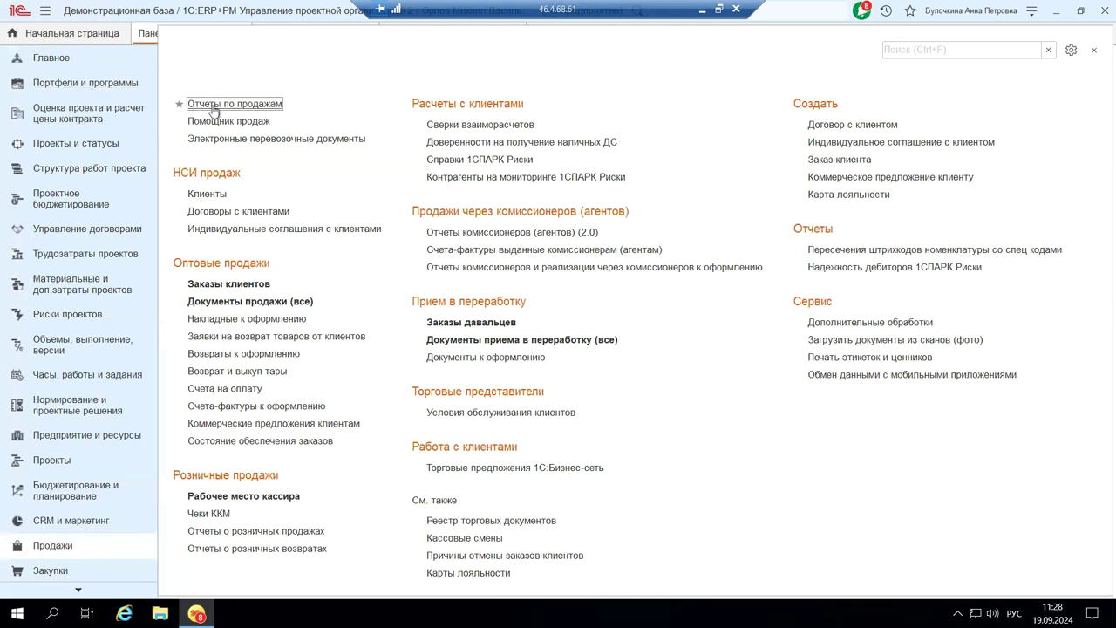
Step: View the Программы проектов list from Портфели и программы, and close both that list and the manager's dashboard
left_click(49, 86)
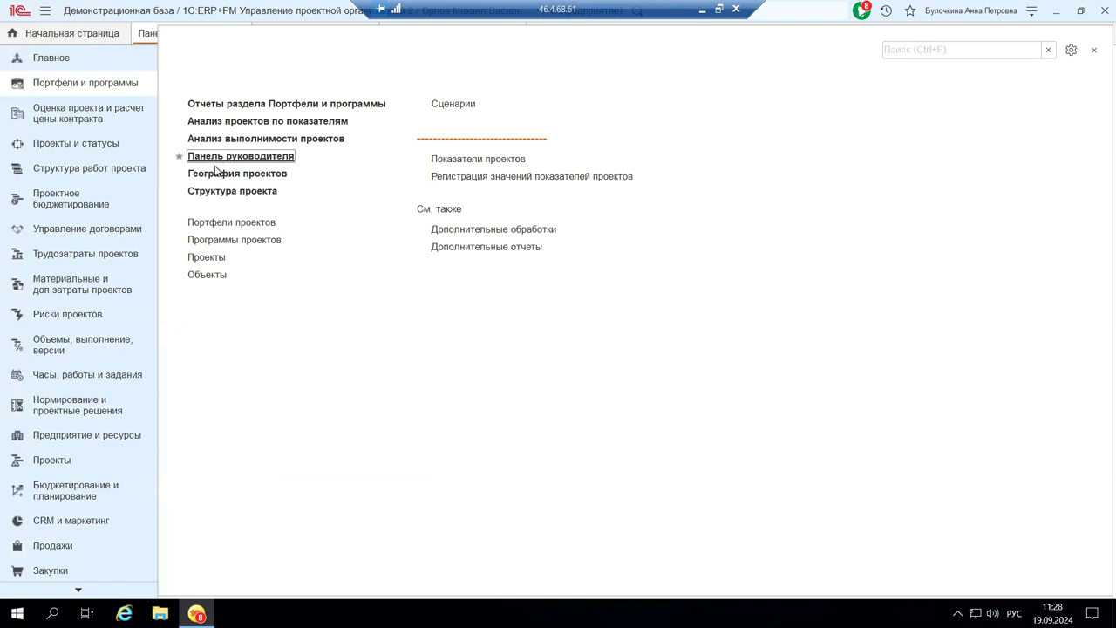
left_click(204, 243)
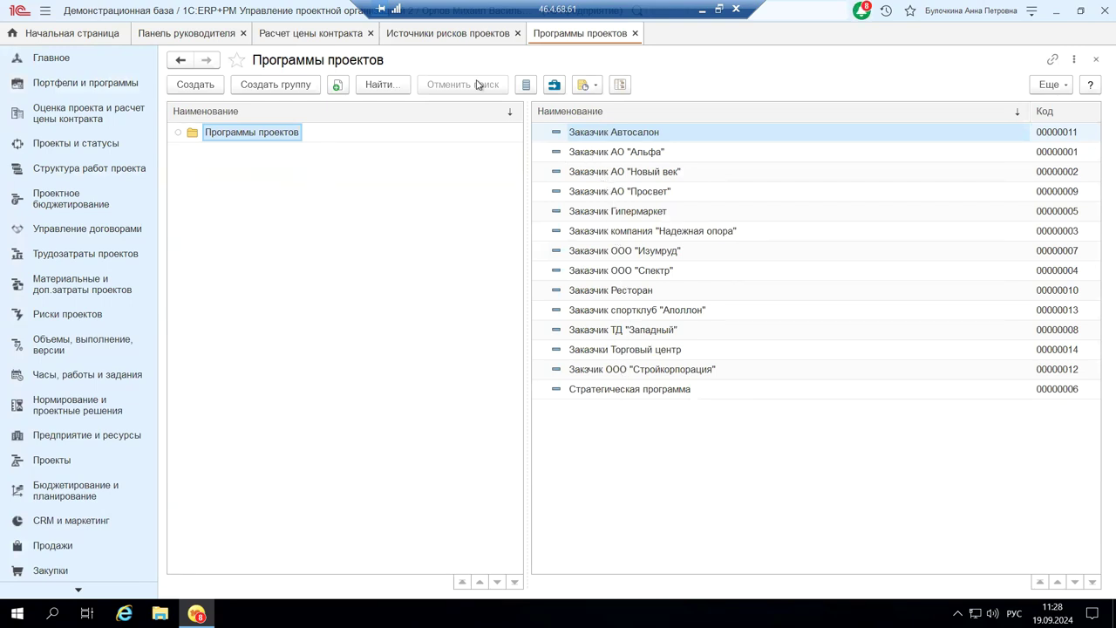
left_click(1096, 60)
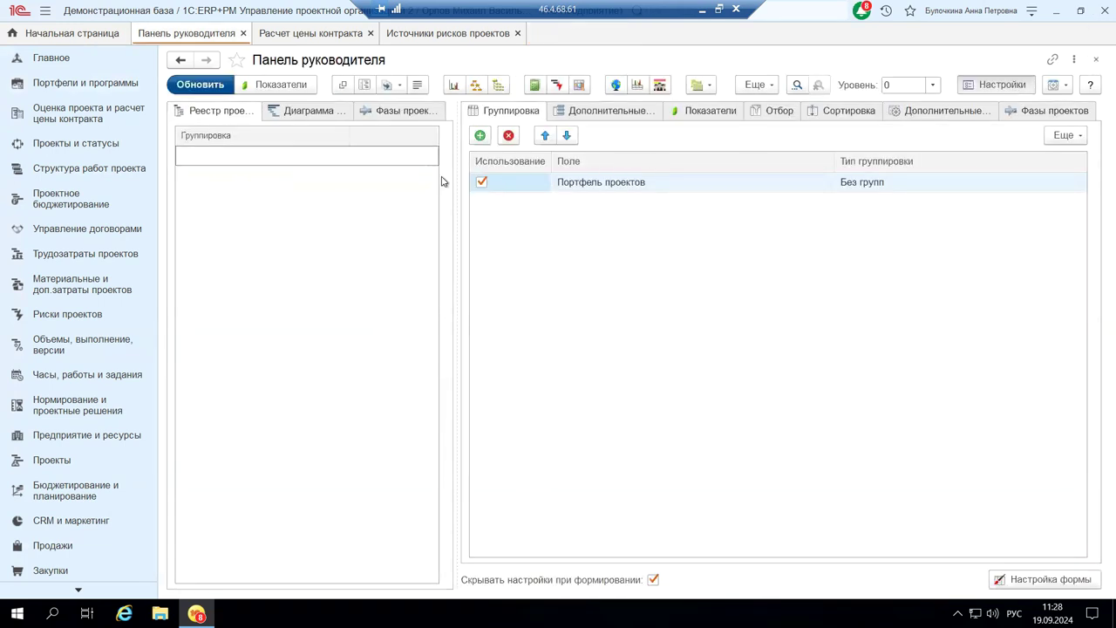
left_click(1096, 60)
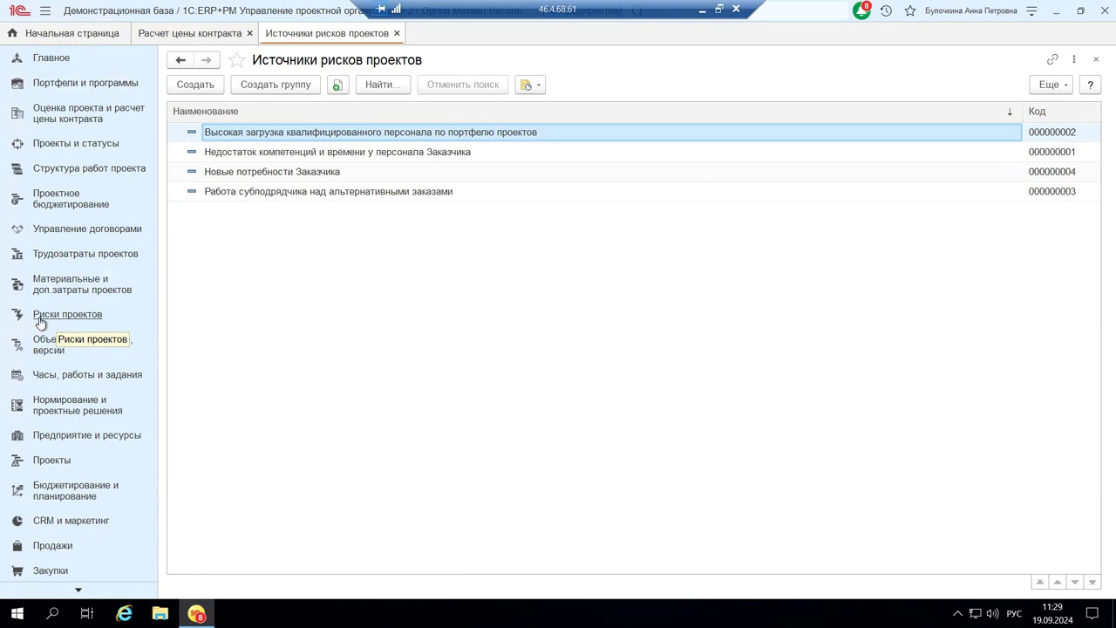
Step: Review the Риски проектов section commands and switch to the PowerPoint presentation to view the slide on project risks
left_click(94, 319)
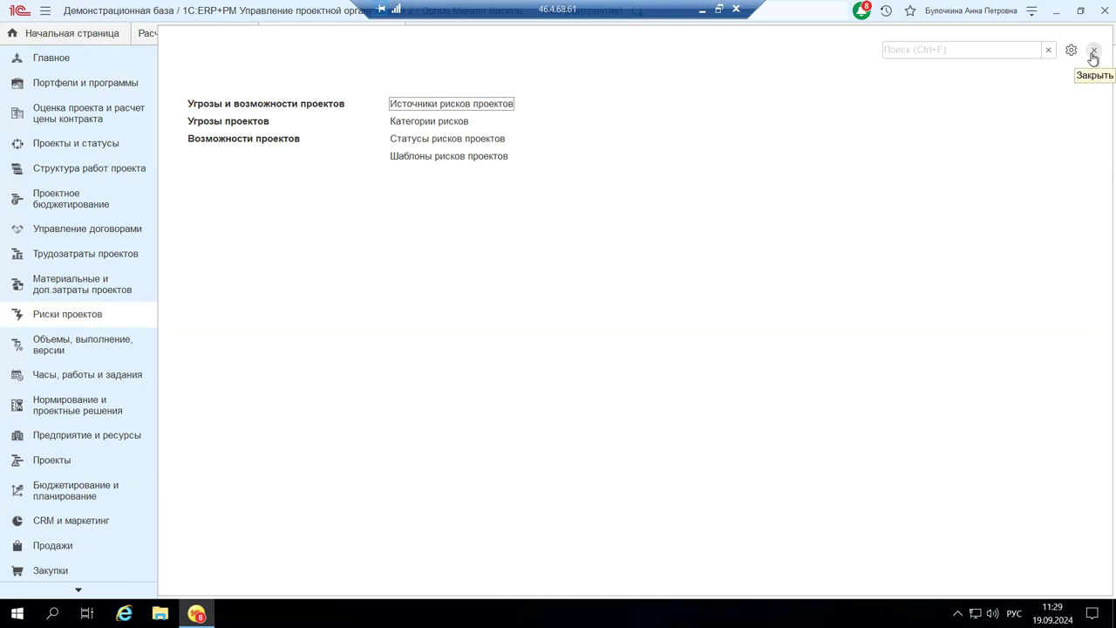
left_click(704, 9)
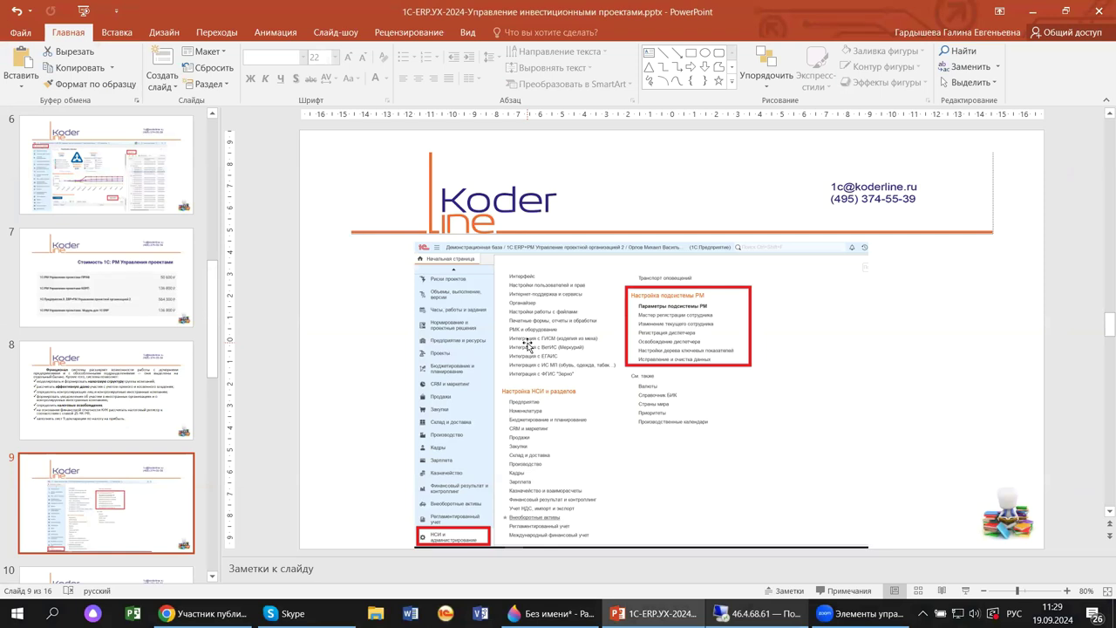
scroll(528, 346, "down", 1)
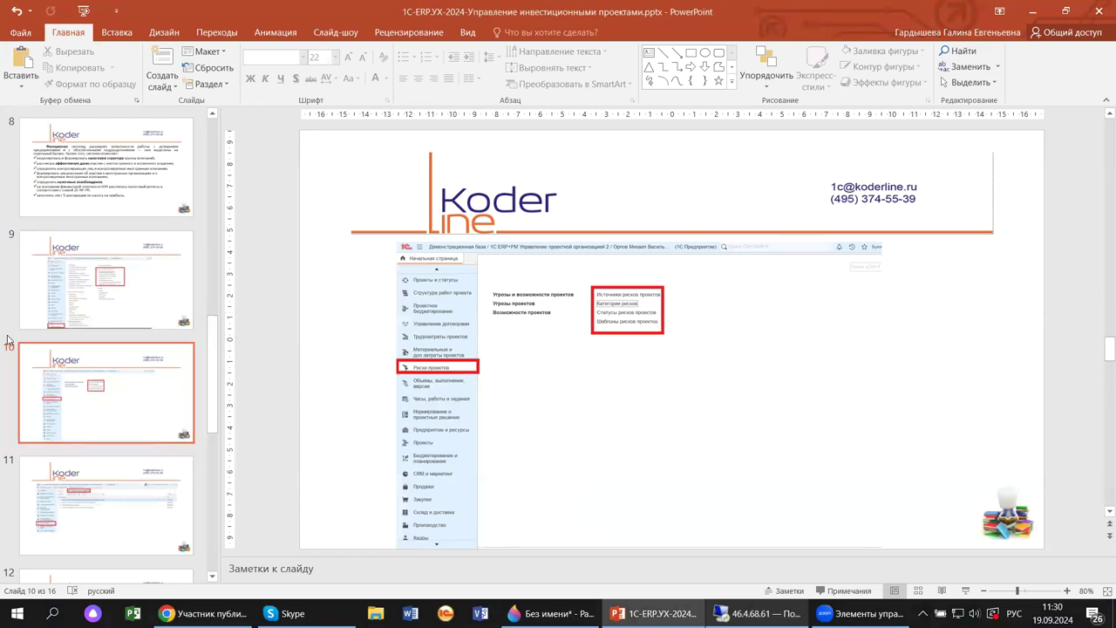
scroll(6, 340, "down", 1)
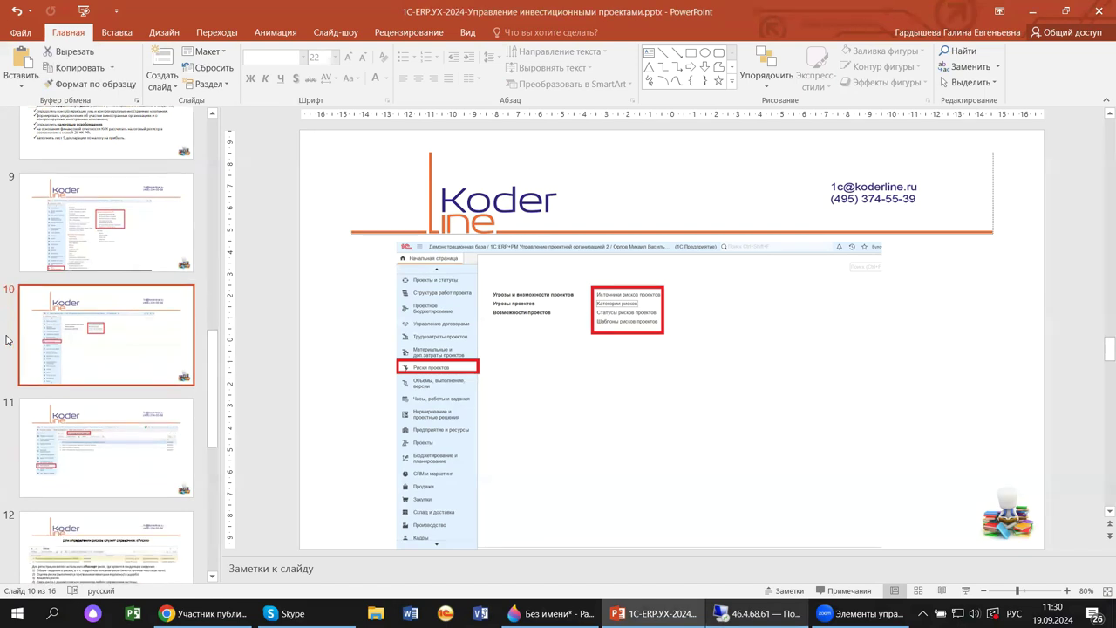
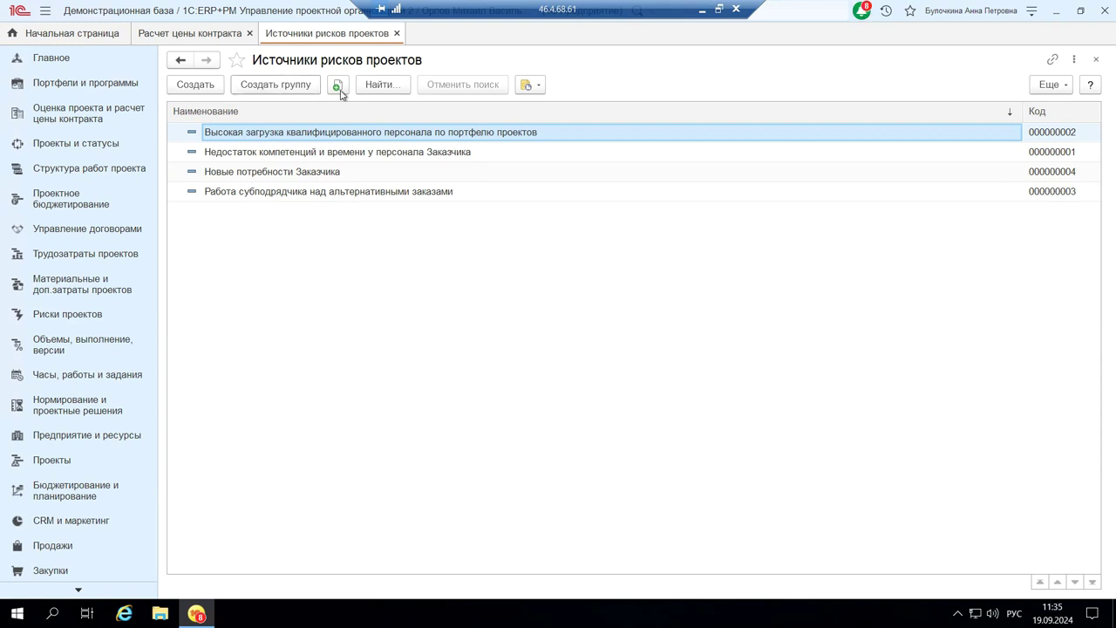
Step: Close the Источники рисков проектов list and the Расчет цены контракта list to return to the start page
left_click(1096, 61)
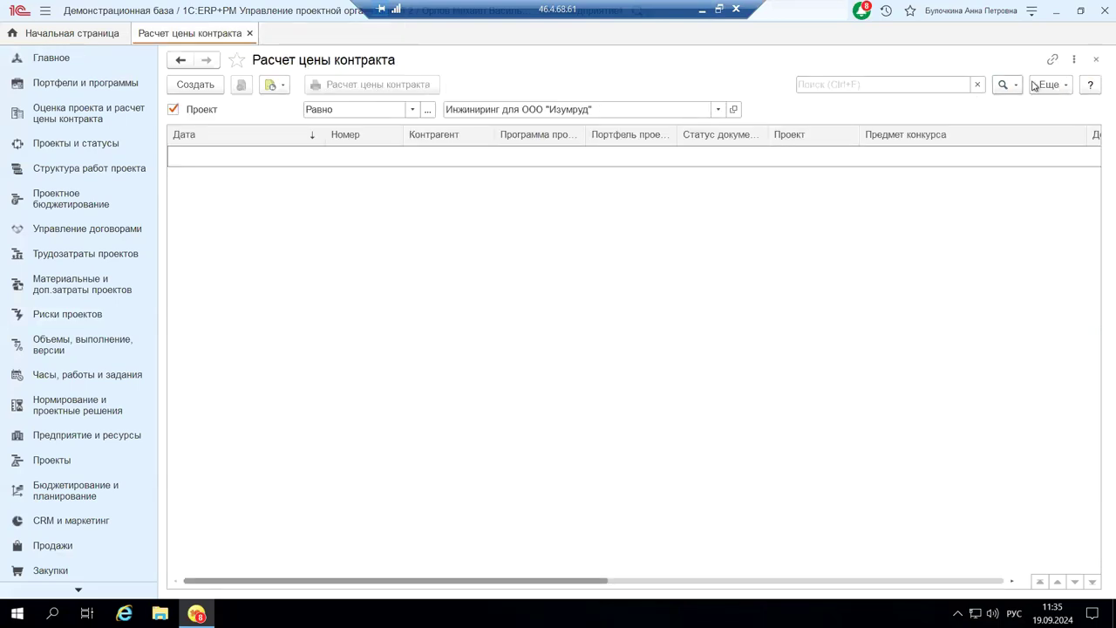
left_click(1096, 61)
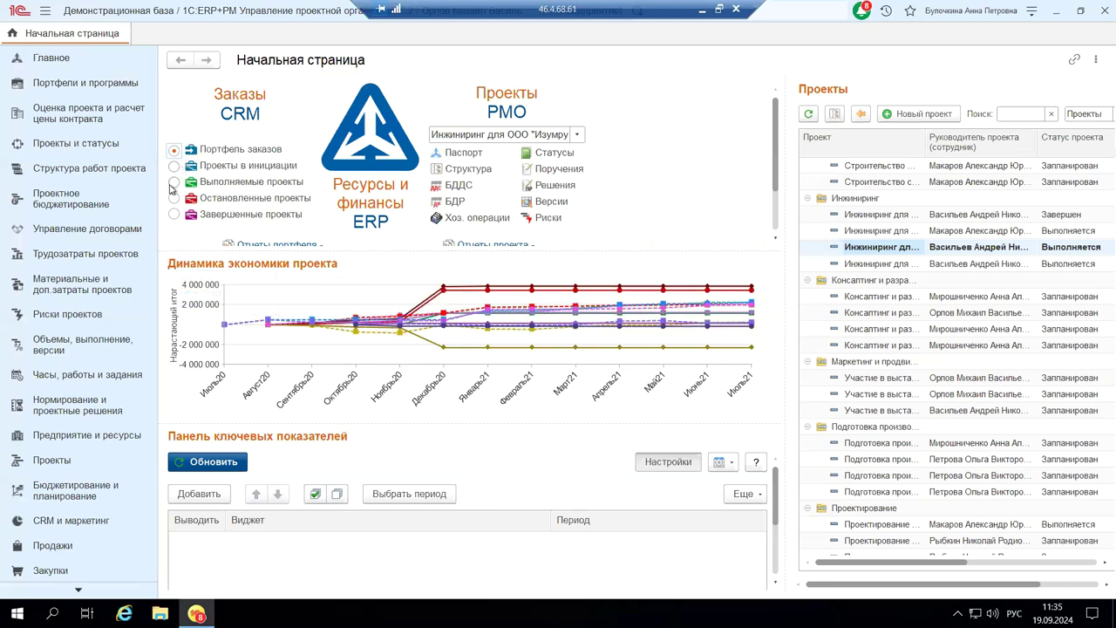
left_click(664, 463)
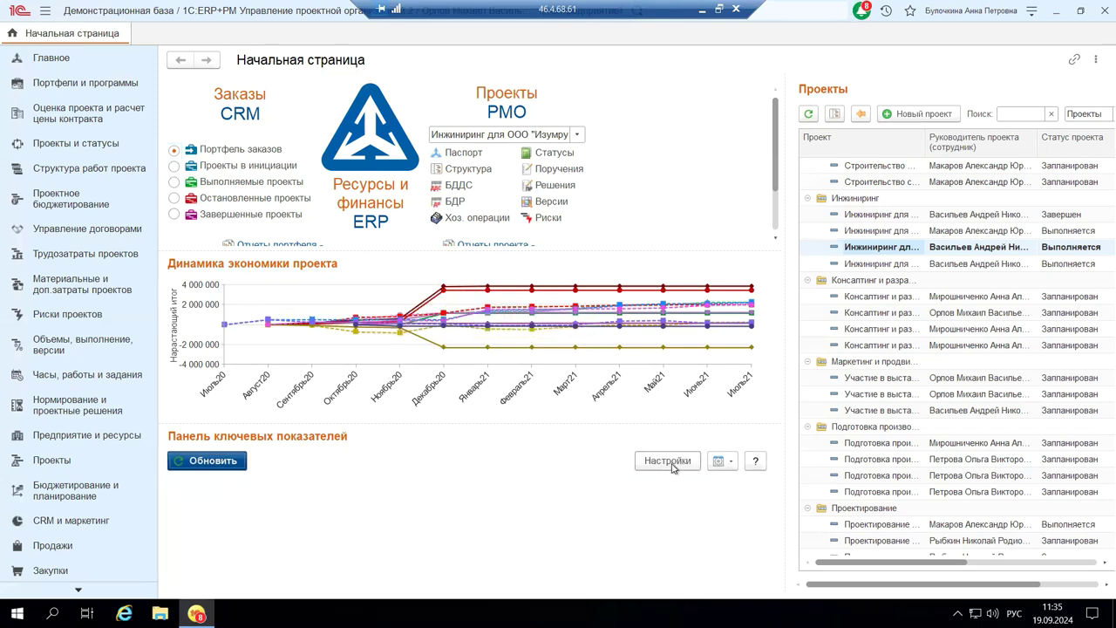
left_click(656, 467)
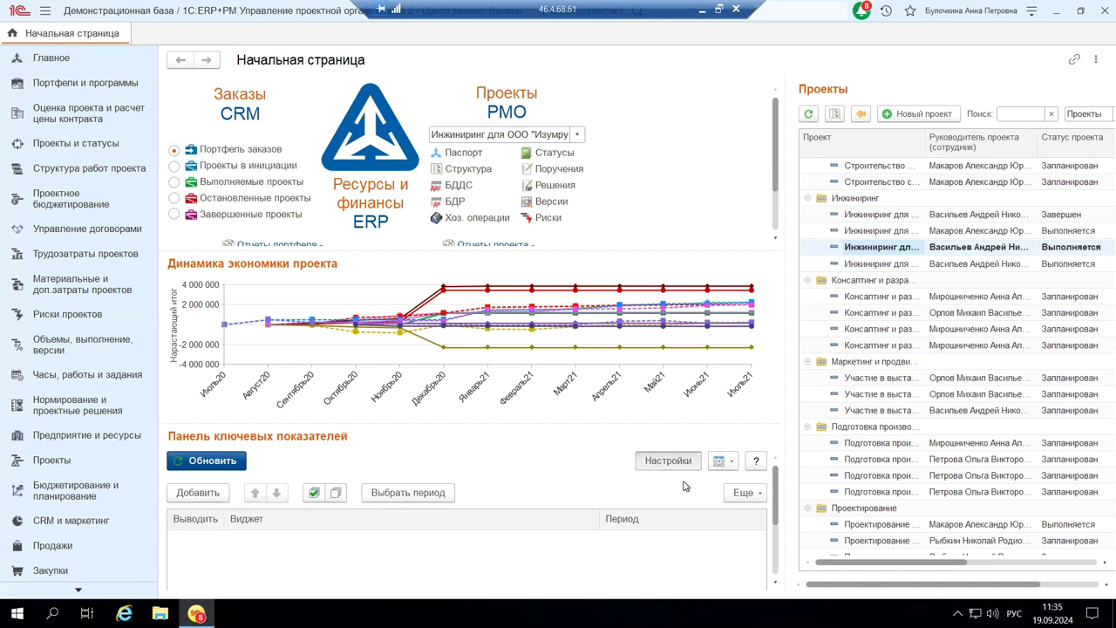
left_click(193, 496)
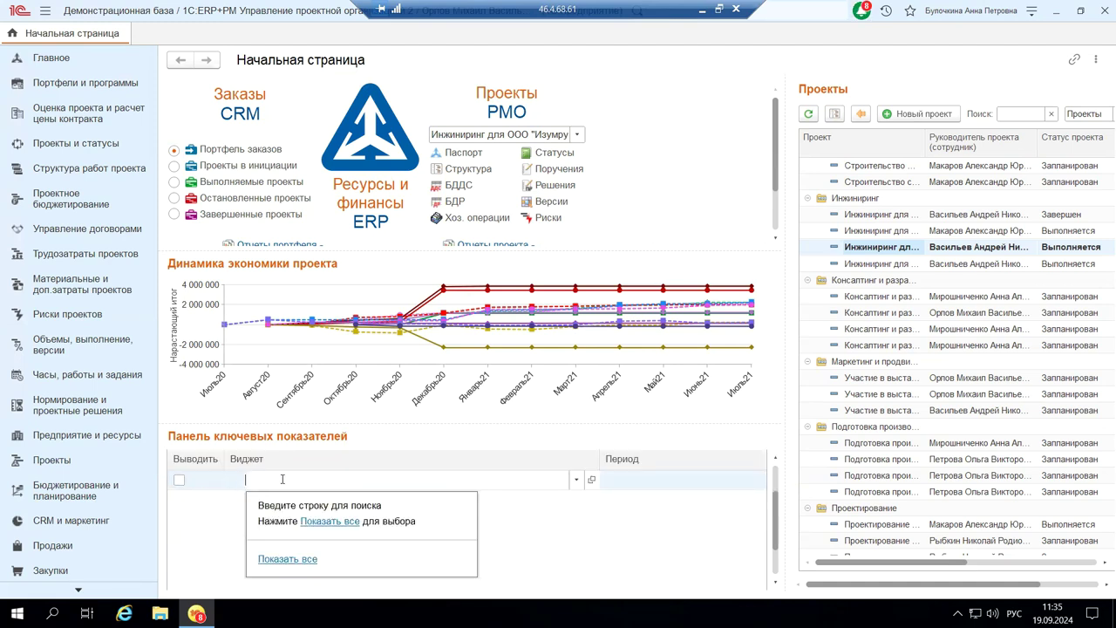
key("Escape")
key("Escape")
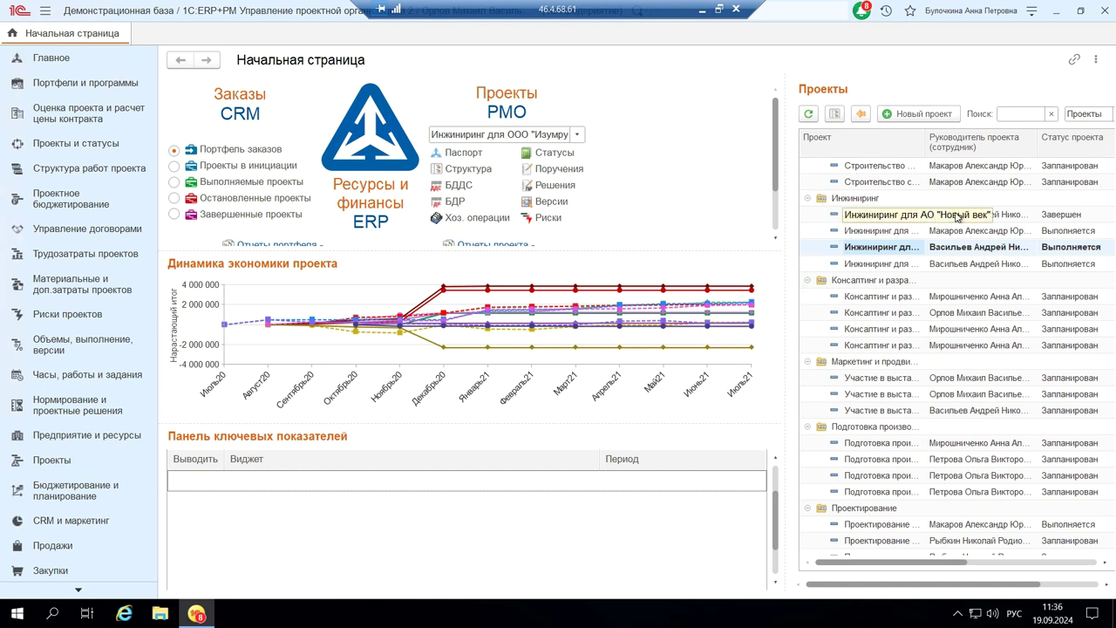
Step: Widen the projects list on the start page and open the card of the project Инжиниринг для ООО "Спектр"
left_click_drag(784, 122, 738, 122)
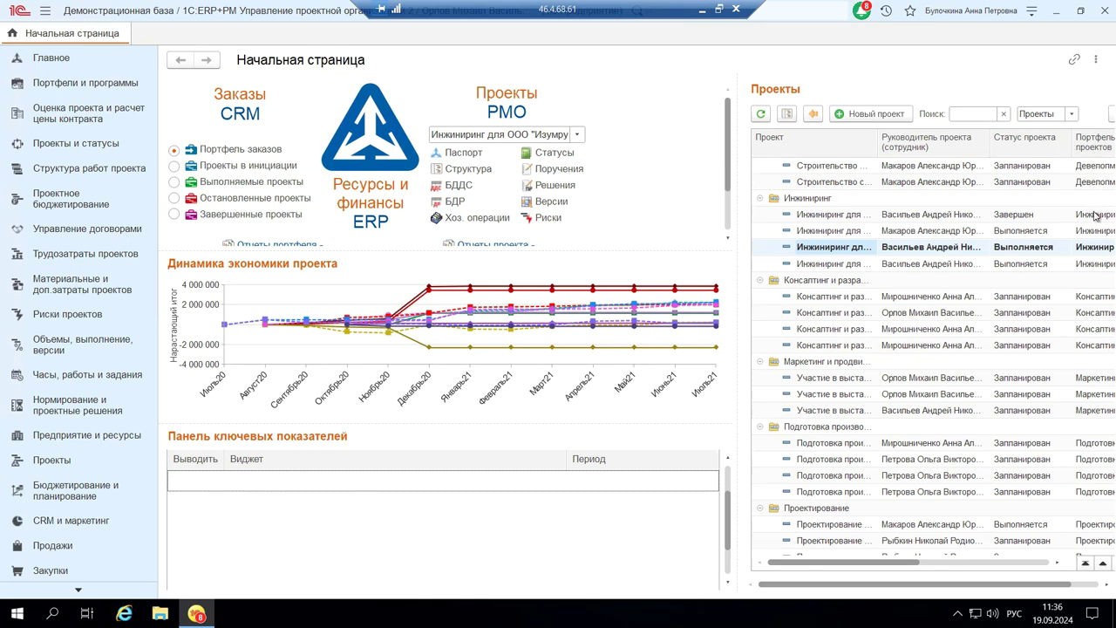
left_click(861, 263)
double_click(861, 264)
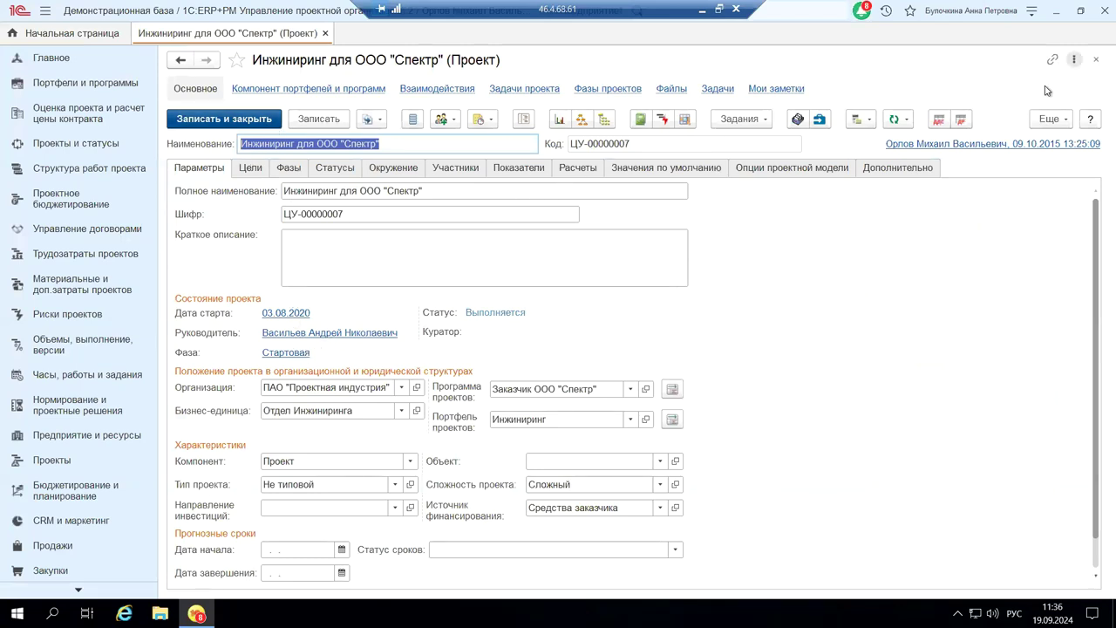
Step: Close the Спектр project card and start a new Расчет цены контракта document from the Оценка проекта и расчет цены контракта section
left_click(1097, 61)
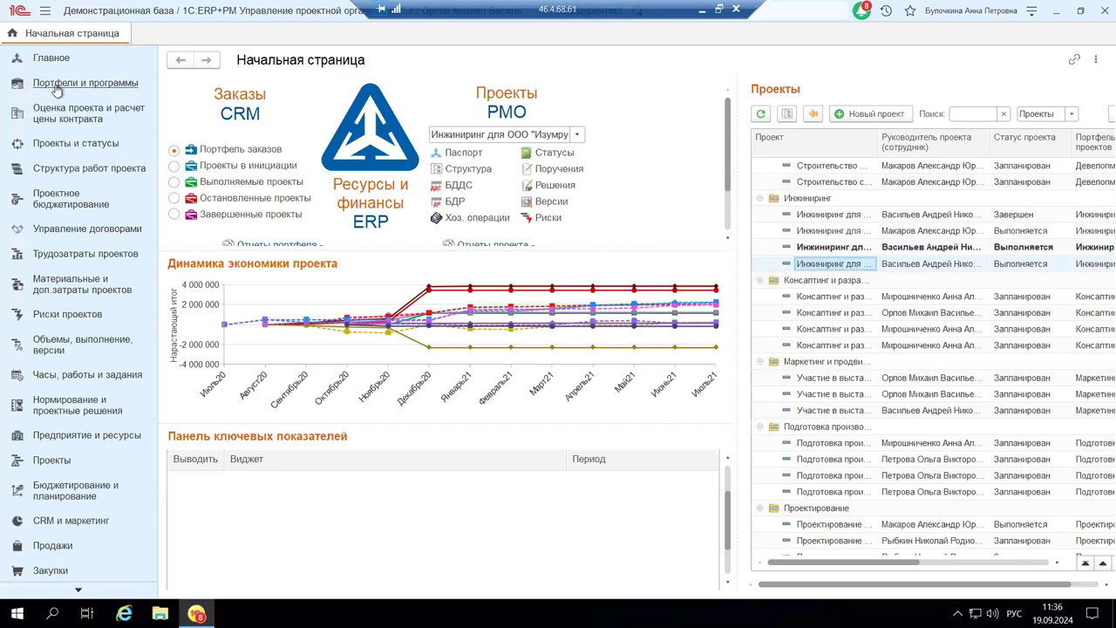
left_click(56, 117)
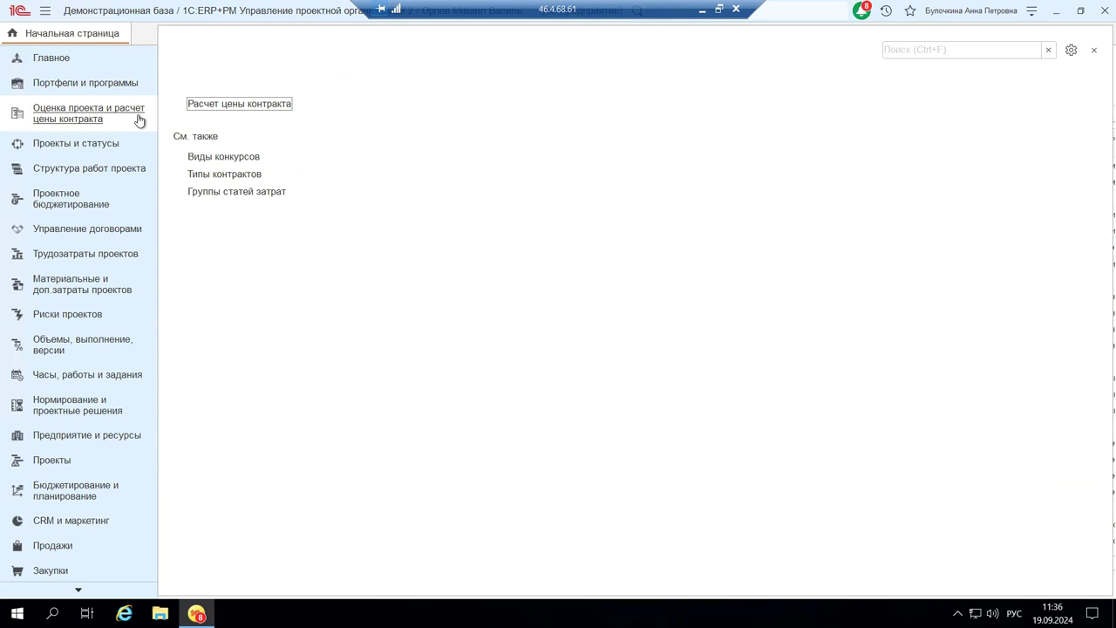
left_click(257, 104)
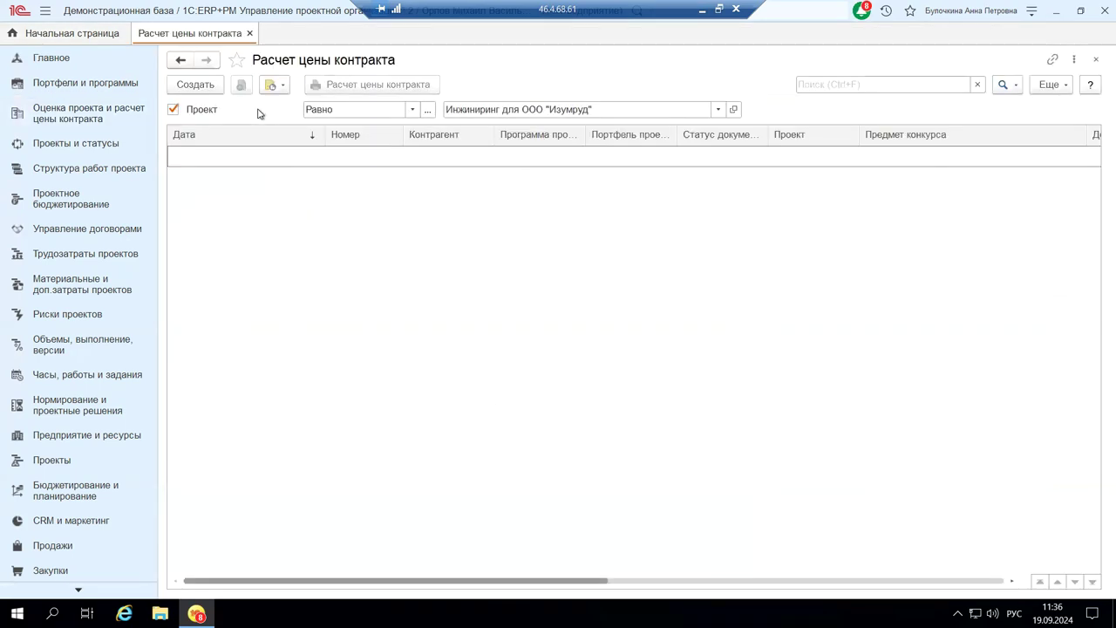
left_click(182, 90)
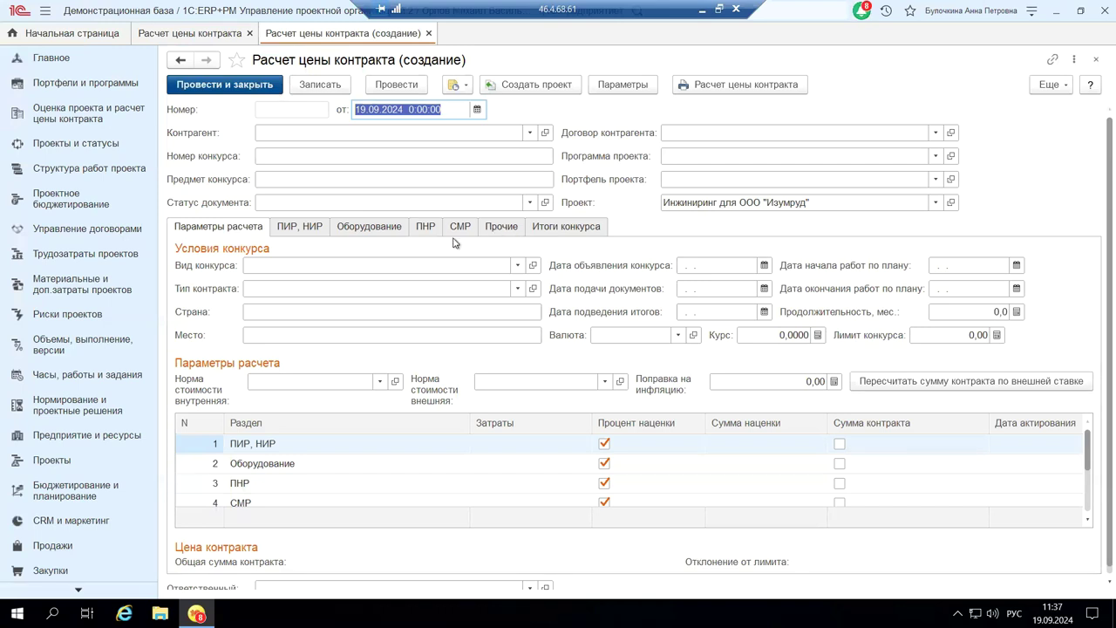
Step: Review the new calculation's sections ПИР, НИР, Оборудование, ПНР, СМР and Итоги конкурса, plus its Параметры form, and close that form
scroll(433, 272, "down", 1)
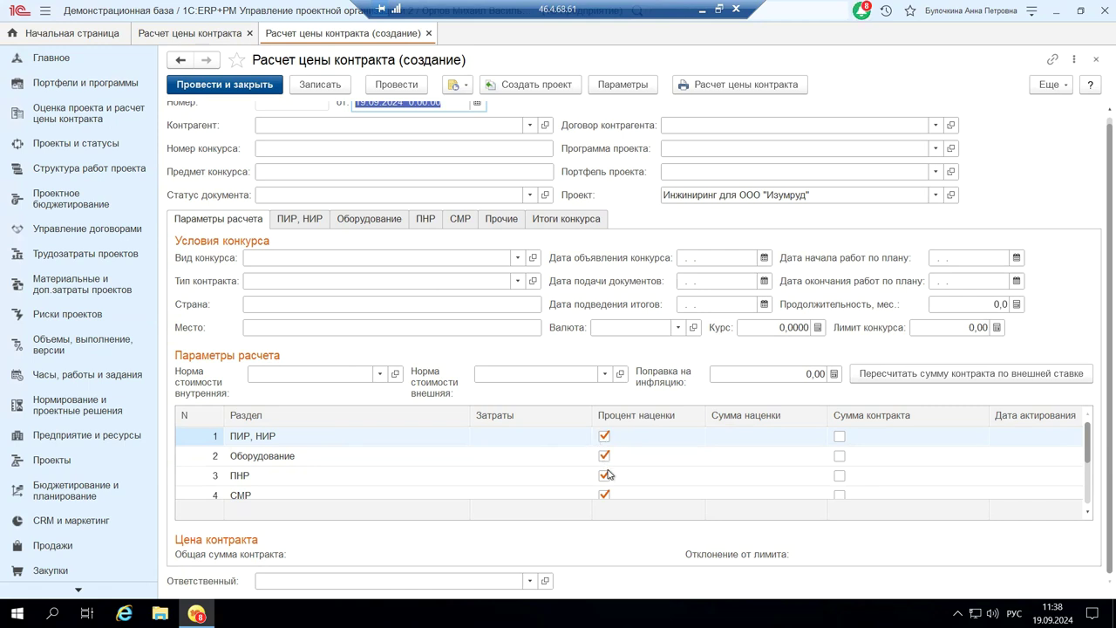
left_click(304, 225)
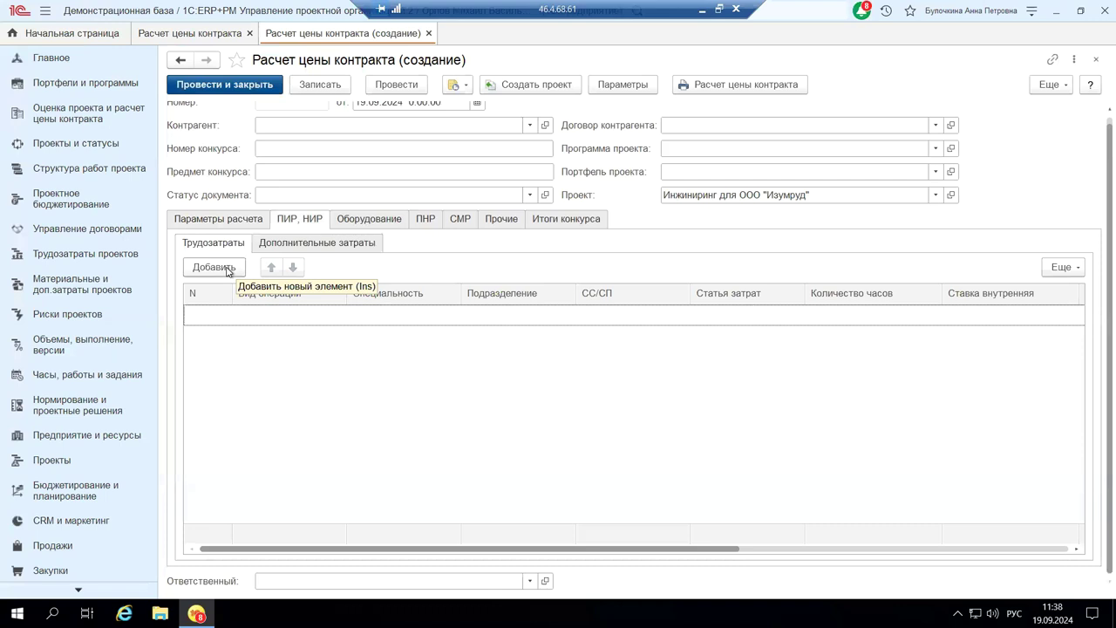
left_click(375, 222)
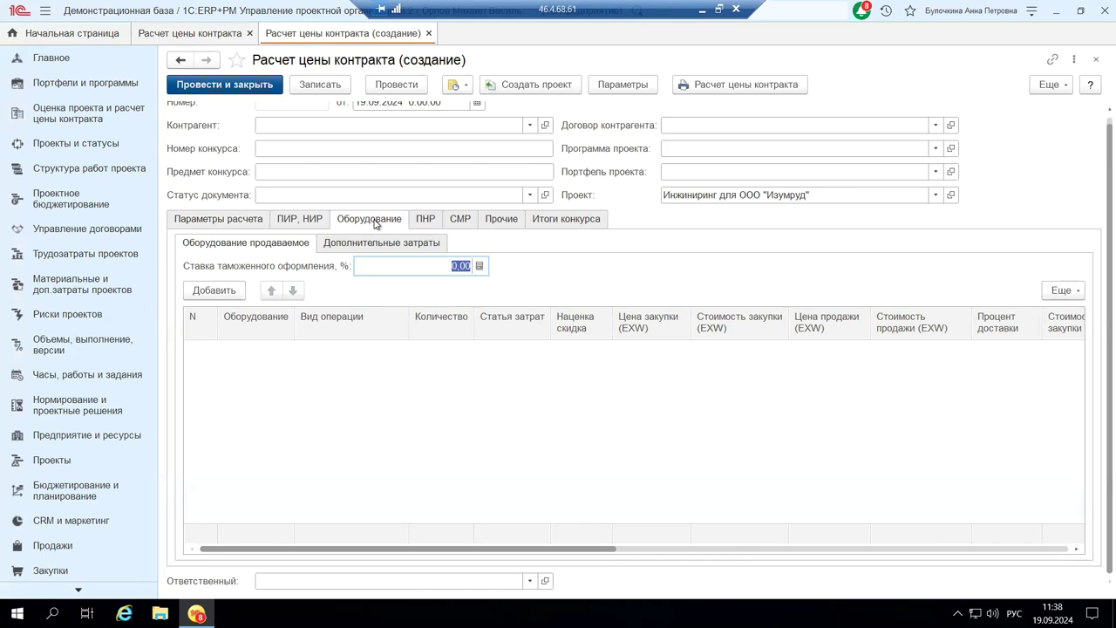
left_click(419, 225)
left_click(460, 219)
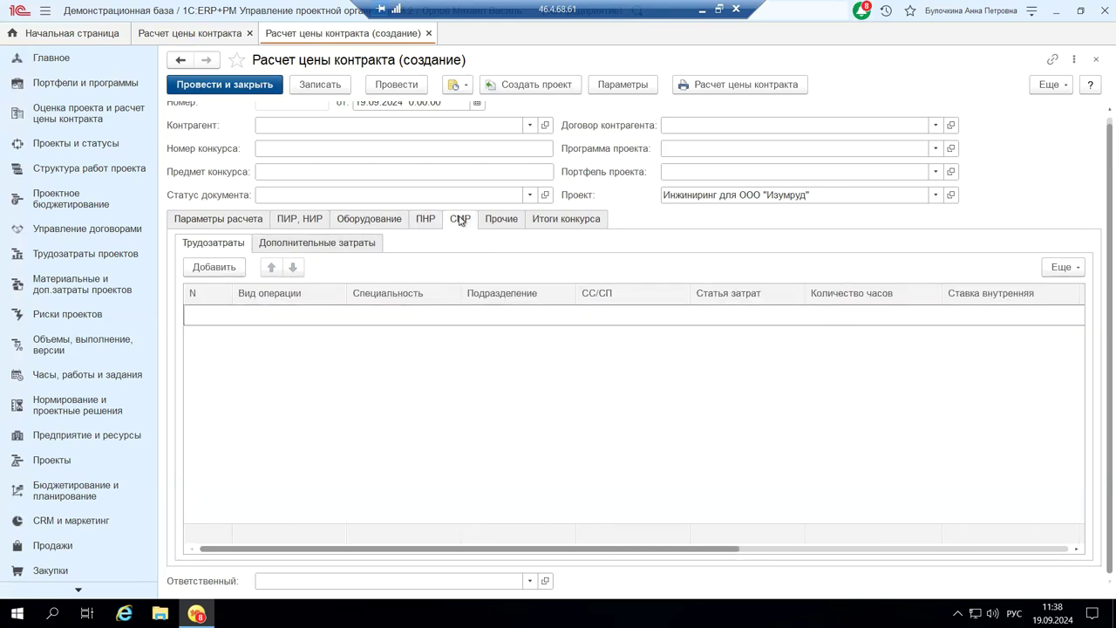
left_click(551, 224)
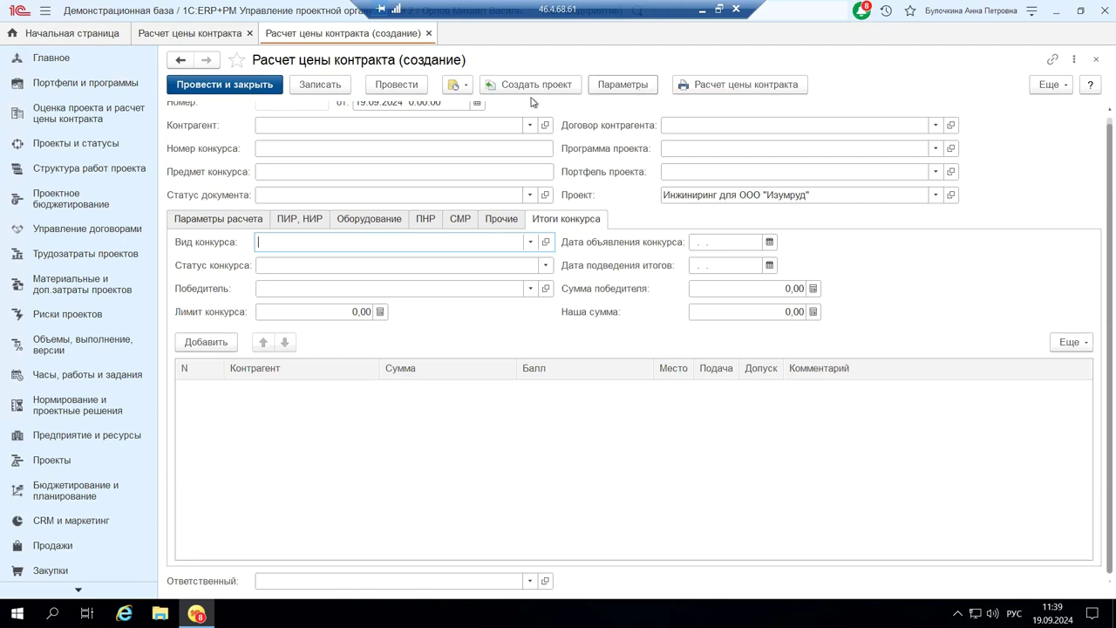
left_click(611, 90)
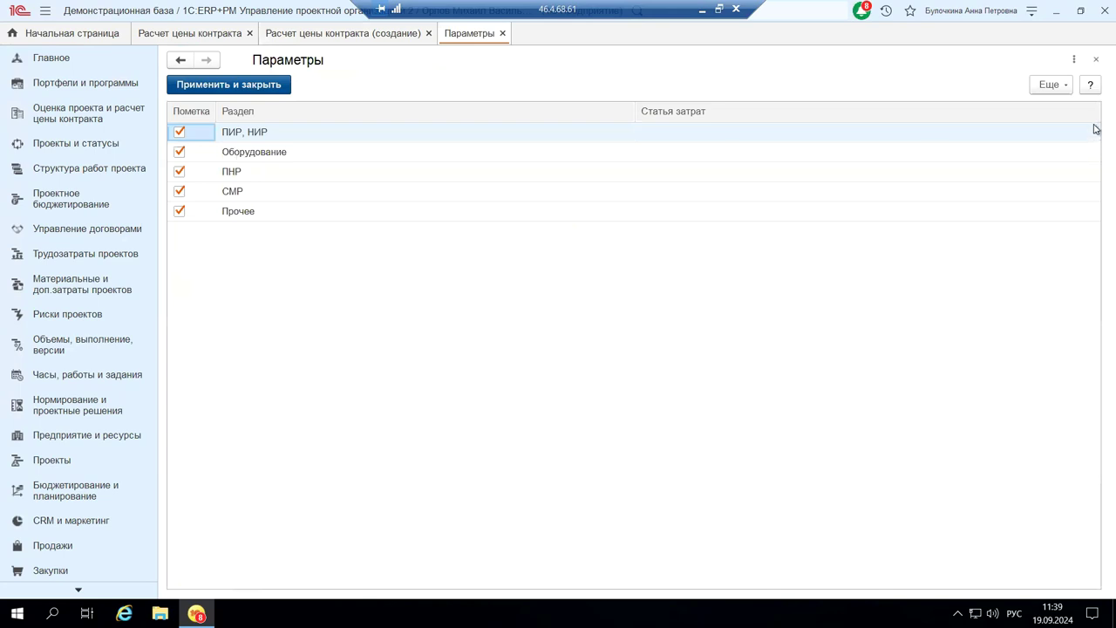
left_click(1095, 61)
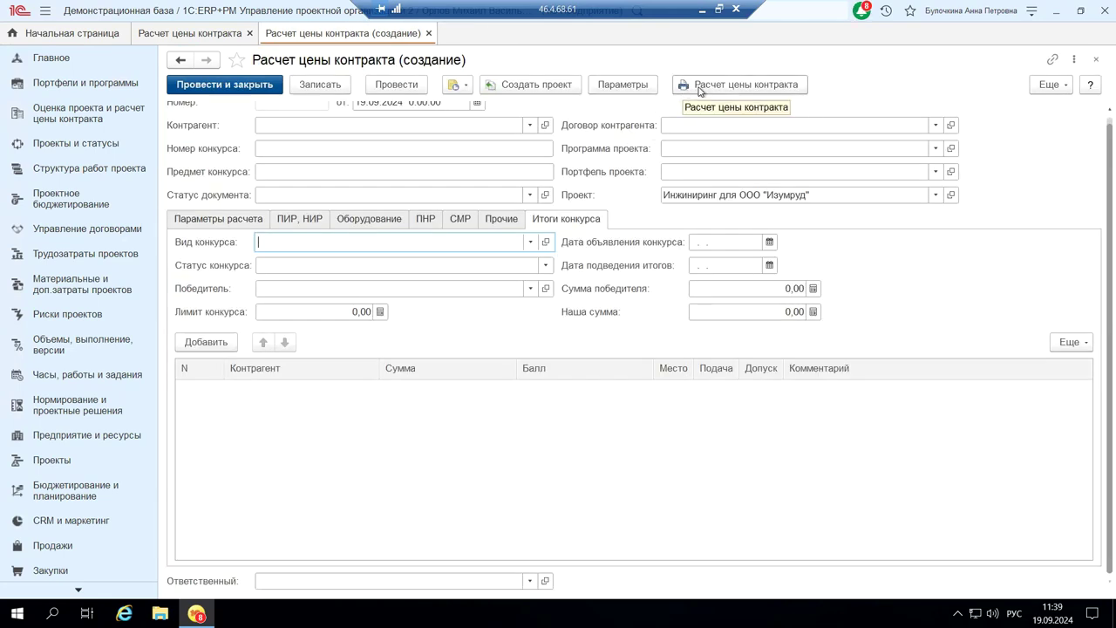
Step: Save the new calculation, generate its Расчет цены контракта print form and examine it from the header to the signatures
left_click(699, 87)
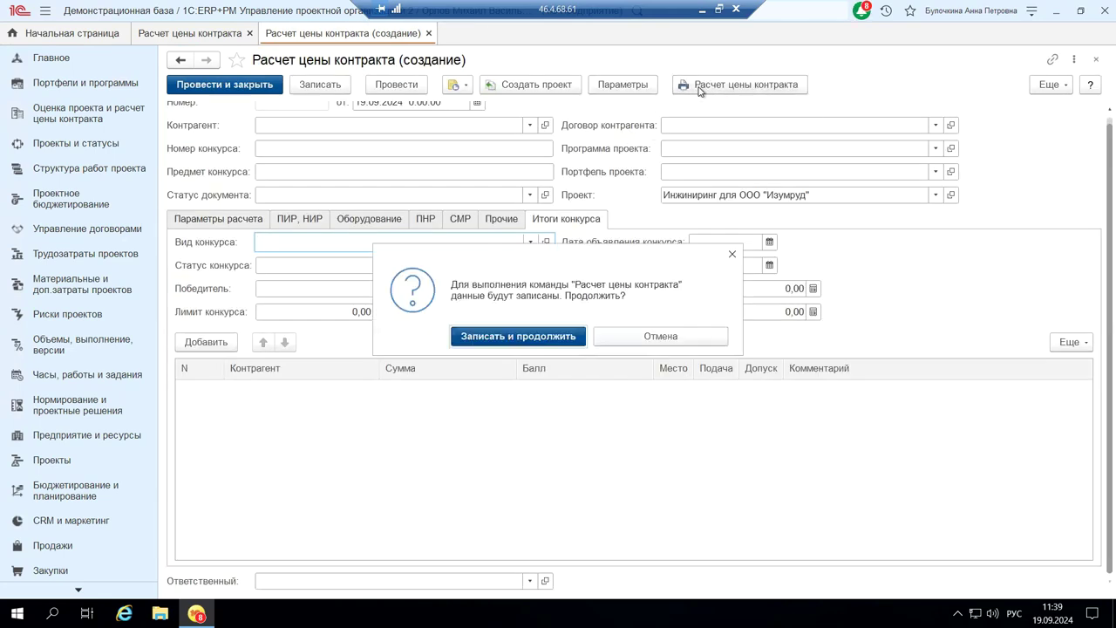
left_click(494, 337)
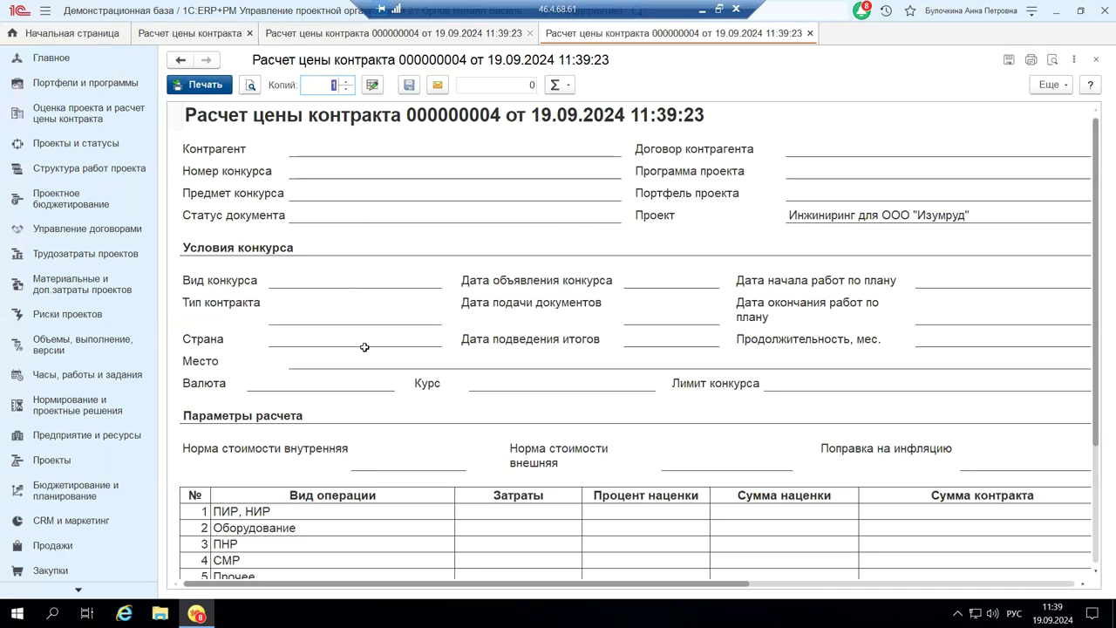
scroll(375, 419, "down", 1)
scroll(376, 421, "down", 1)
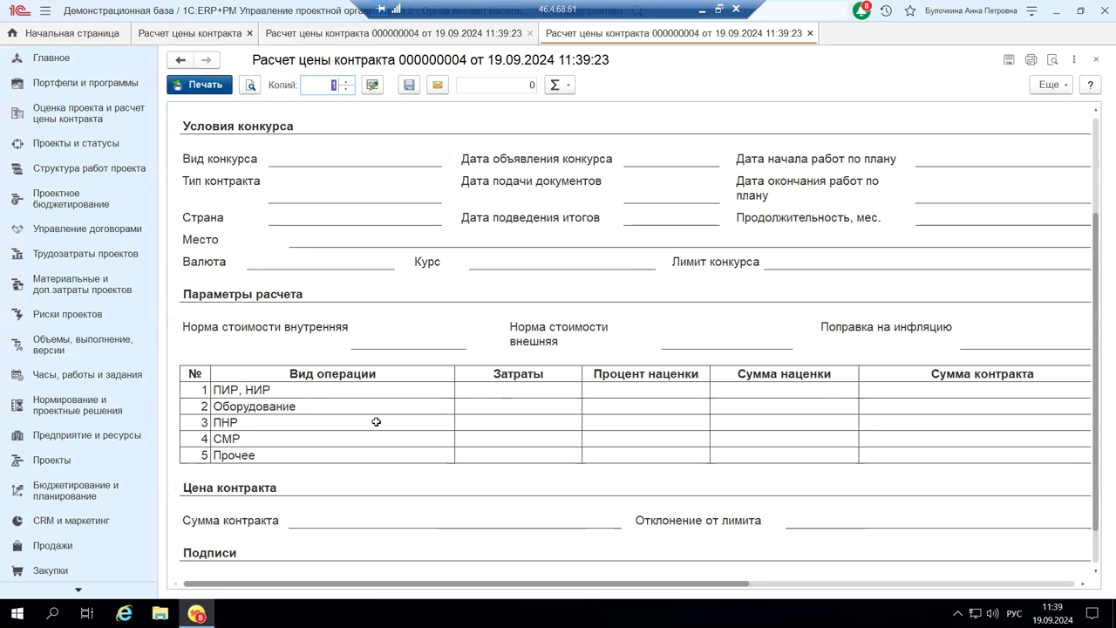
scroll(375, 421, "up", 2)
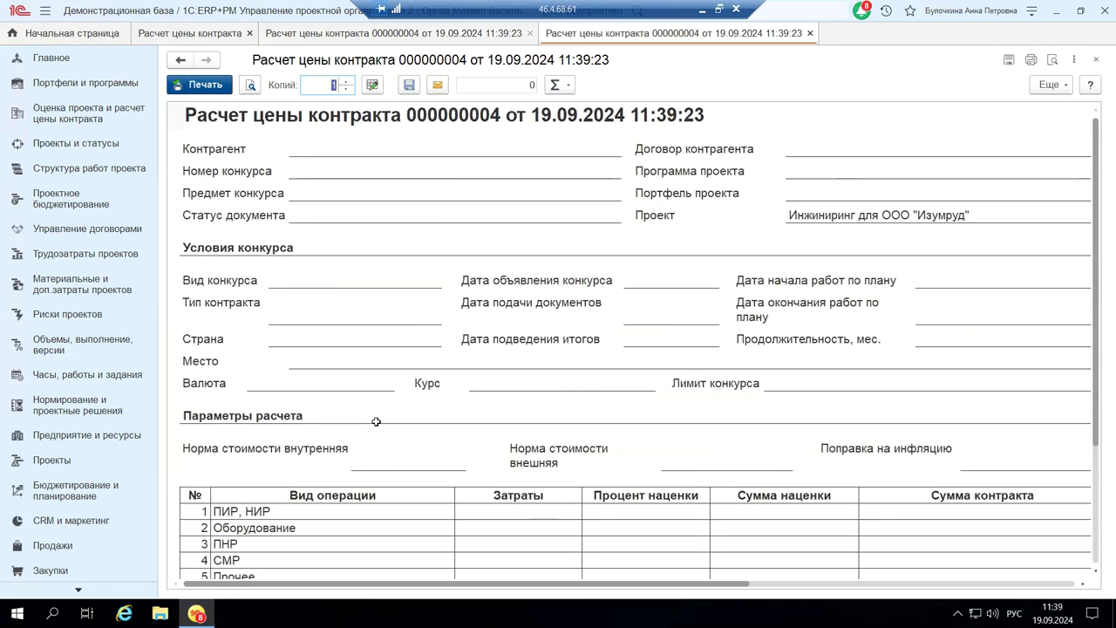
scroll(375, 421, "down", 1)
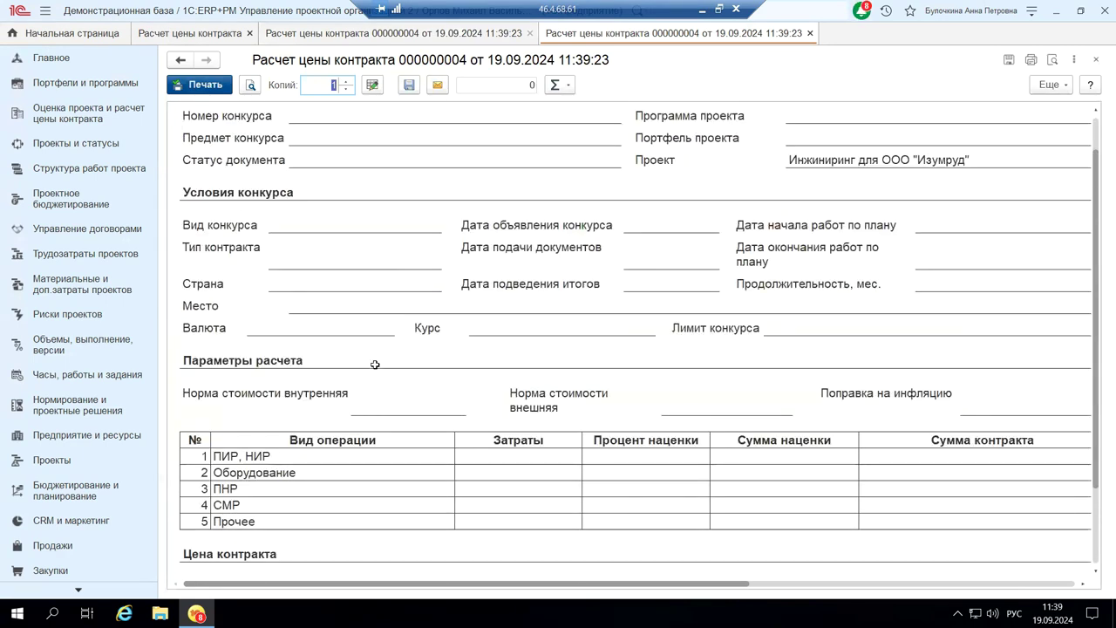
scroll(375, 347, "up", 1)
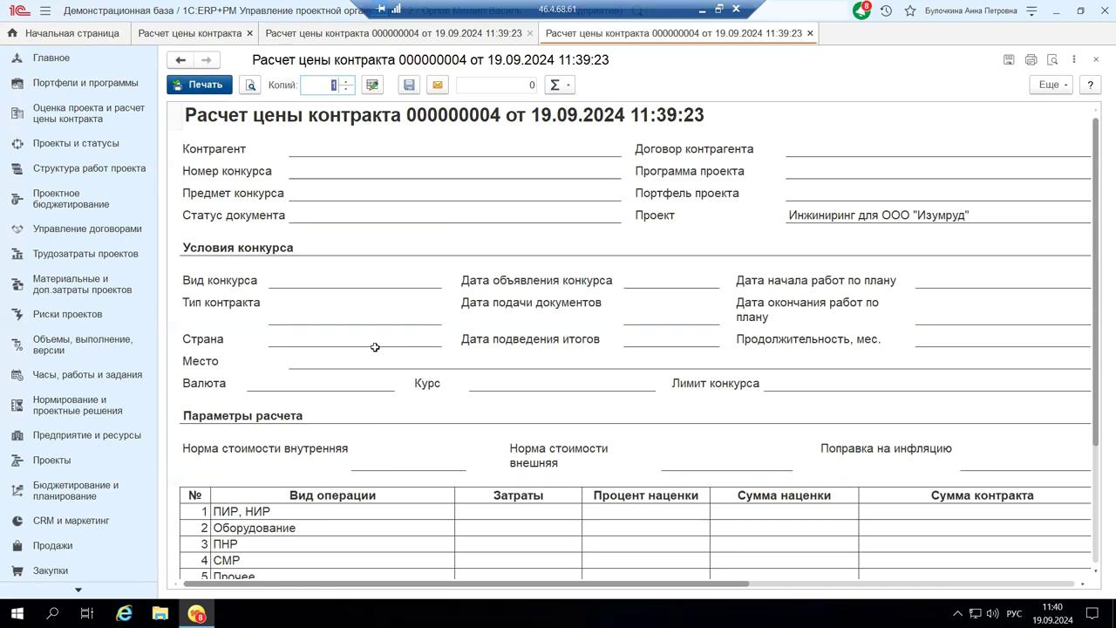
scroll(375, 347, "down", 3)
scroll(375, 347, "down", 4)
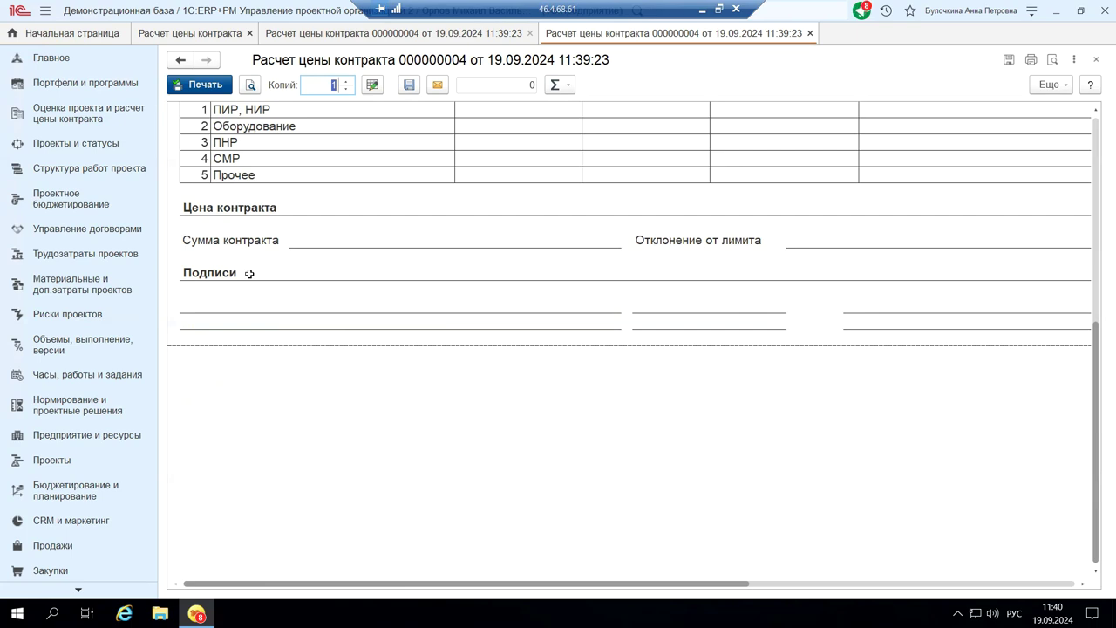
scroll(249, 273, "up", 7)
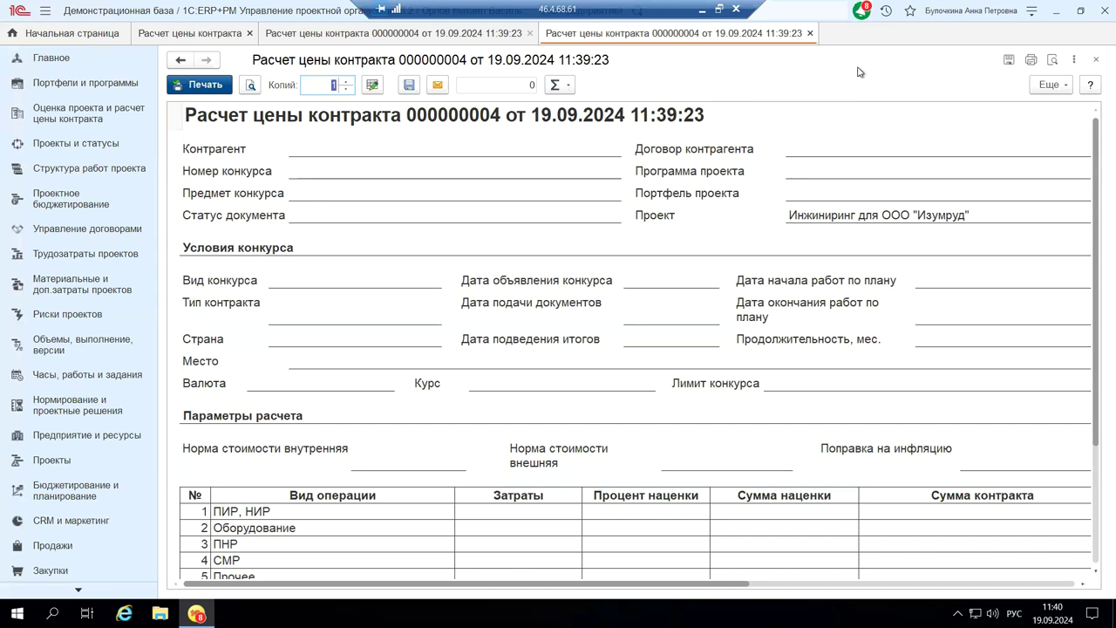
Step: Close the print form, the calculation document and the Расчет цены контракта list to return to the start page
left_click(1095, 61)
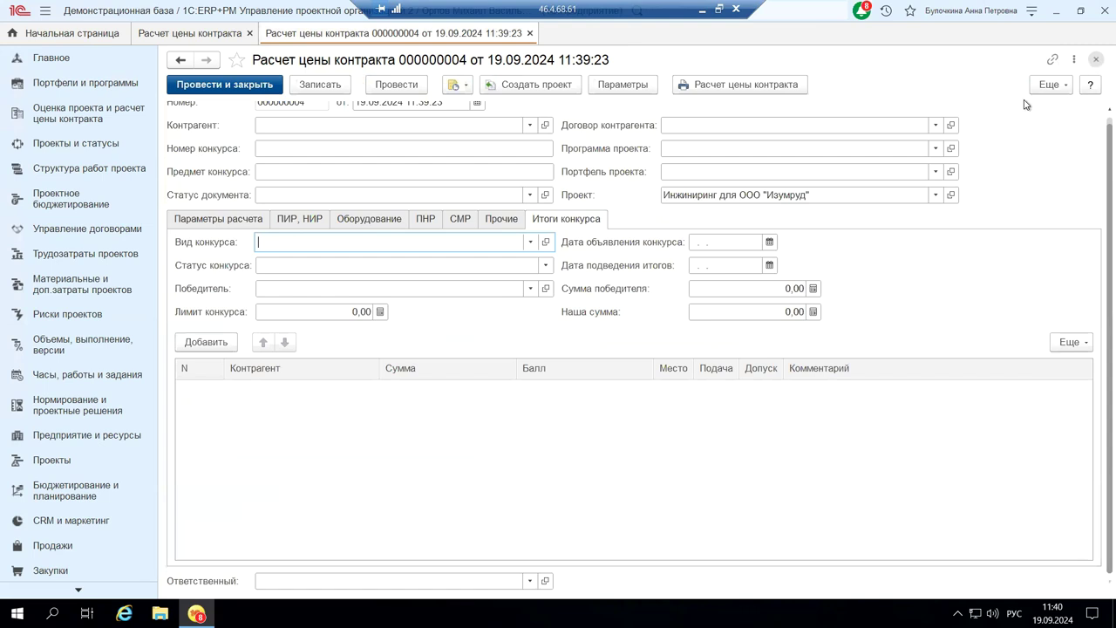
key("Escape")
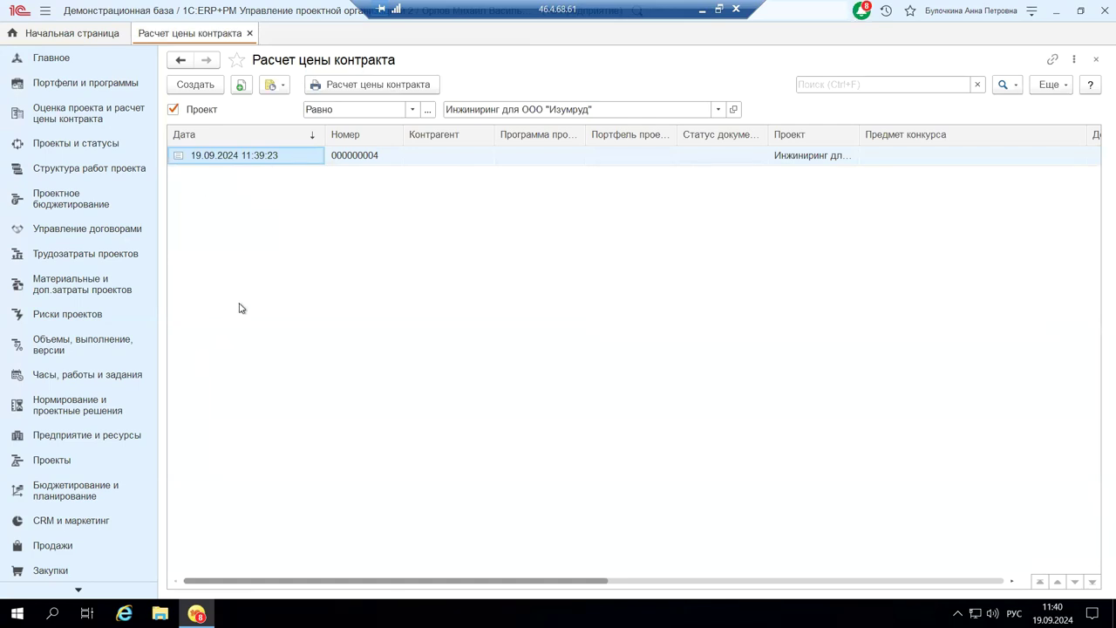
left_click(1093, 61)
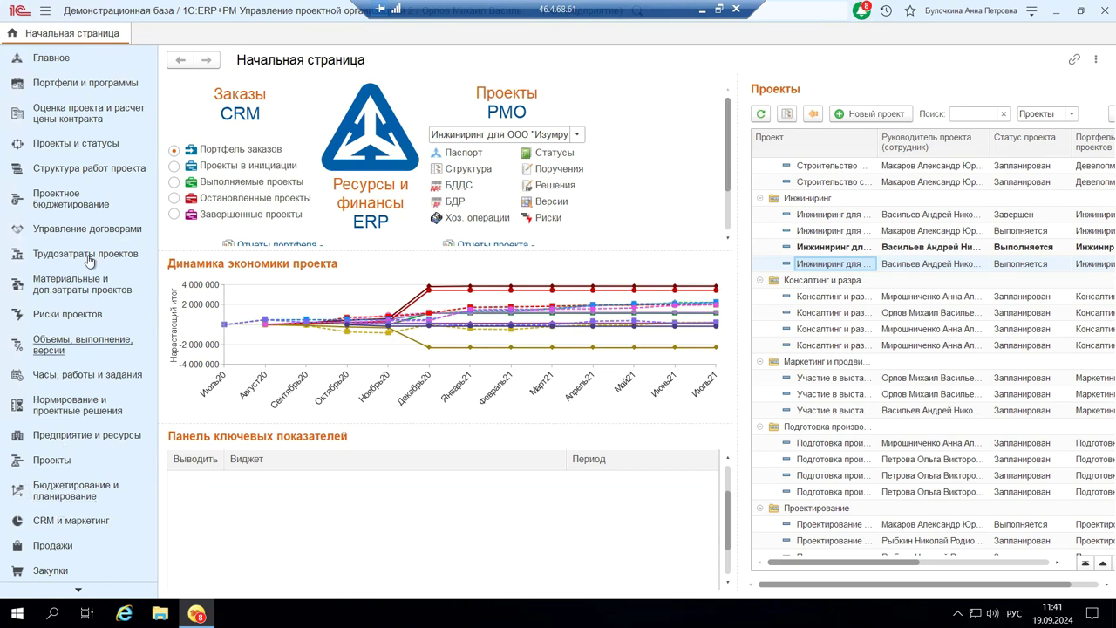
Step: View the item Выручка за этап проекта in the Доходы по проектам group of the project income items and close its card
left_click(63, 203)
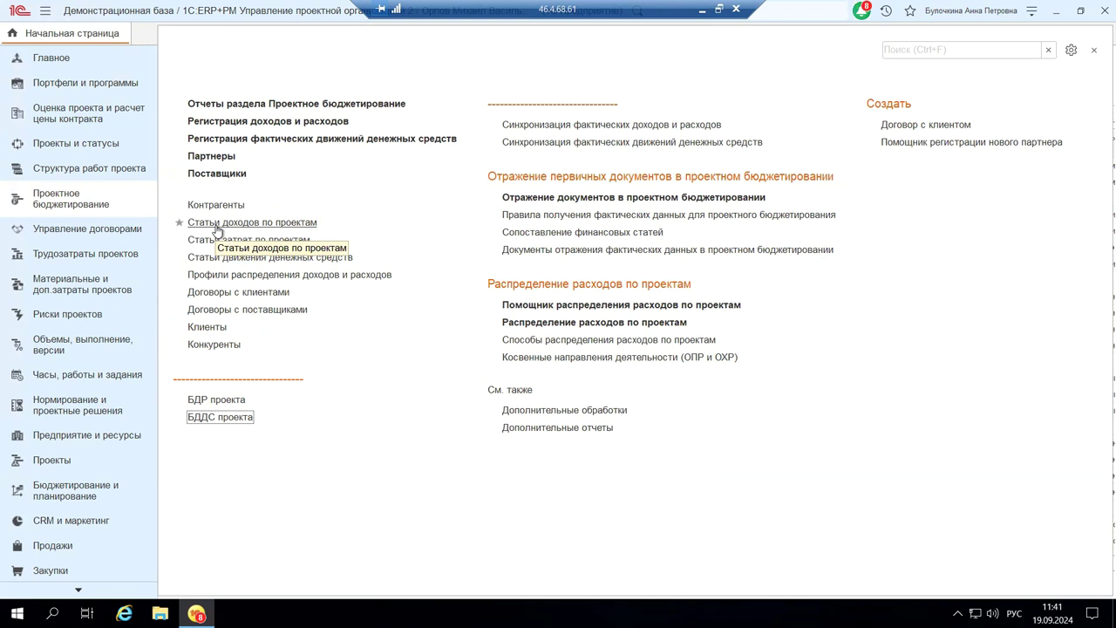
left_click(216, 225)
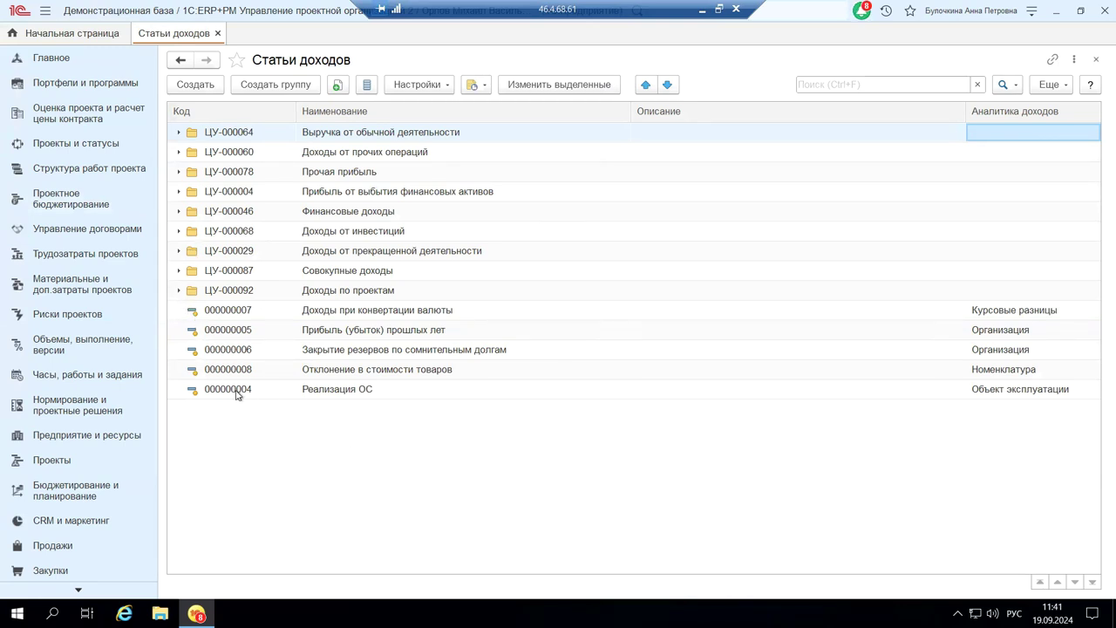
left_click(178, 290)
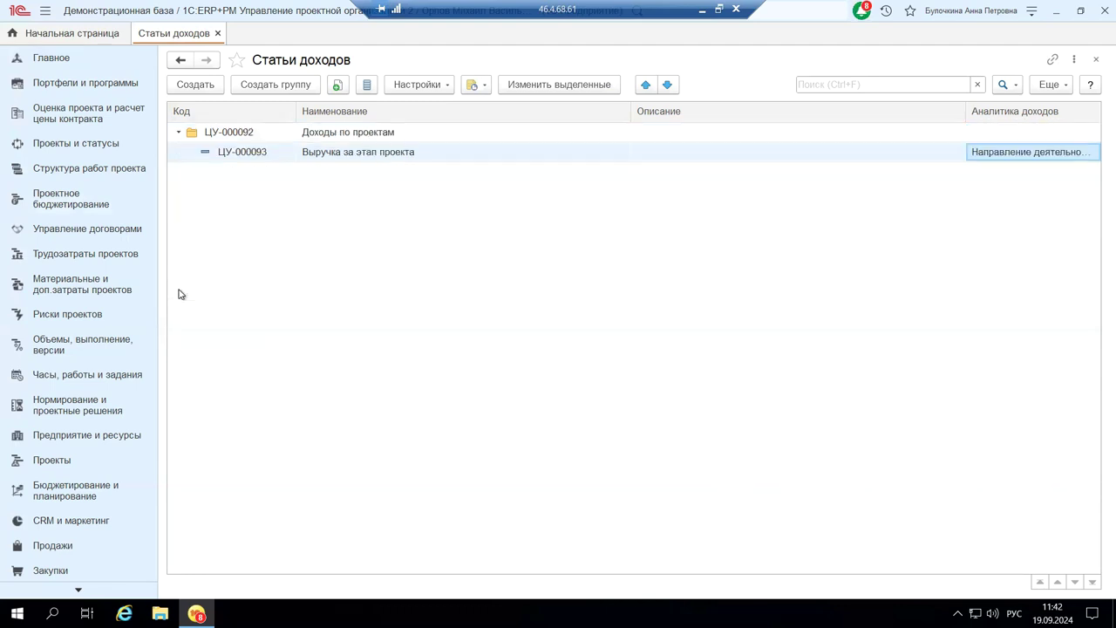
double_click(396, 152)
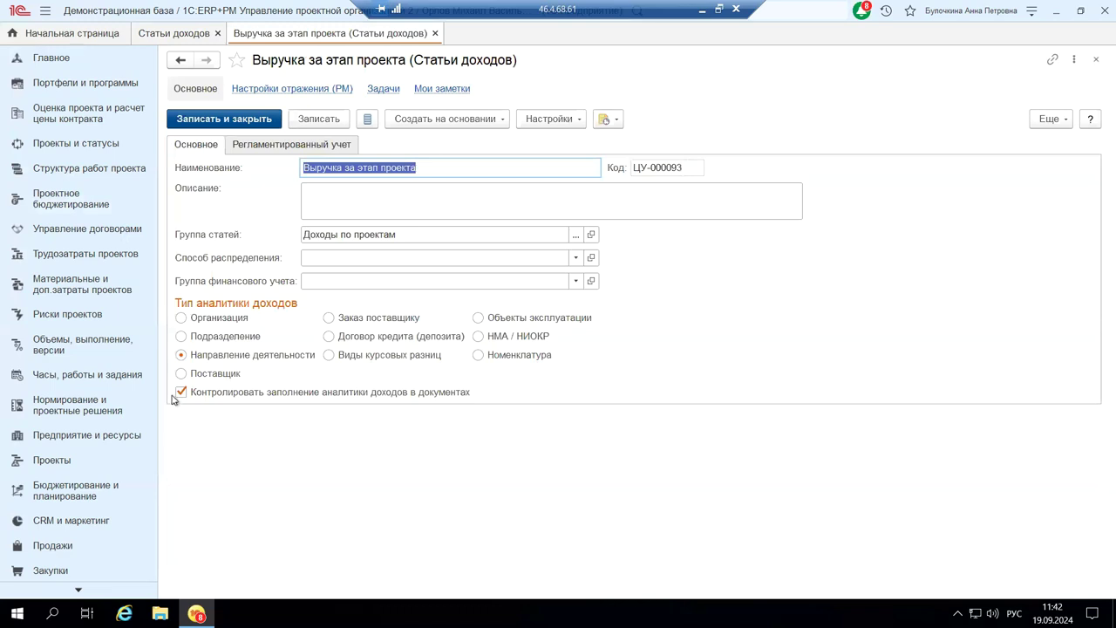
mouse_move(181, 395)
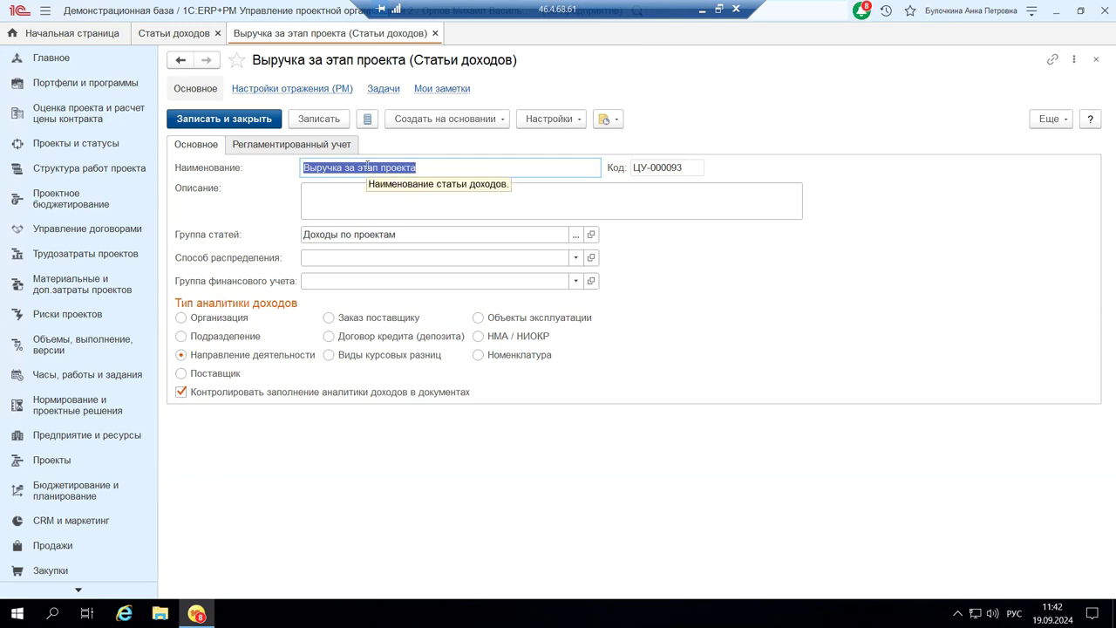
left_click(1096, 59)
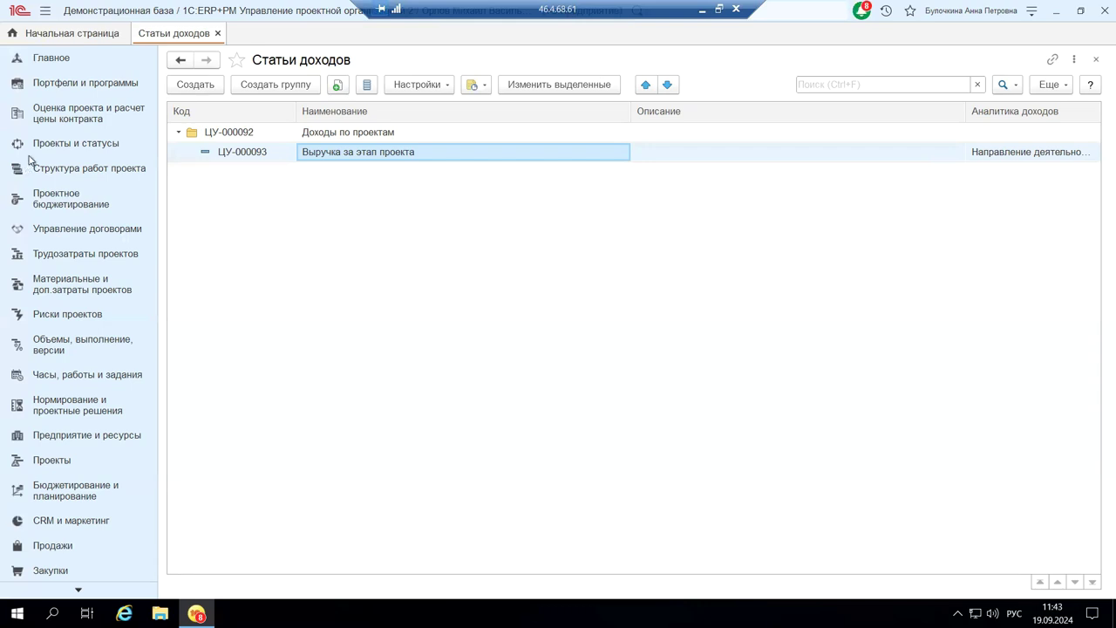
Step: Review the commands of the sections Оценка проекта и расчет цены контракта, Проекты и статусы and Управление договорами
left_click(61, 120)
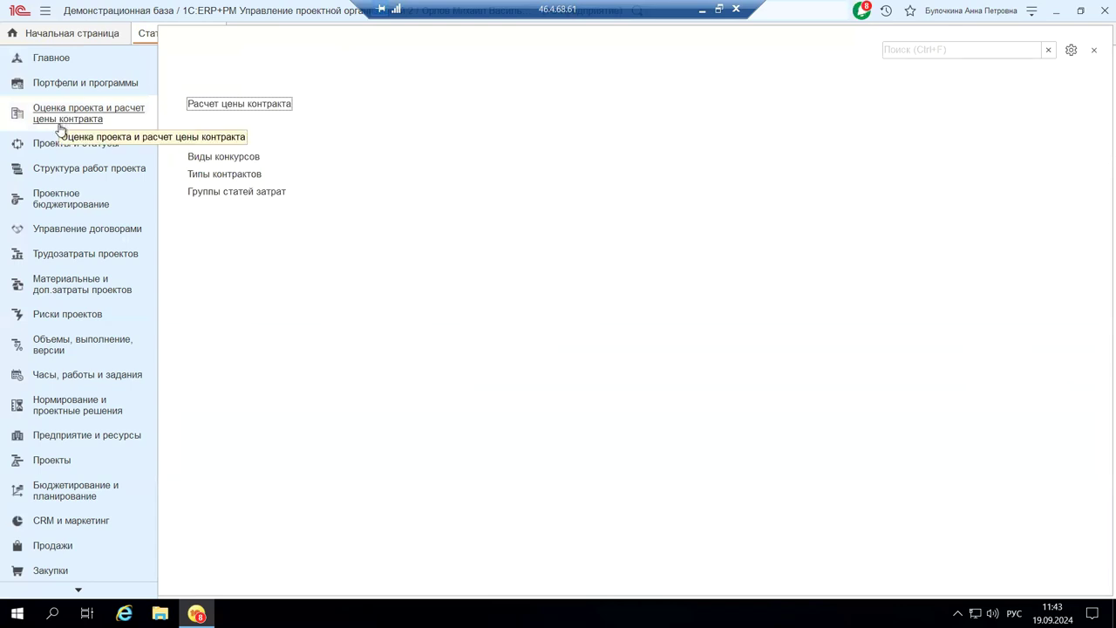
left_click(59, 146)
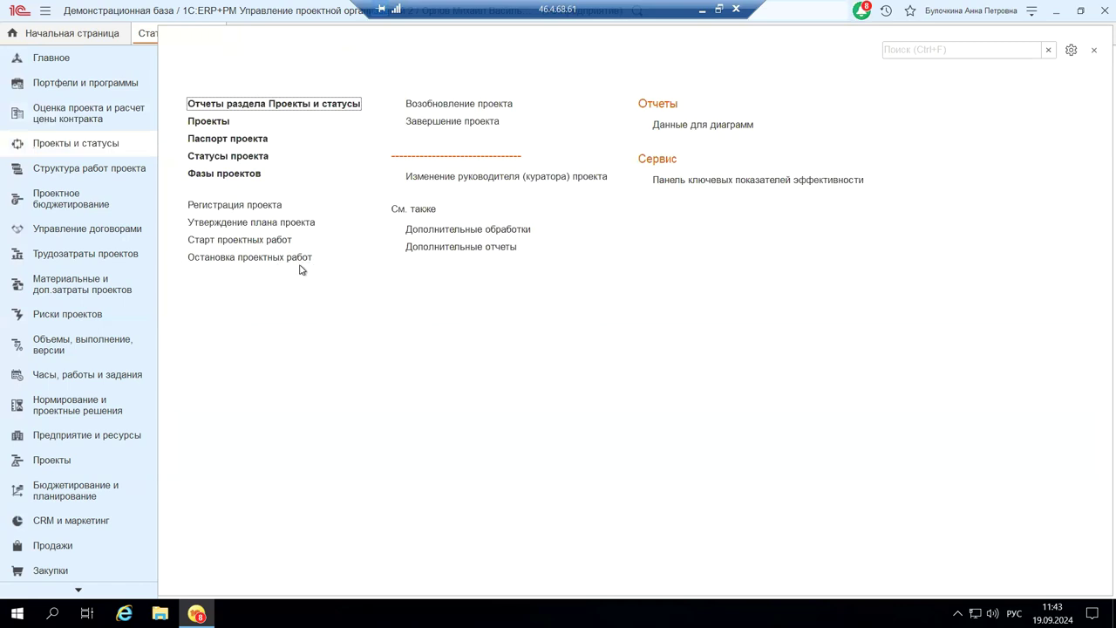
left_click(45, 237)
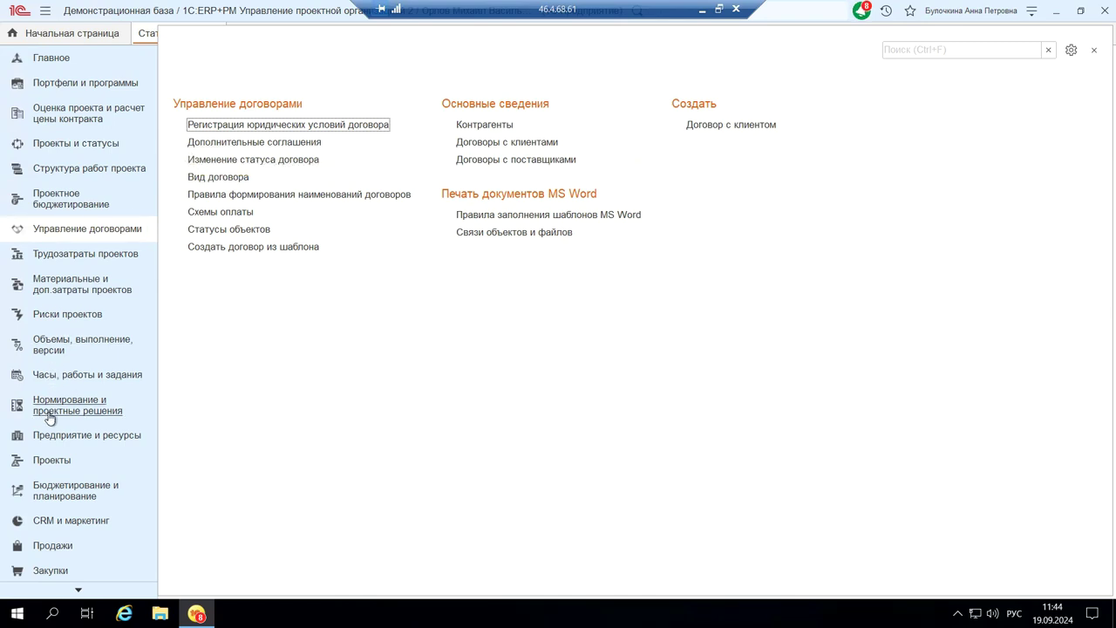
Step: Open the additional agreement dated 15.08.2014 from the Дополнительные соглашения list and examine its stages and payments
left_click(300, 142)
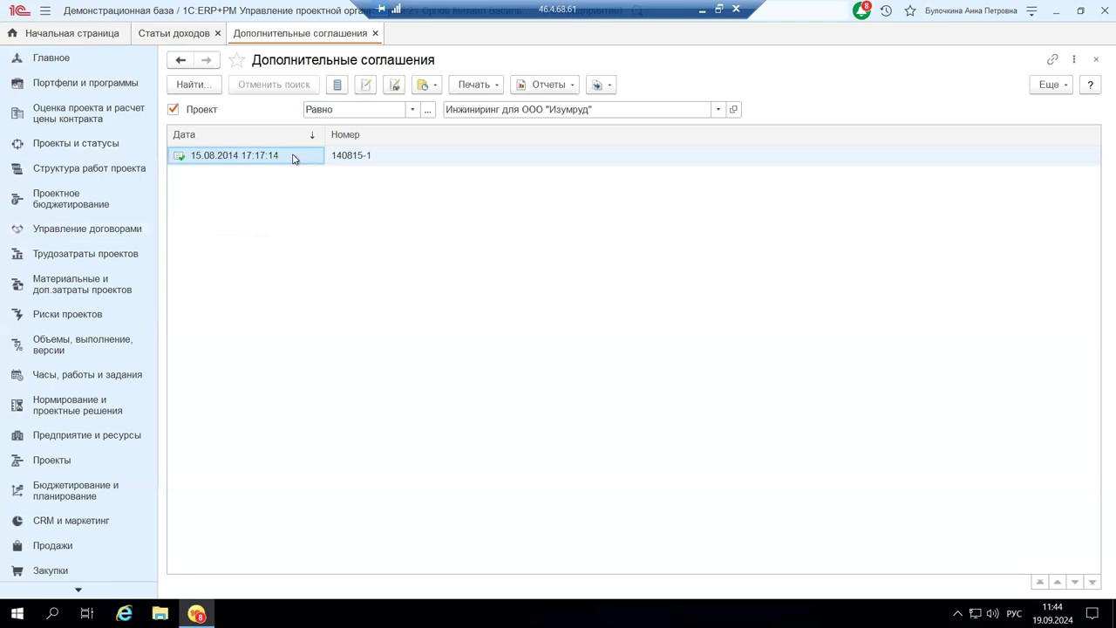
double_click(293, 156)
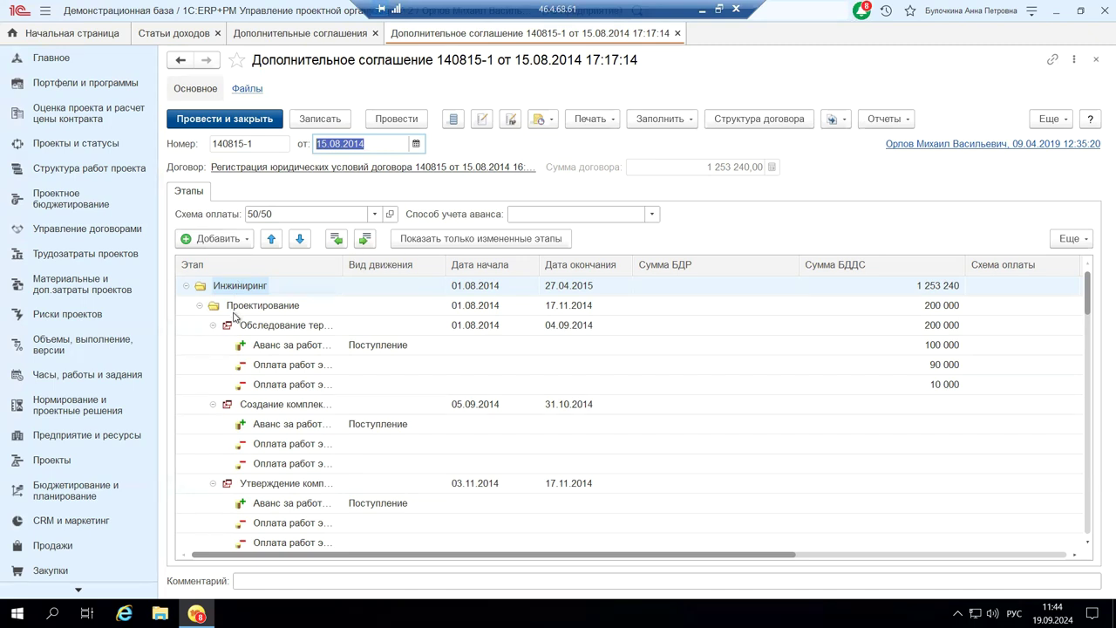
scroll(233, 316, "down", 2)
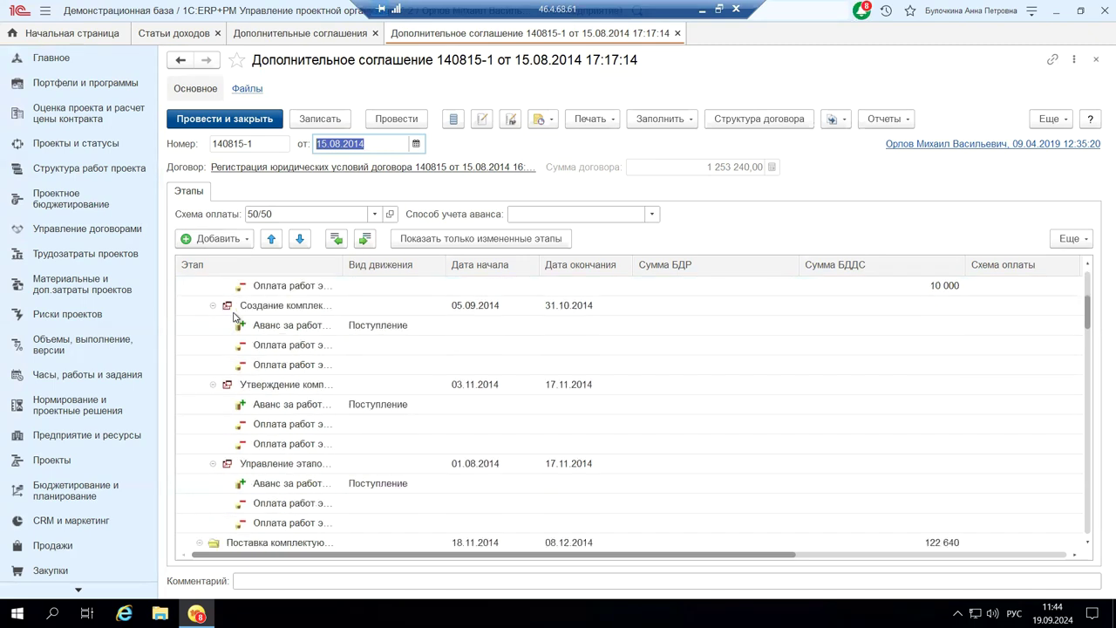
scroll(234, 317, "up", 1)
scroll(234, 317, "up", 2)
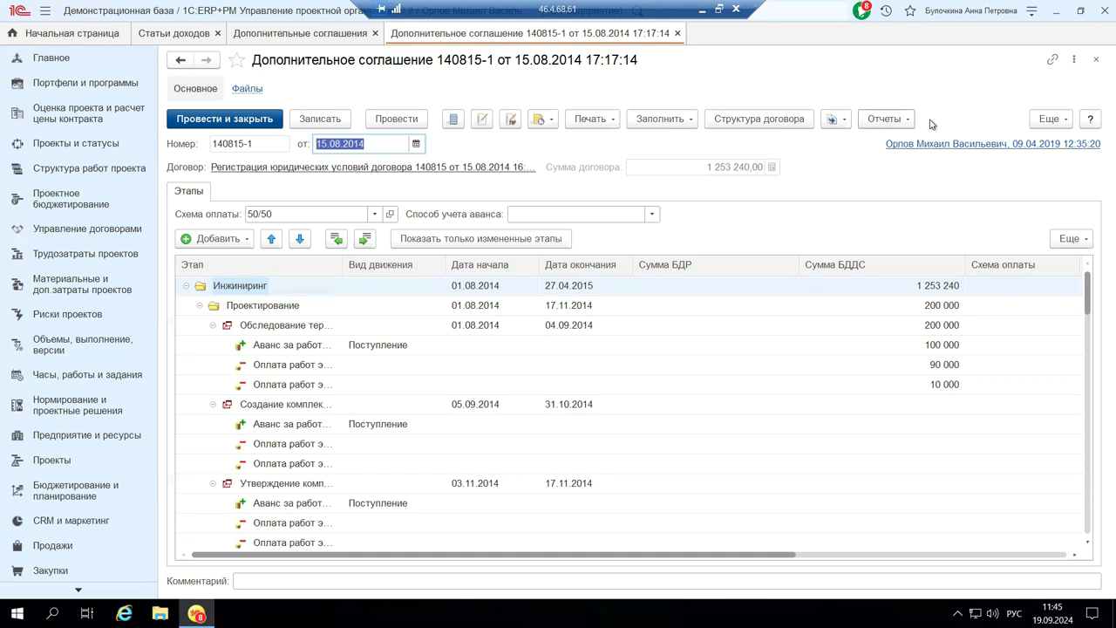
Step: Close the additional agreement, its list and the Статьи доходов list, and review the commands of the Управление договорами section
left_click(1094, 60)
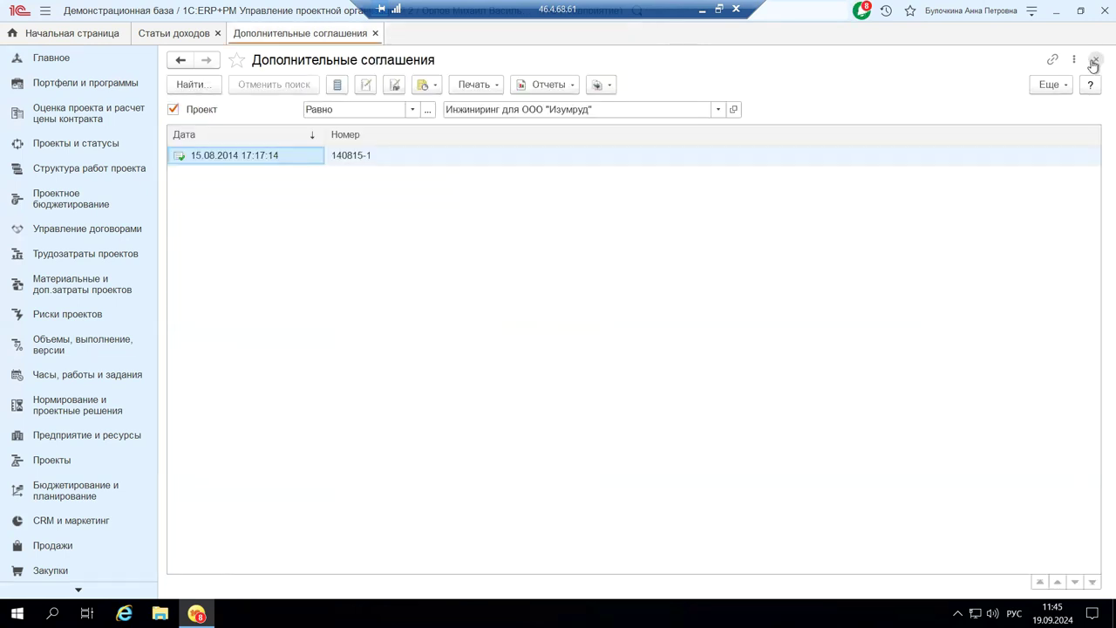
left_click(1095, 60)
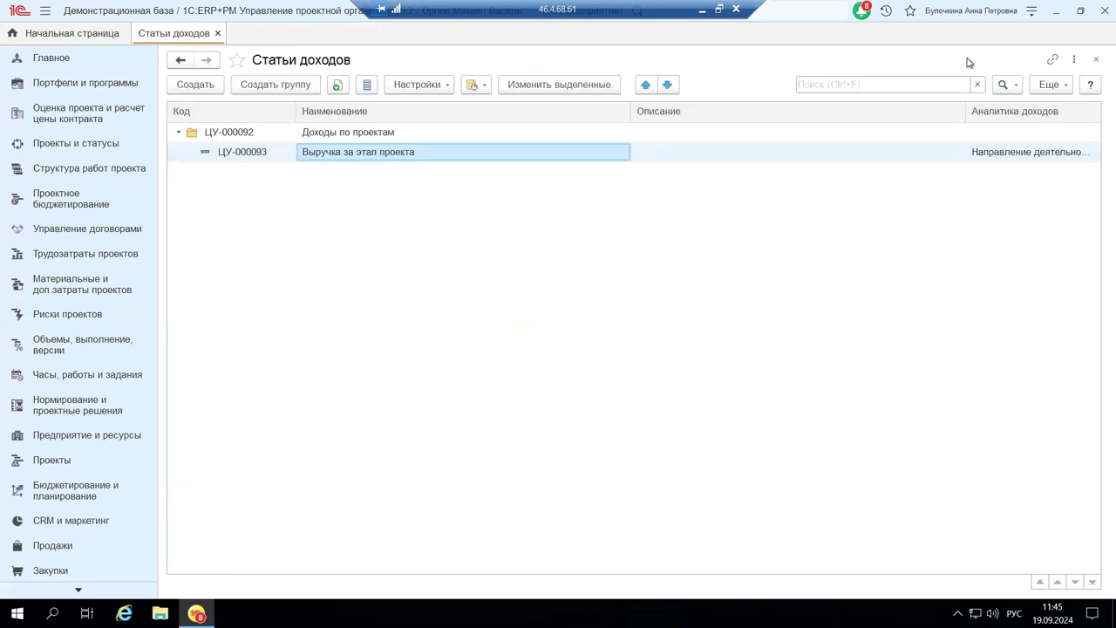
left_click(1097, 60)
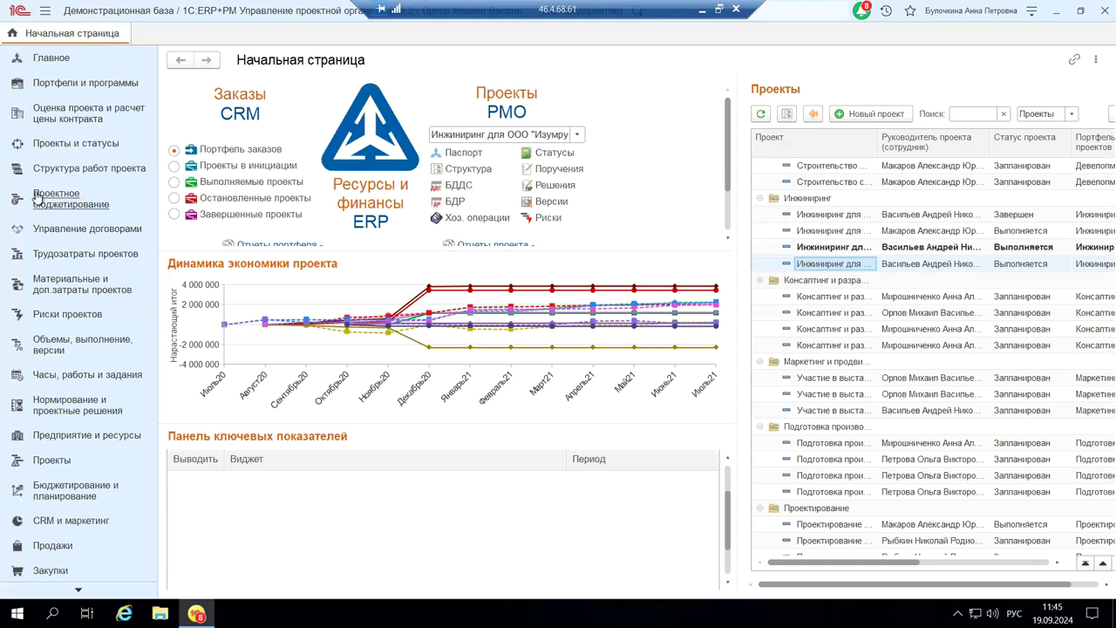
left_click(38, 228)
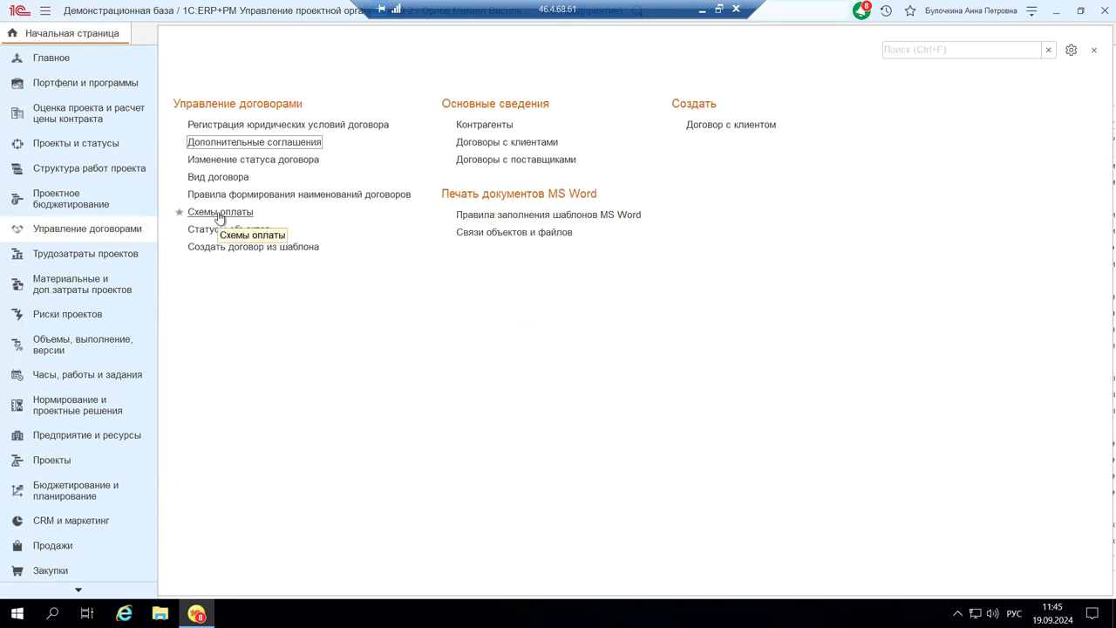
Step: Open the Планирование трудозатрат по трудовым ресурсам document dated 22.11.2016, examine its labour costs and main settings, and close it
left_click(100, 260)
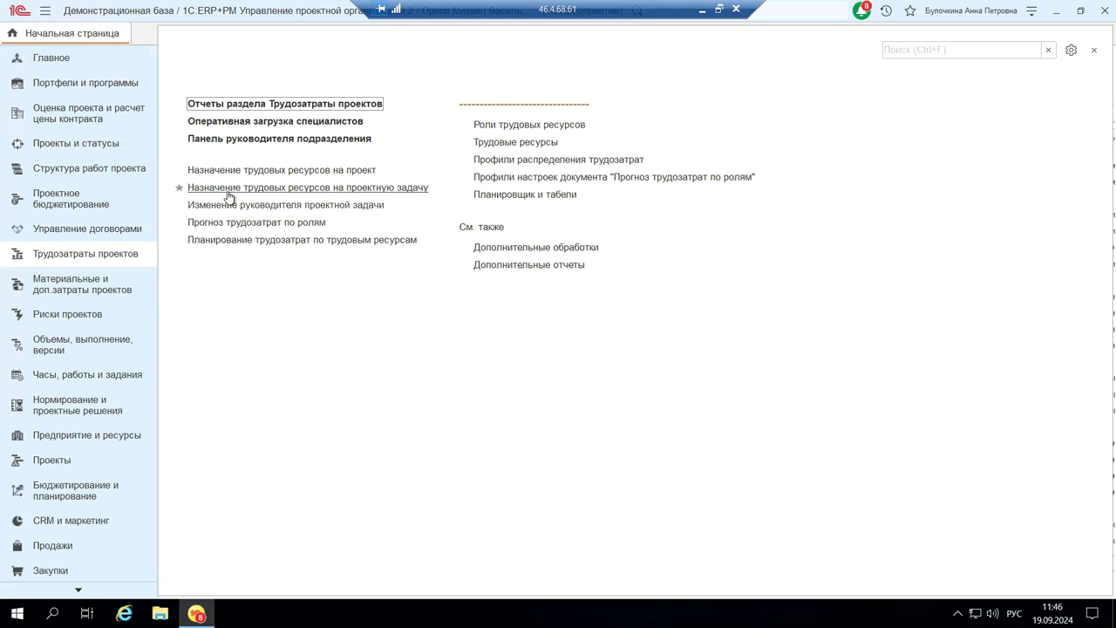
left_click(220, 241)
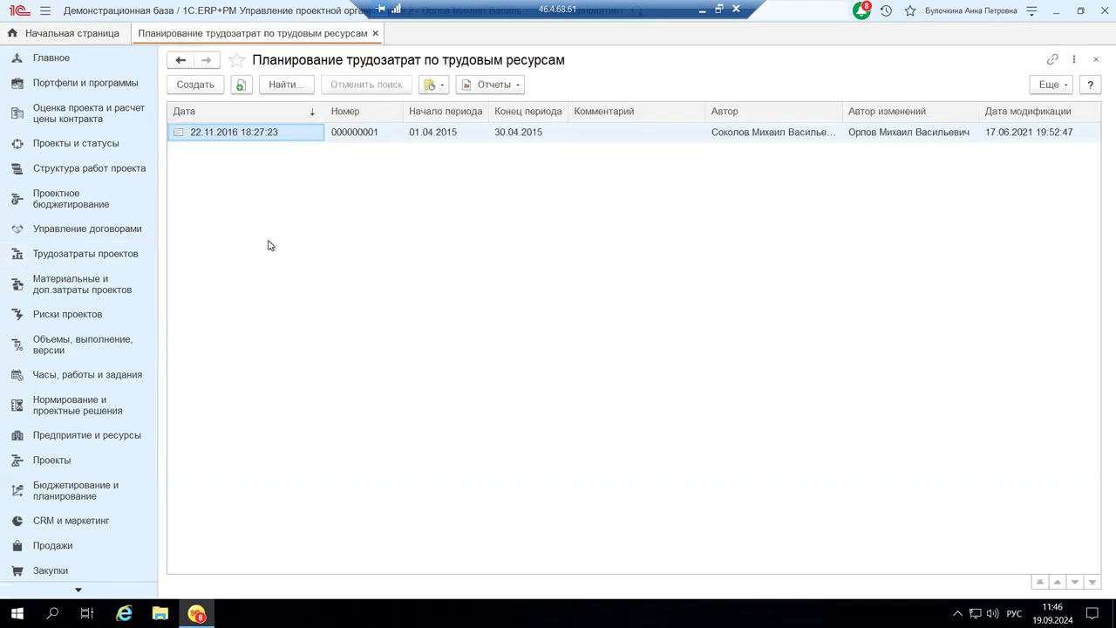
double_click(237, 129)
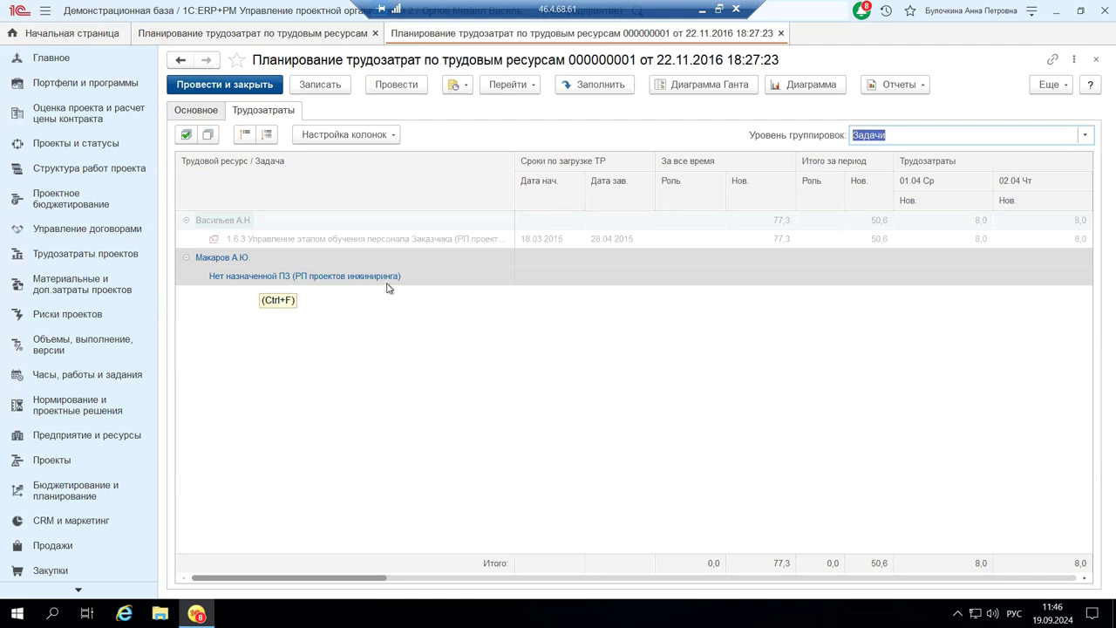
left_click(196, 111)
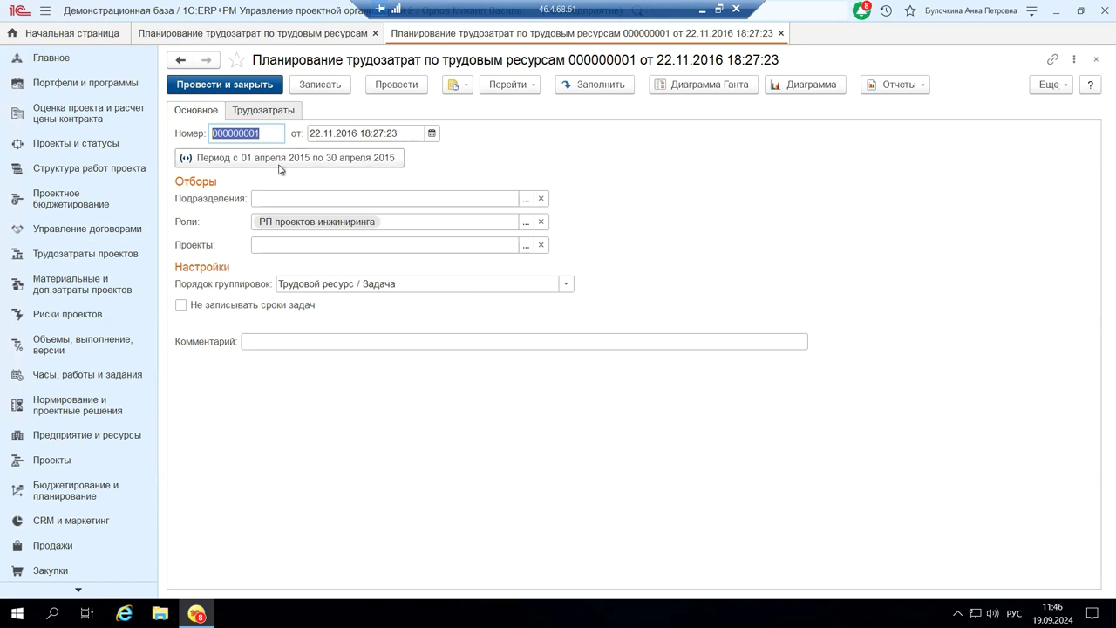
left_click(1096, 58)
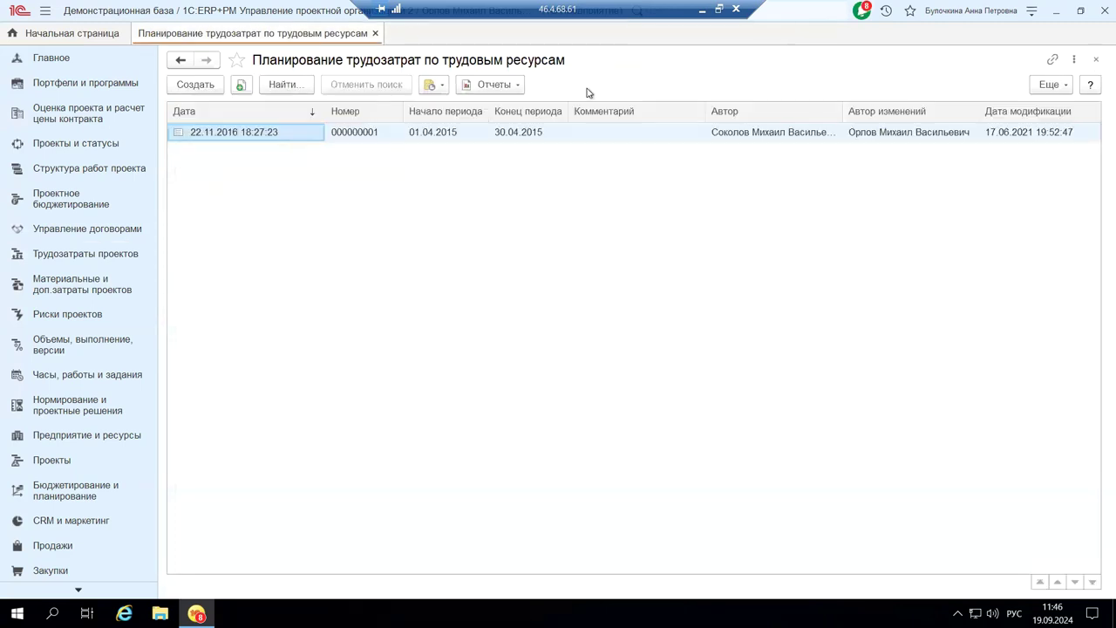
Step: Open the Регистрация затрат материальных ресурсов document dated 18.11.2020 from the material costs section and examine its resource and distribution tables
left_click(52, 290)
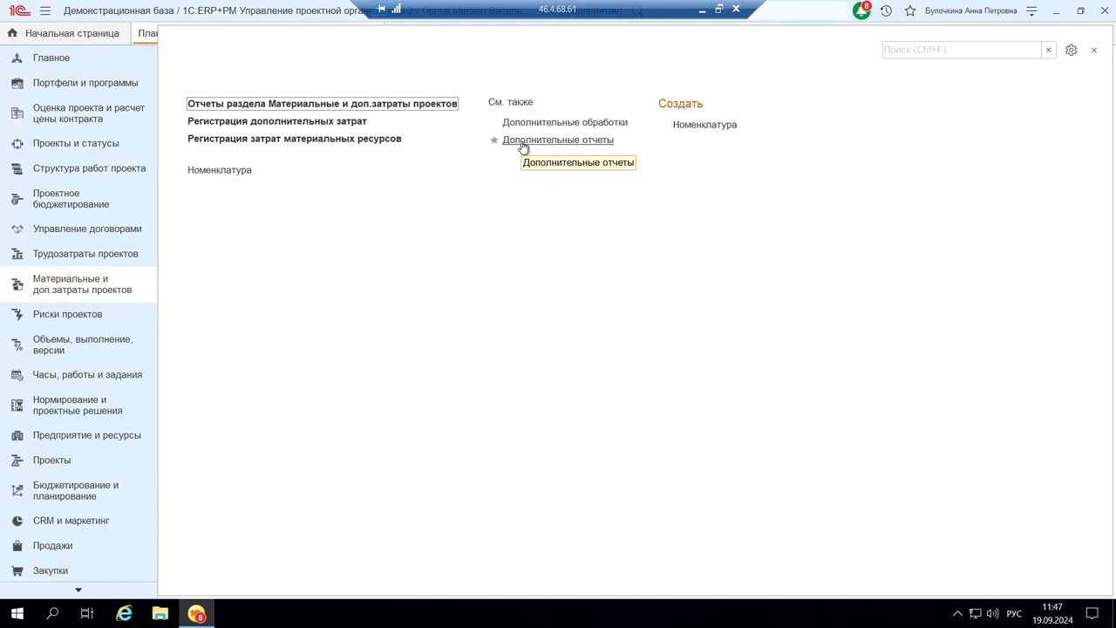
left_click(279, 141)
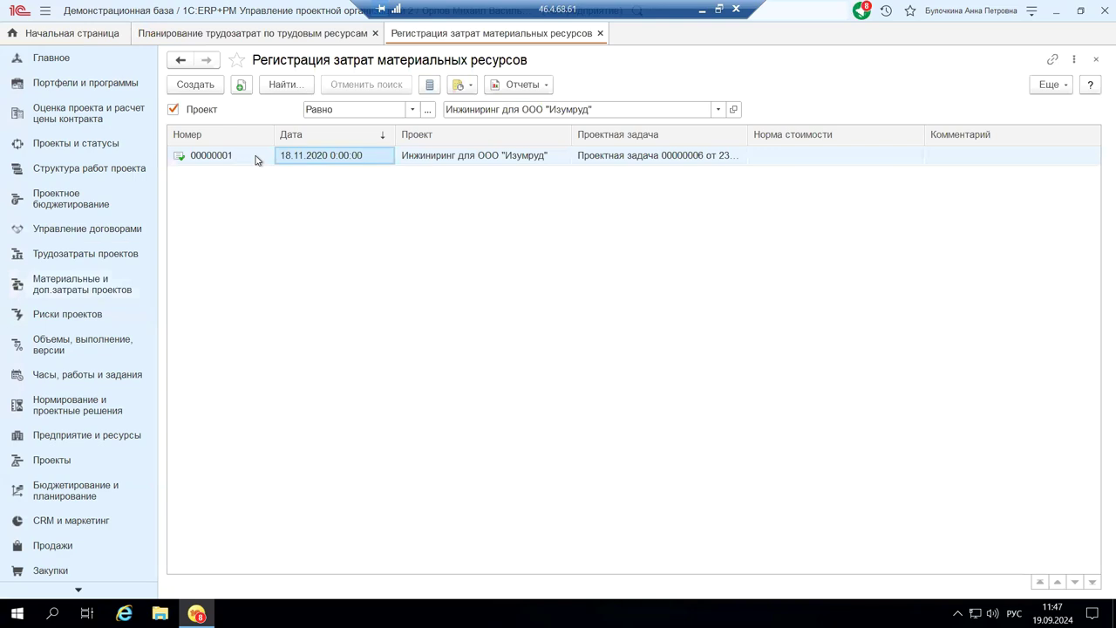
double_click(255, 158)
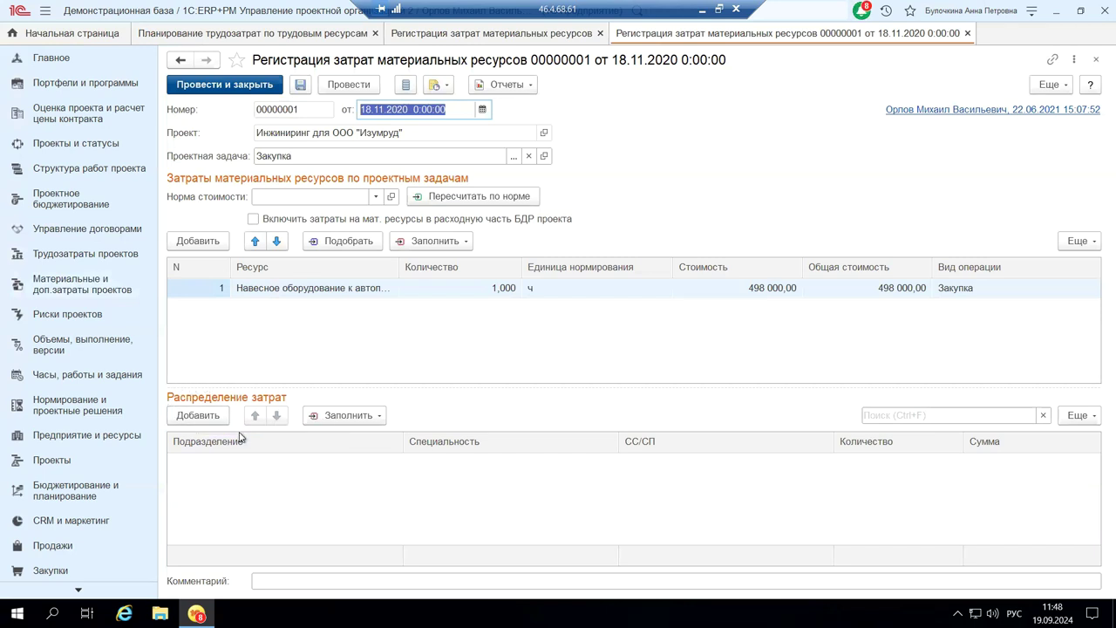
Step: Add a row to the Распределение затрат table and browse the choices for its department and specialty
left_click(196, 416)
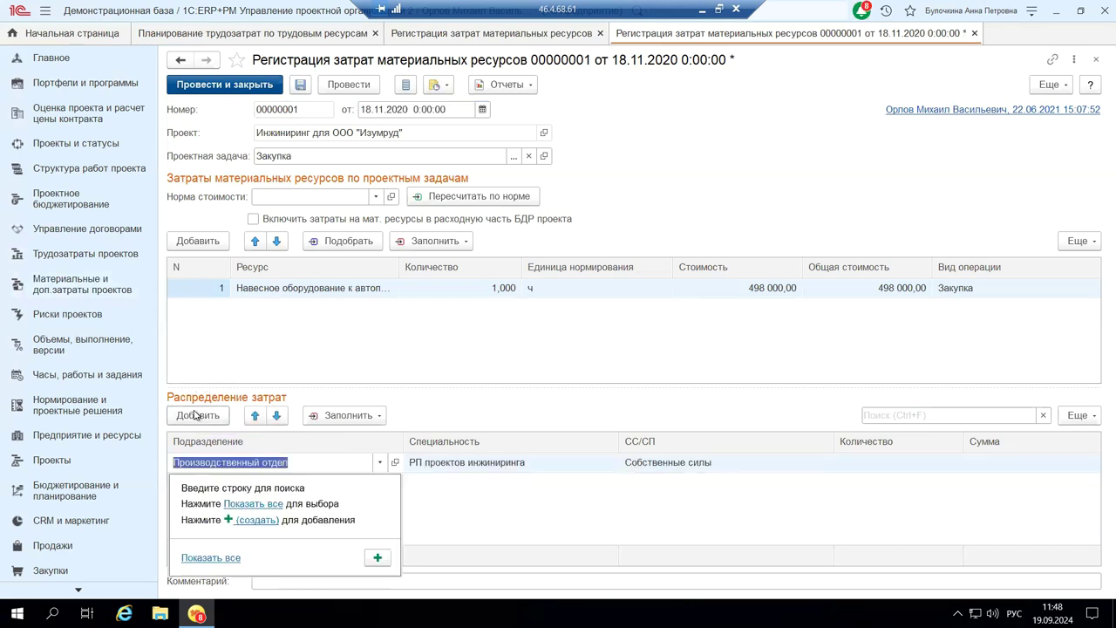
left_click(234, 506)
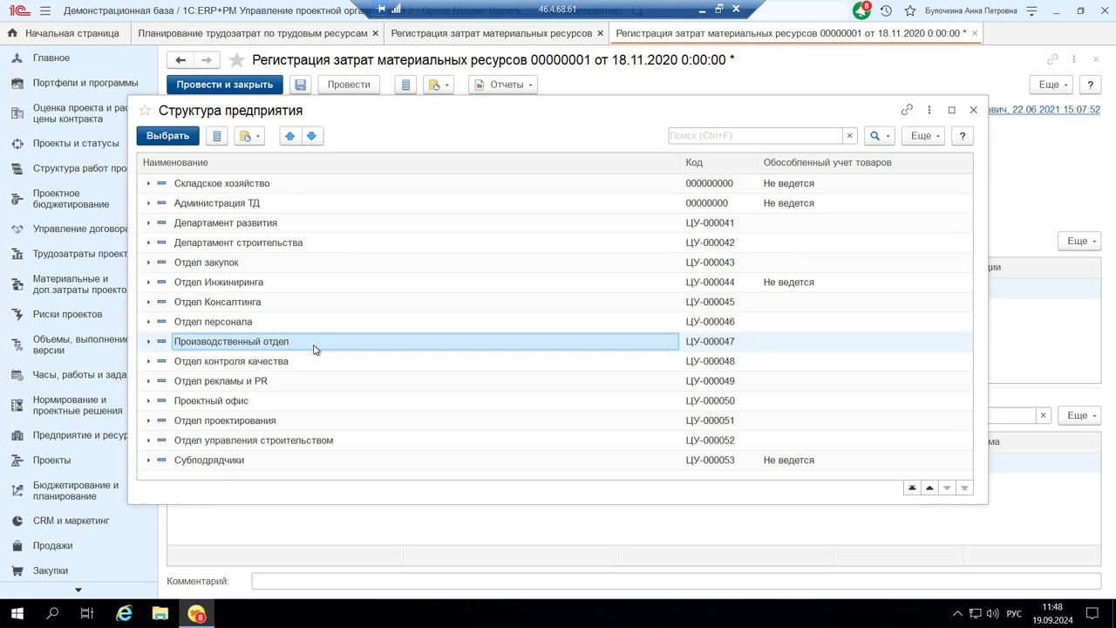
left_click(975, 111)
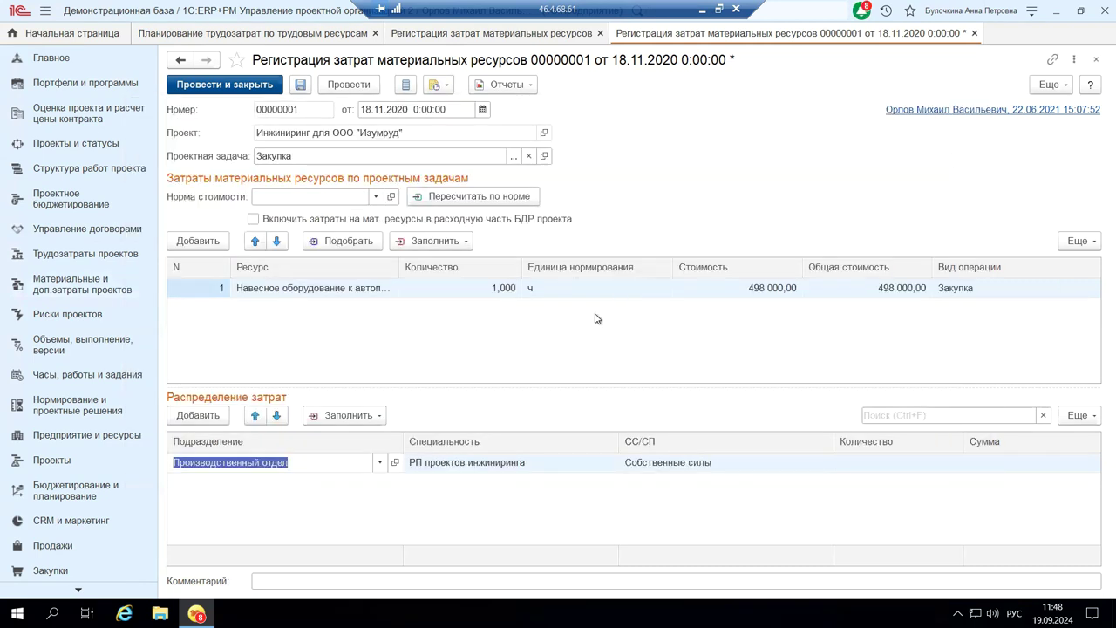
left_click(503, 465)
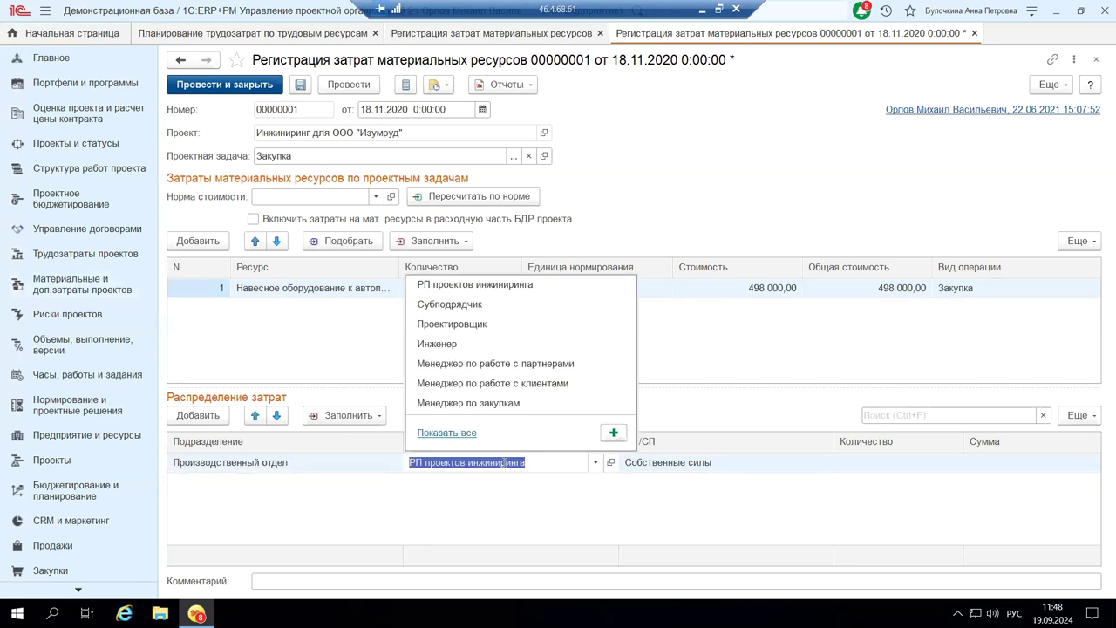
left_click(703, 464)
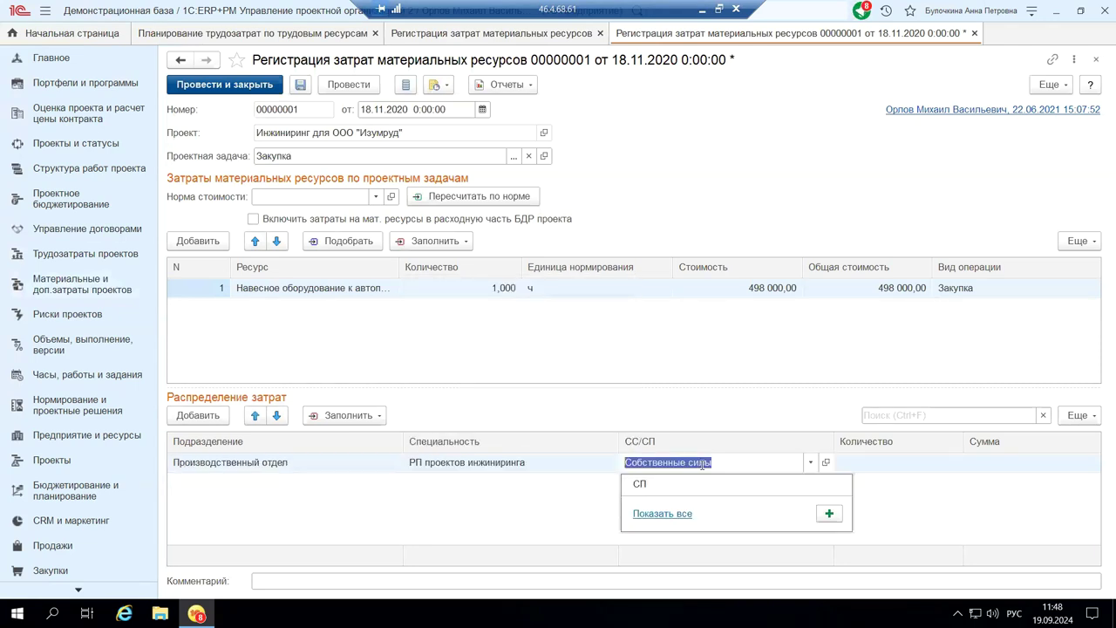
left_click(462, 463)
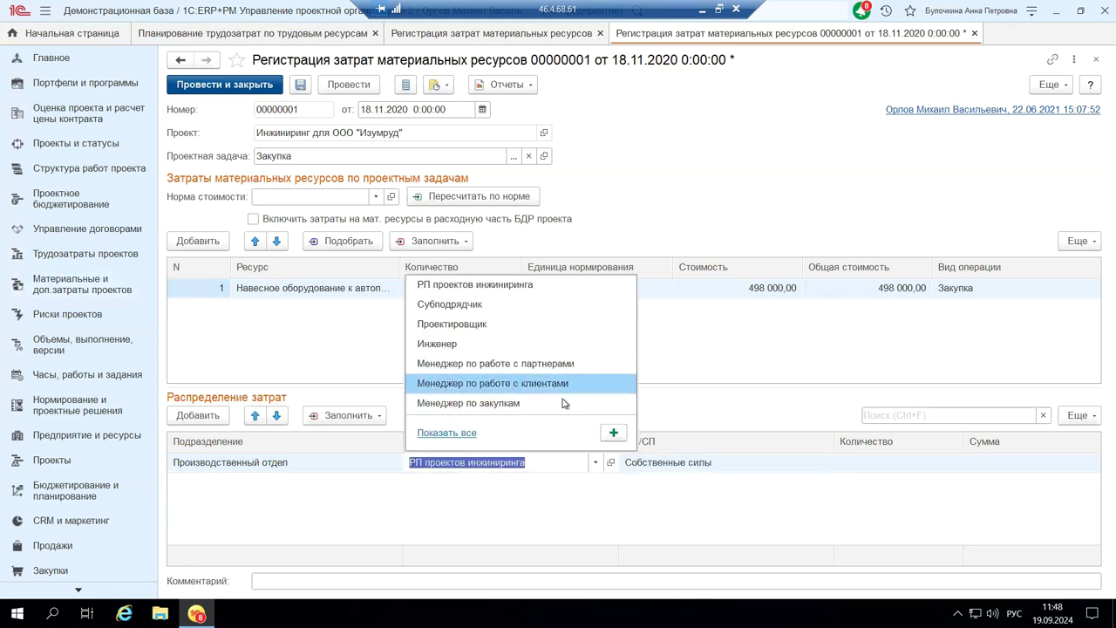
left_click(702, 378)
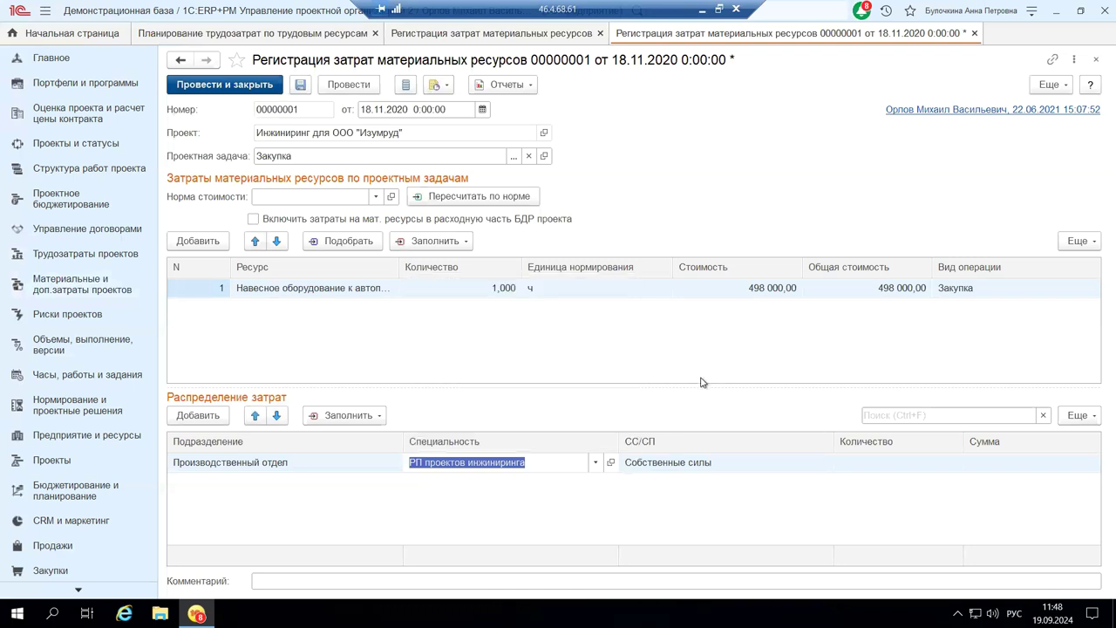
Step: Try СС as the distribution row's СС/СП value, view the Собственные силы/субподряд catalogue again, and cancel the row
left_click(654, 463)
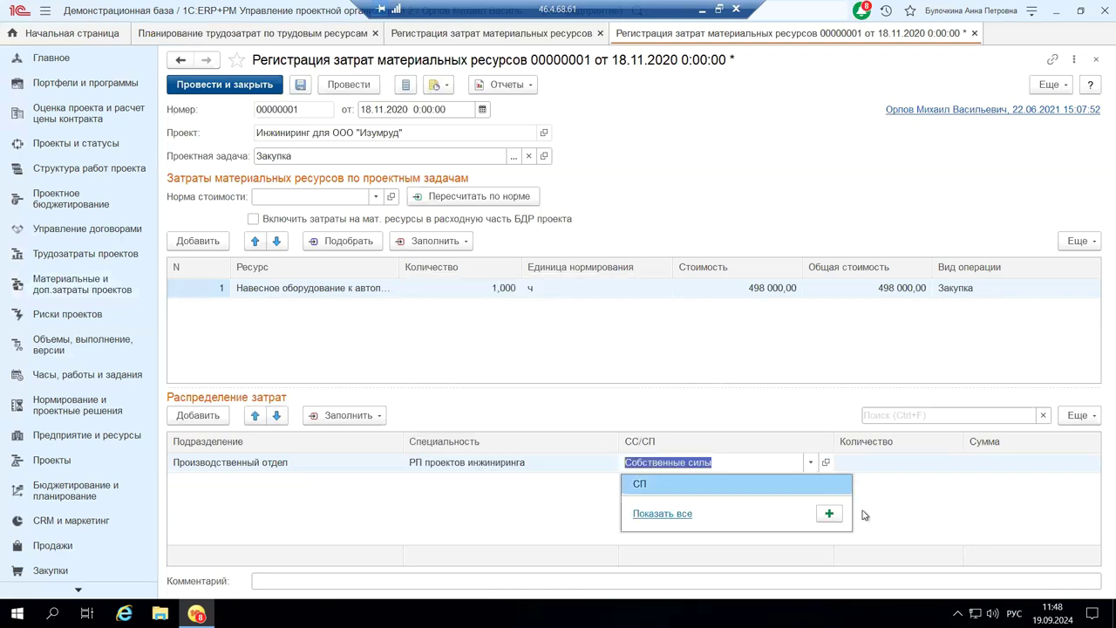
left_click(683, 516)
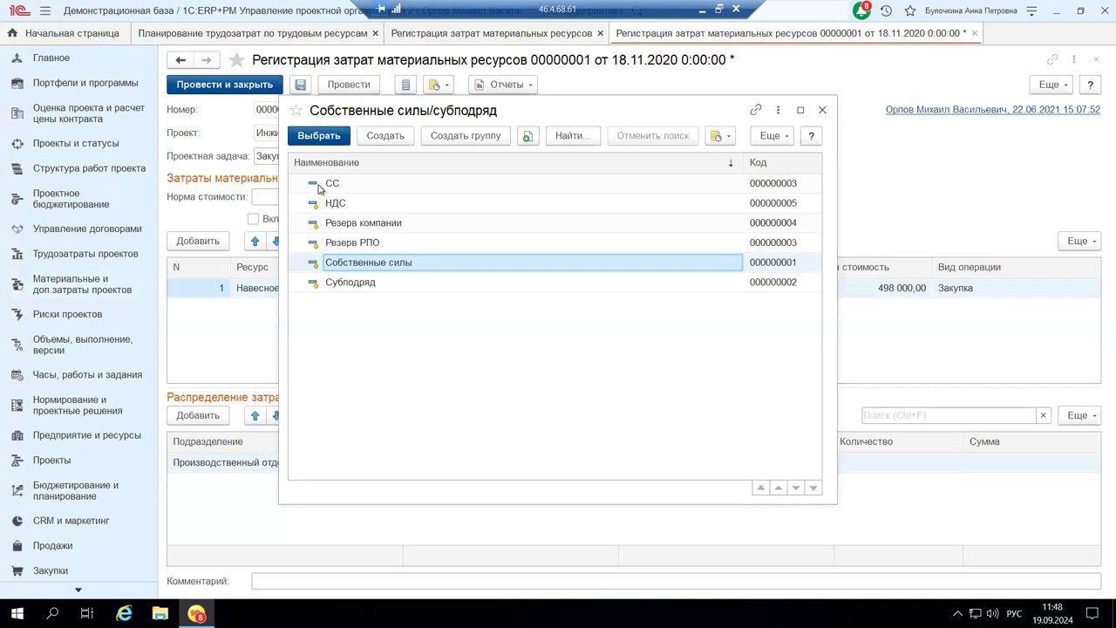
double_click(319, 189)
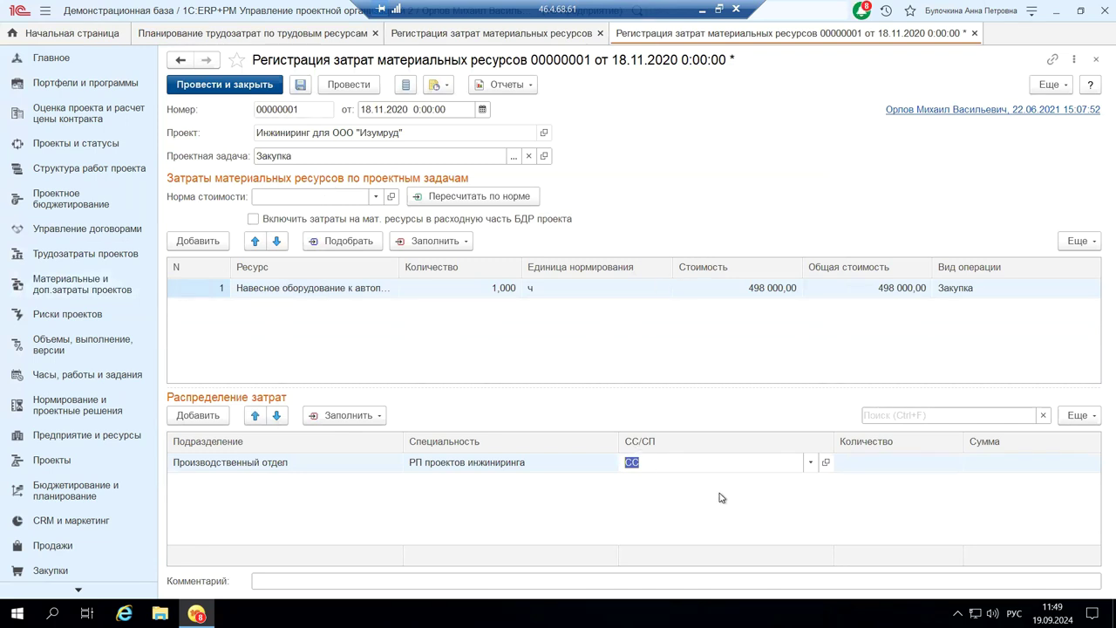
left_click(811, 462)
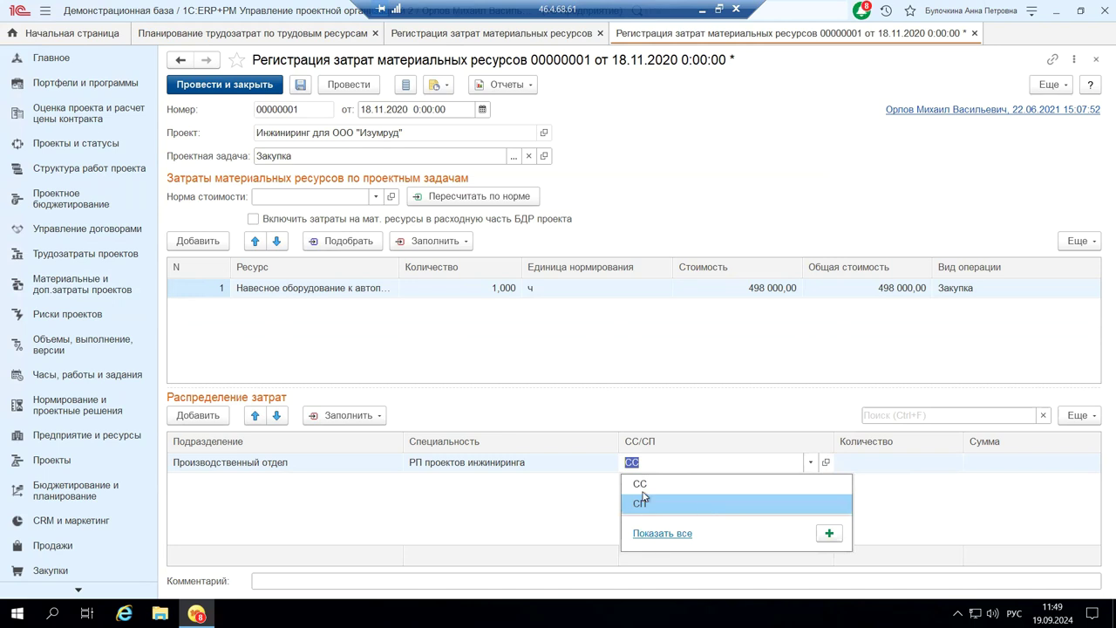
left_click(661, 533)
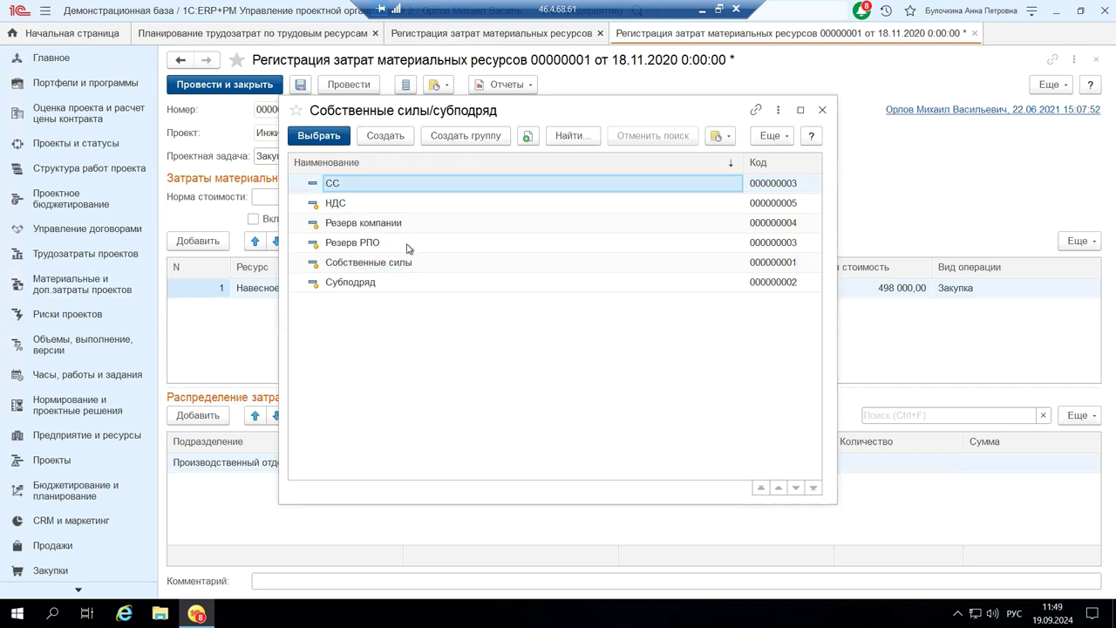
left_click(823, 110)
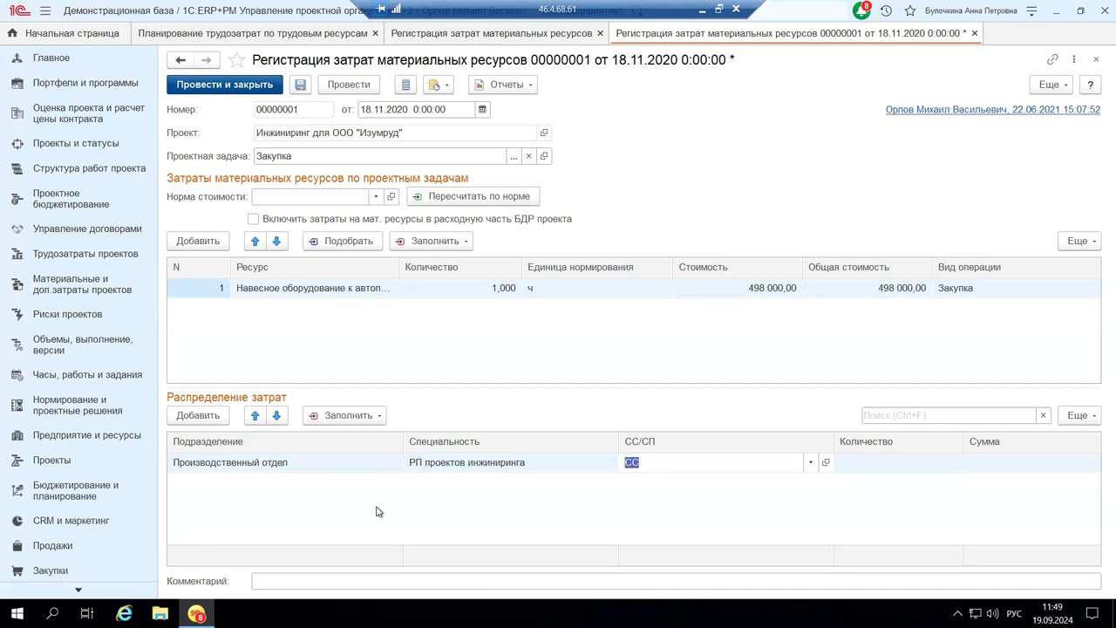
key("Escape")
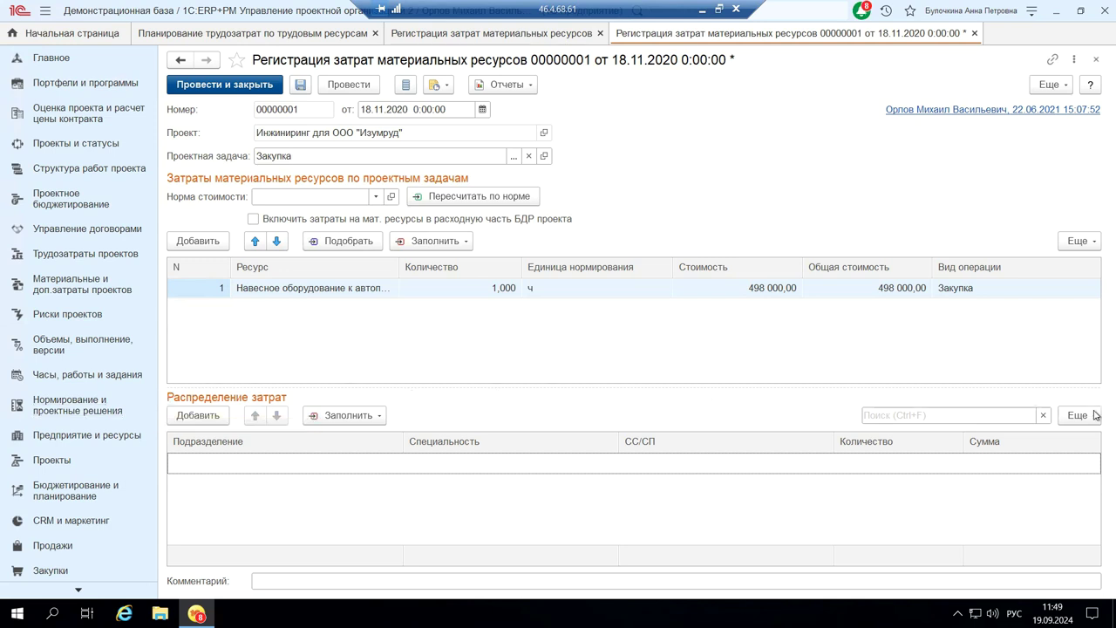
Step: Add a distribution row again and view the СС/СП options without choosing one
left_click(207, 417)
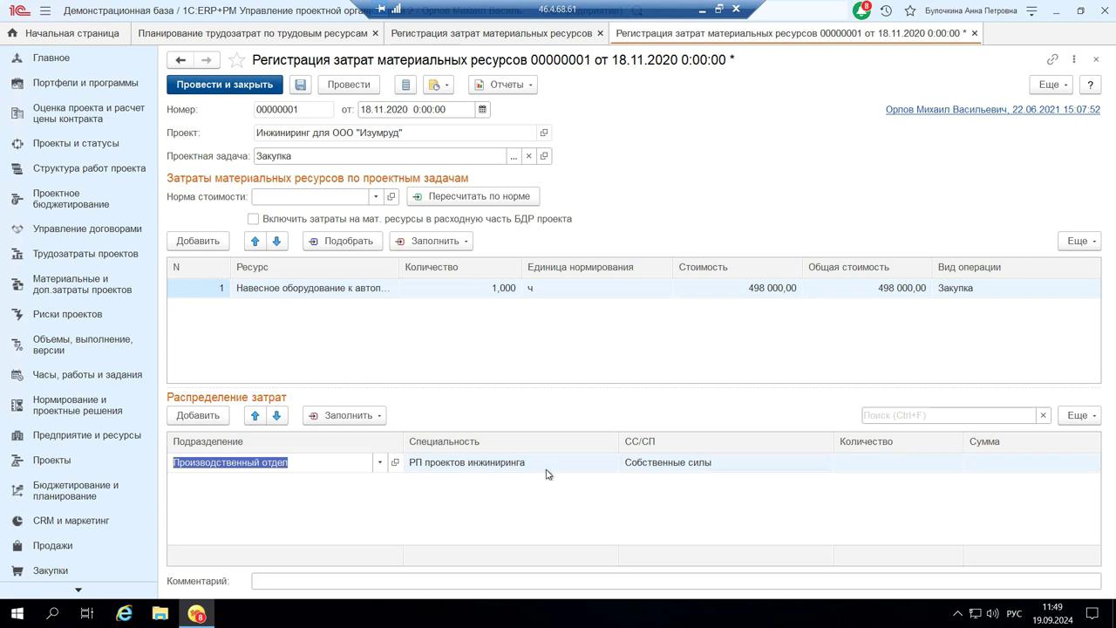
left_click(681, 468)
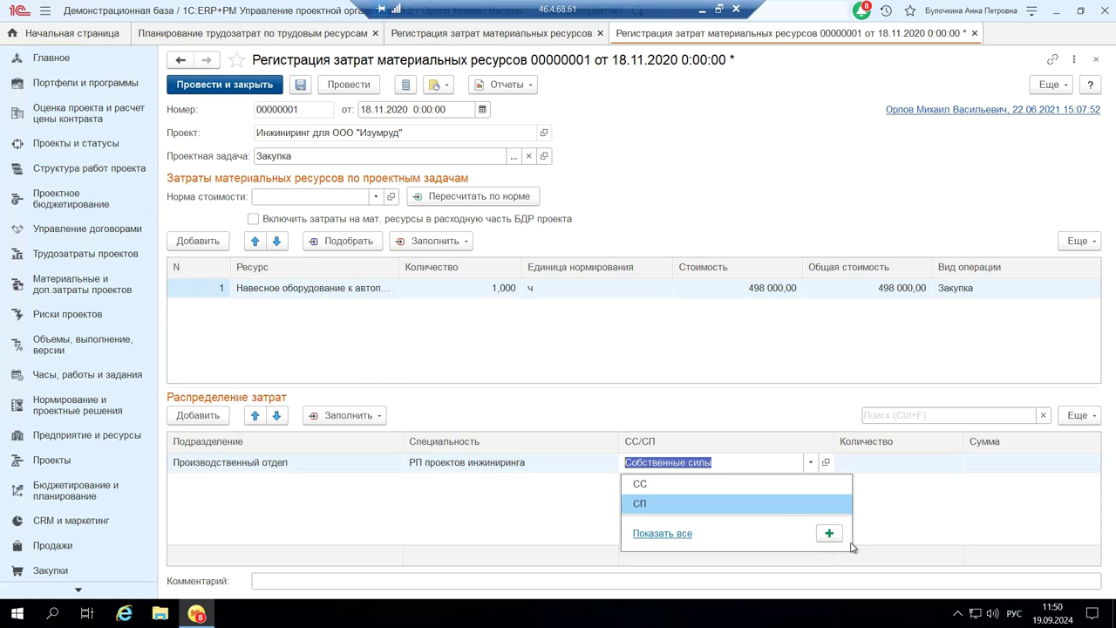
key("Escape")
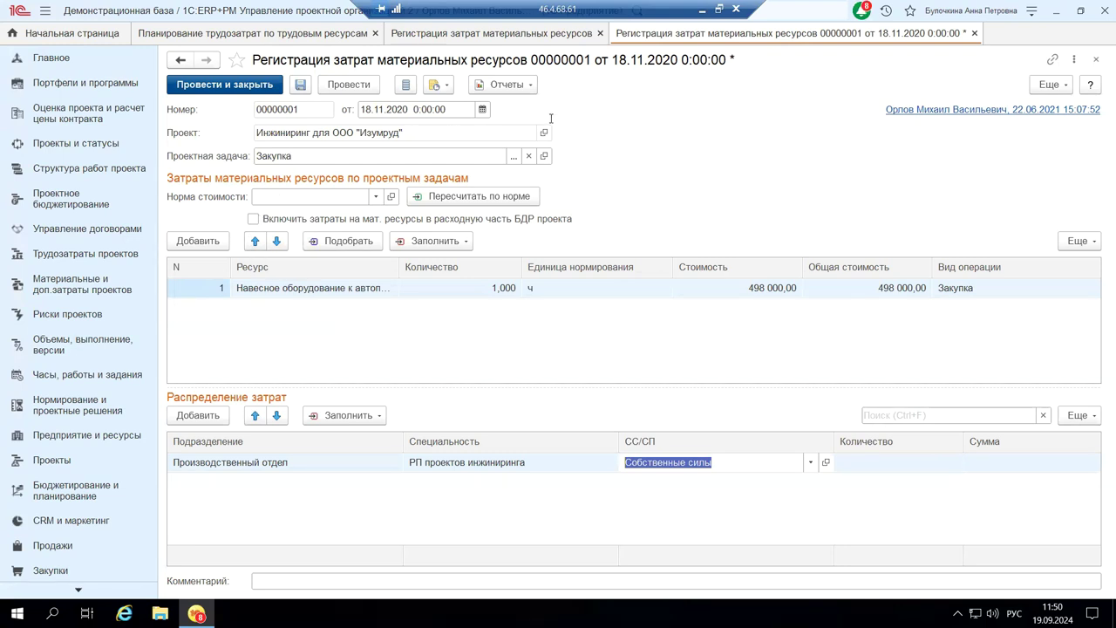
Step: Close the material cost registration document without saving changes and close its list
left_click(1097, 62)
left_click(607, 337)
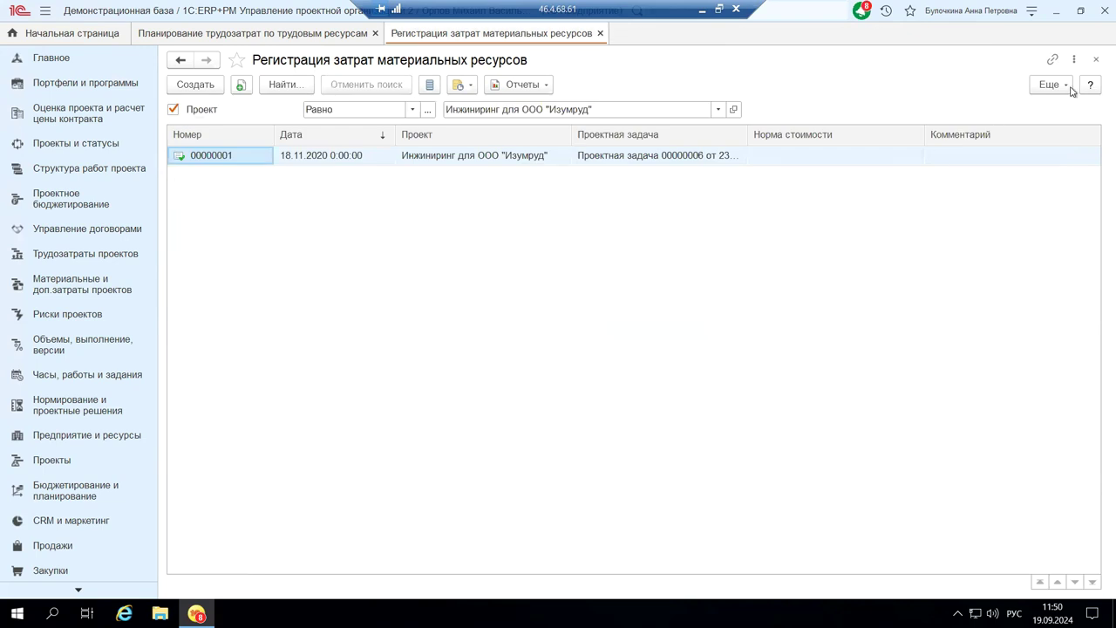
left_click(1096, 59)
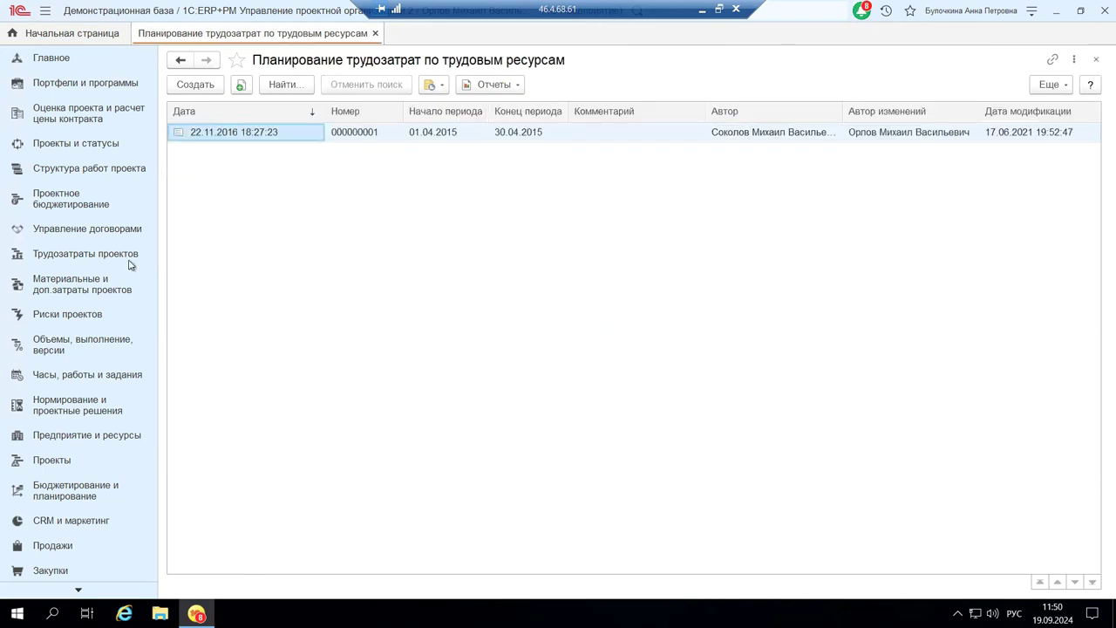
Step: Open the Источники рисков проектов list in the project risks section, view the blank form for a new source and close it
left_click(68, 314)
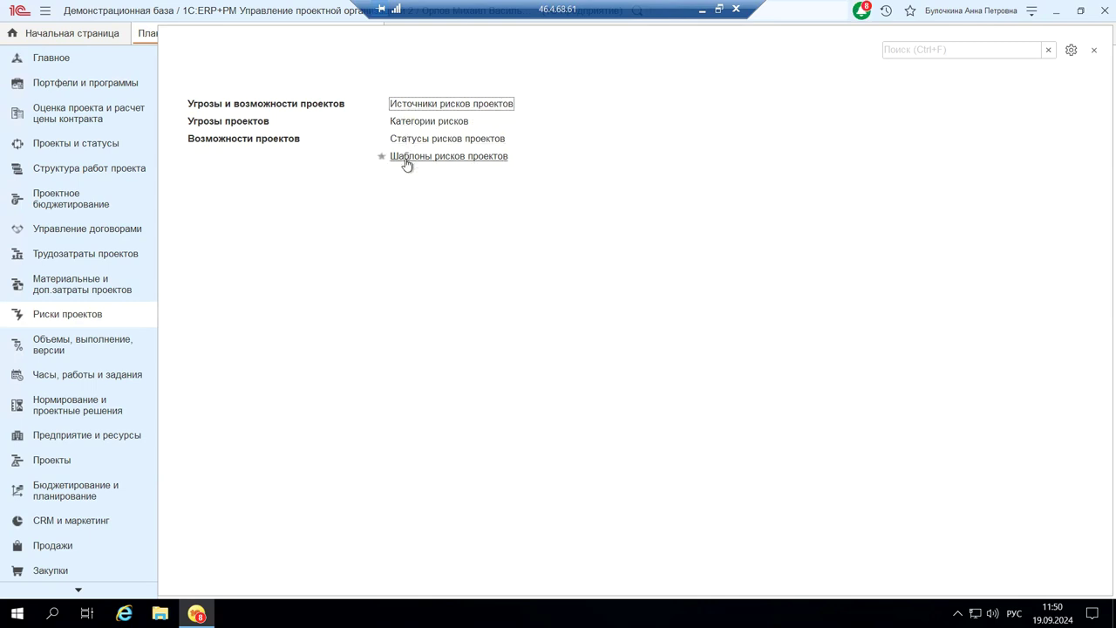
left_click(415, 106)
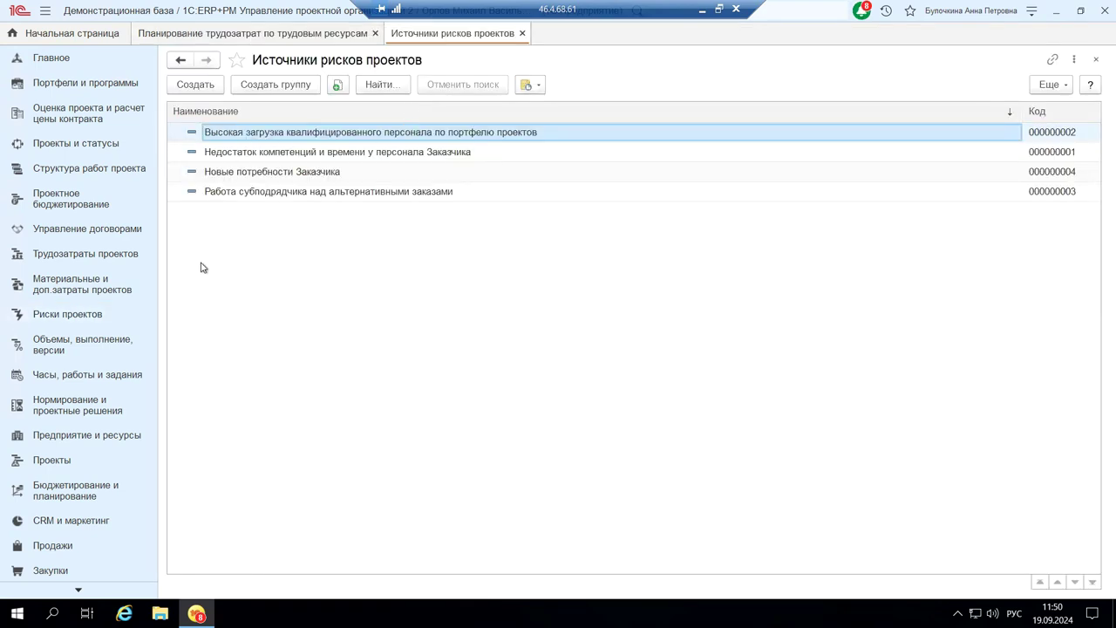
left_click(210, 86)
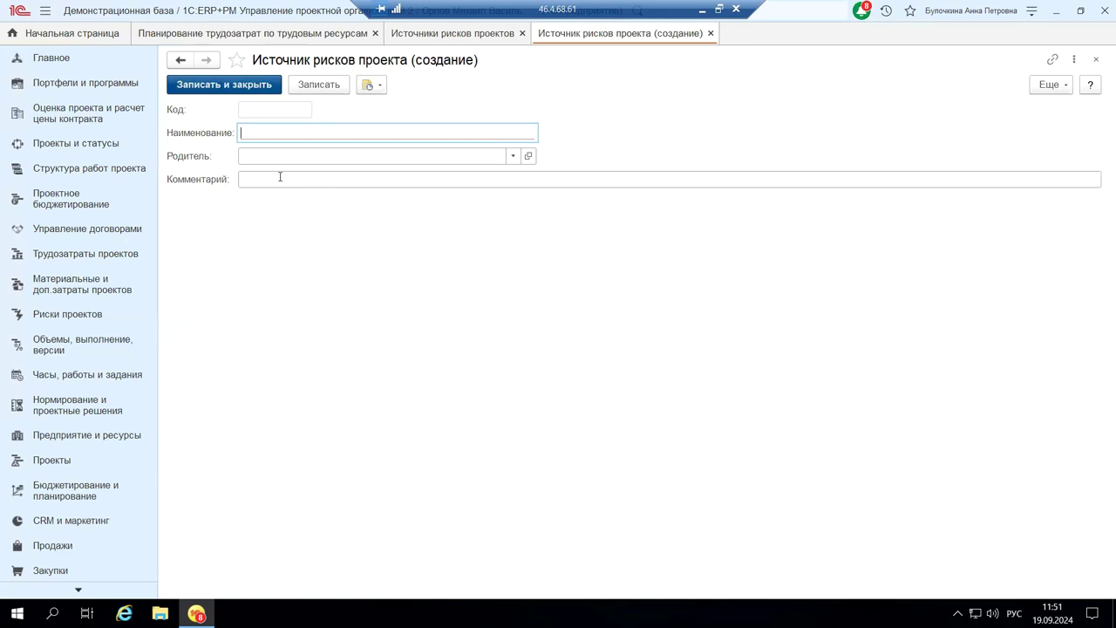
left_click(1096, 59)
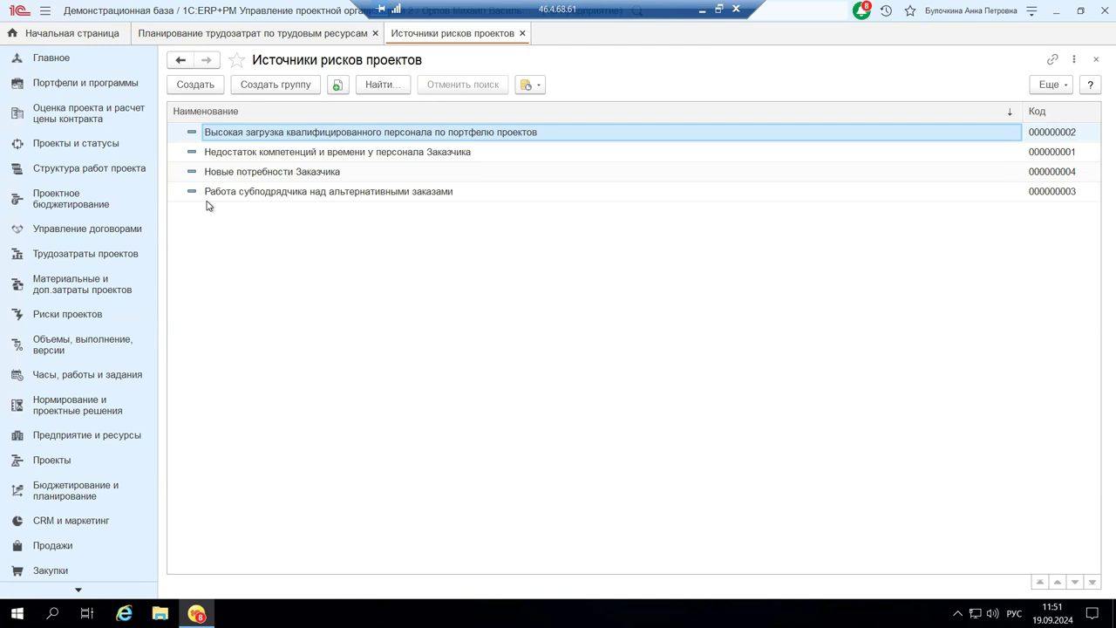
Step: Close the risk sources list, open Типы проектной продукции in the volumes and versions section, view the blank new-type form, and close both
left_click(1096, 60)
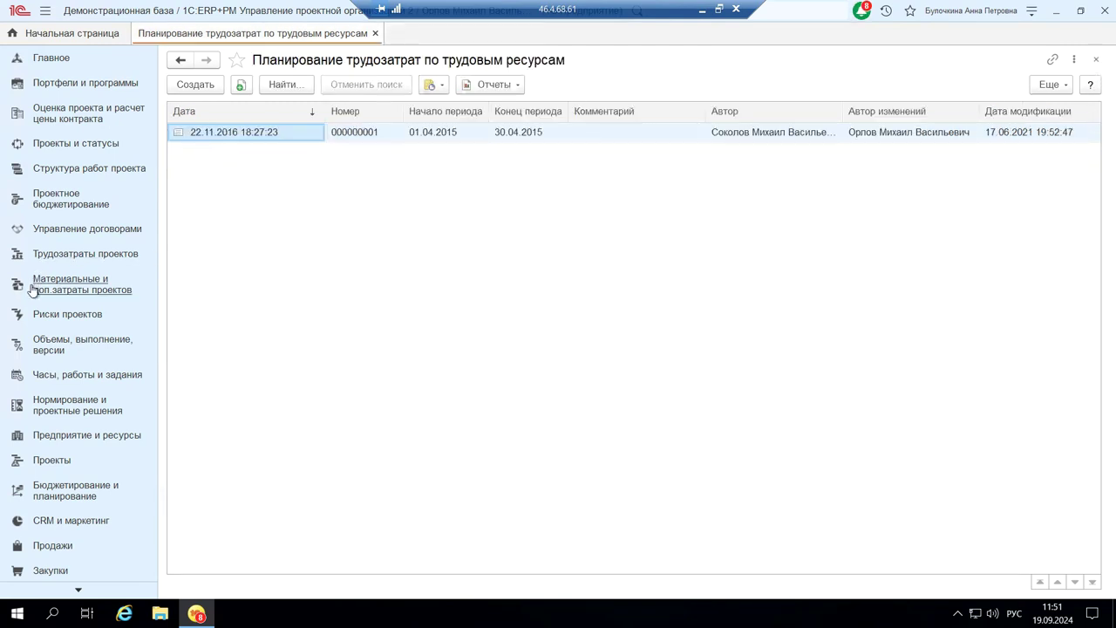
left_click(50, 351)
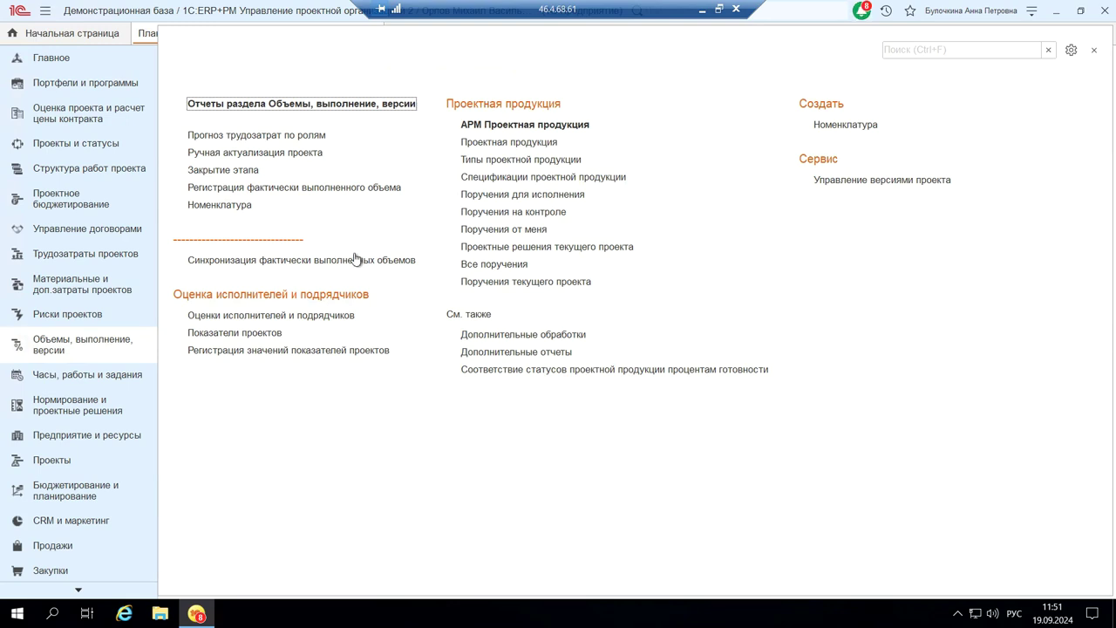
left_click(514, 160)
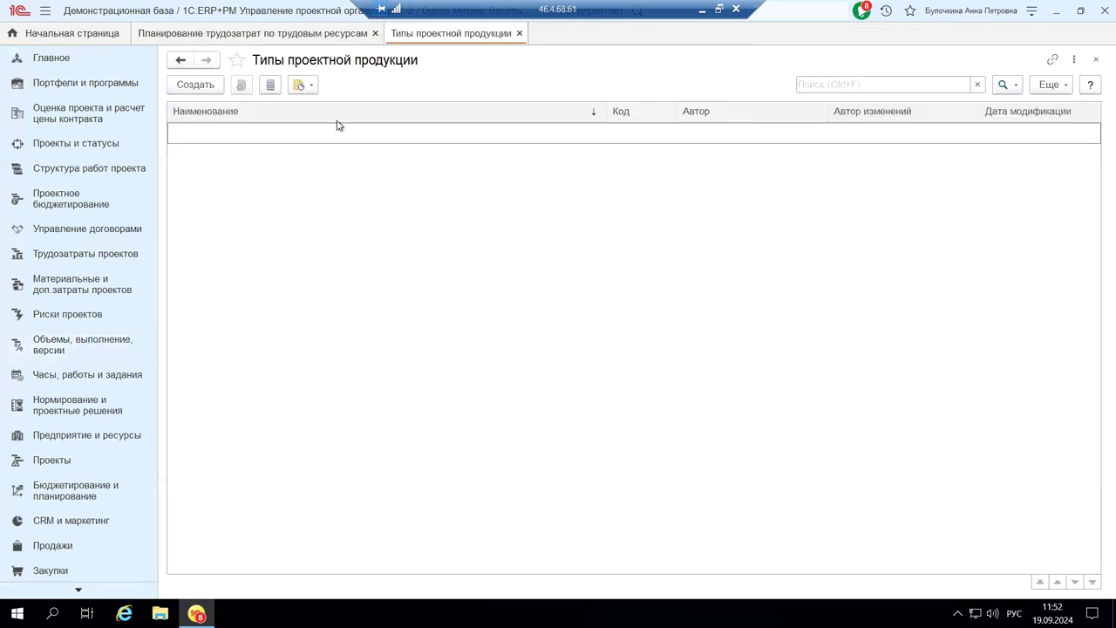
left_click(194, 84)
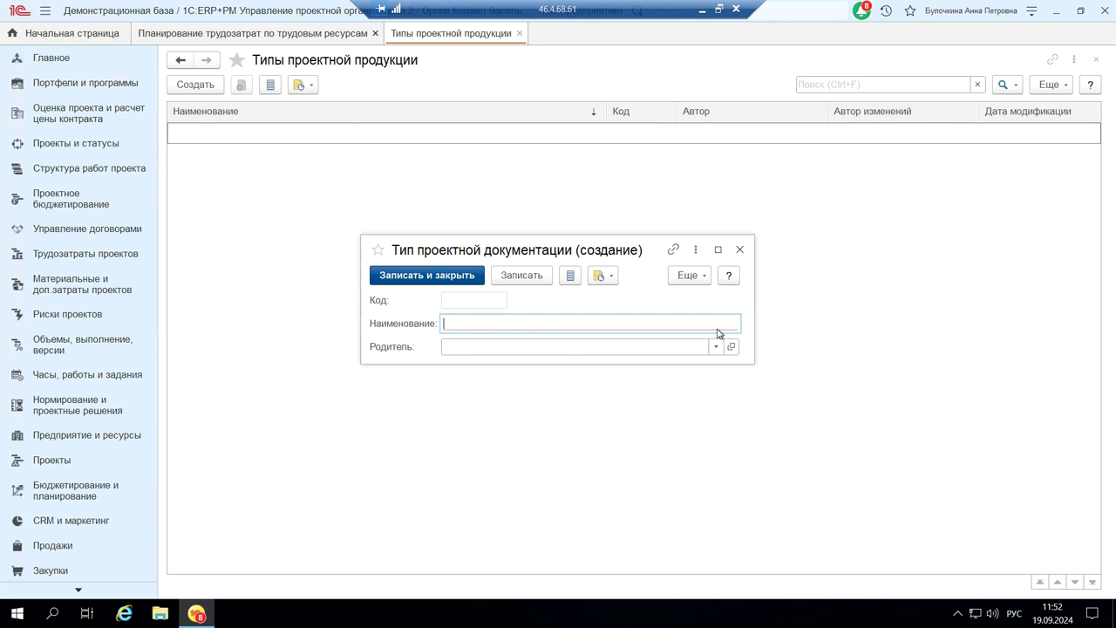
left_click(740, 250)
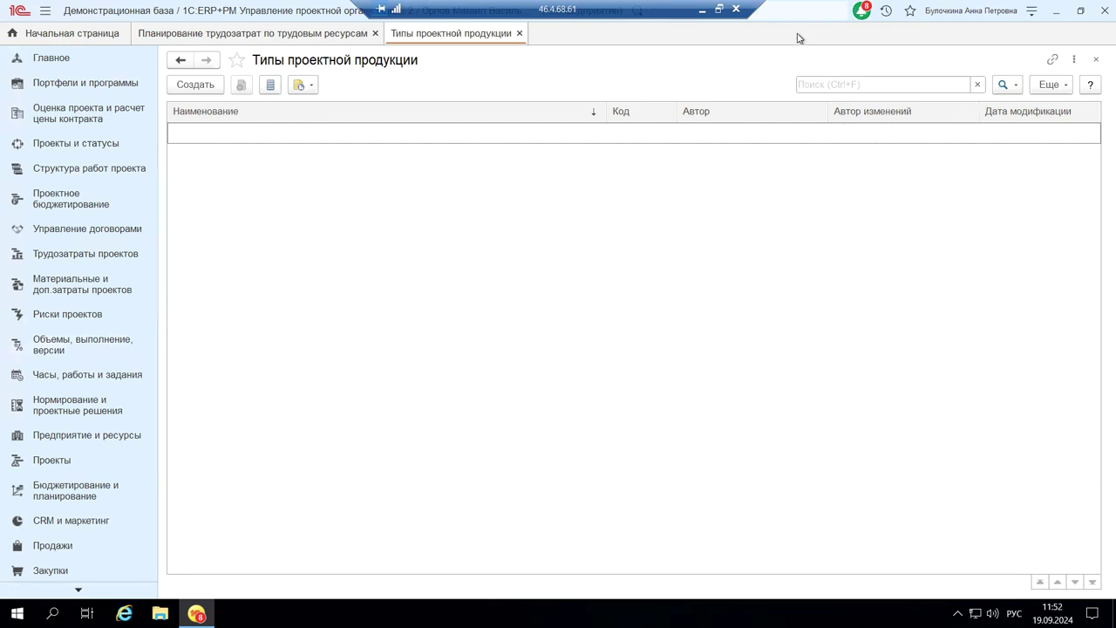
left_click(1094, 61)
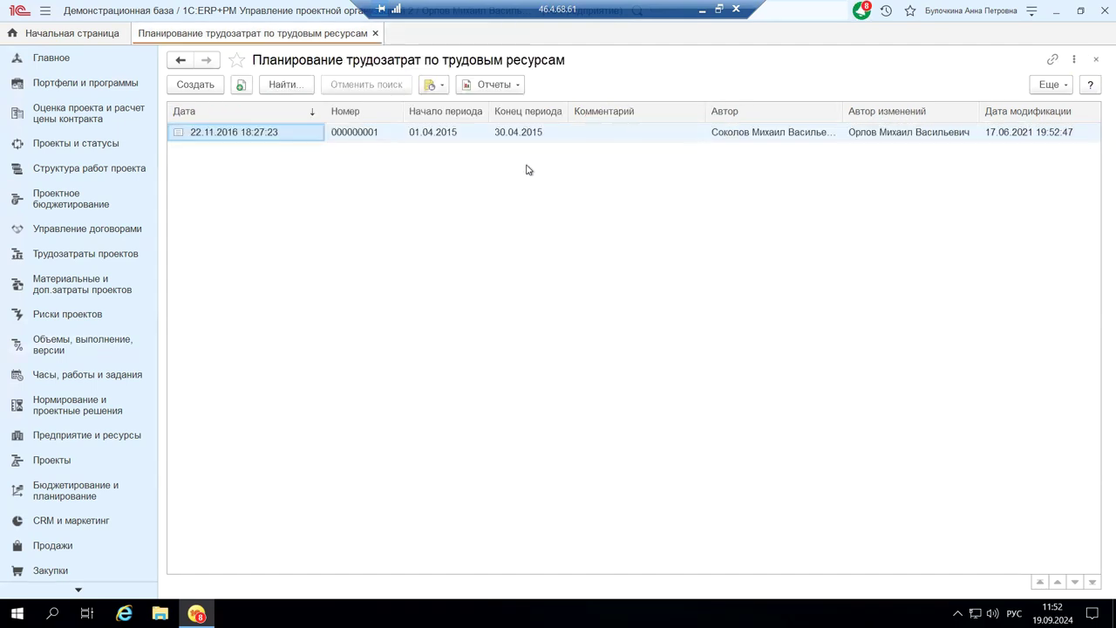
Step: View the Поручения для исполнения list in the Часы, работы и задания section and close it
left_click(75, 381)
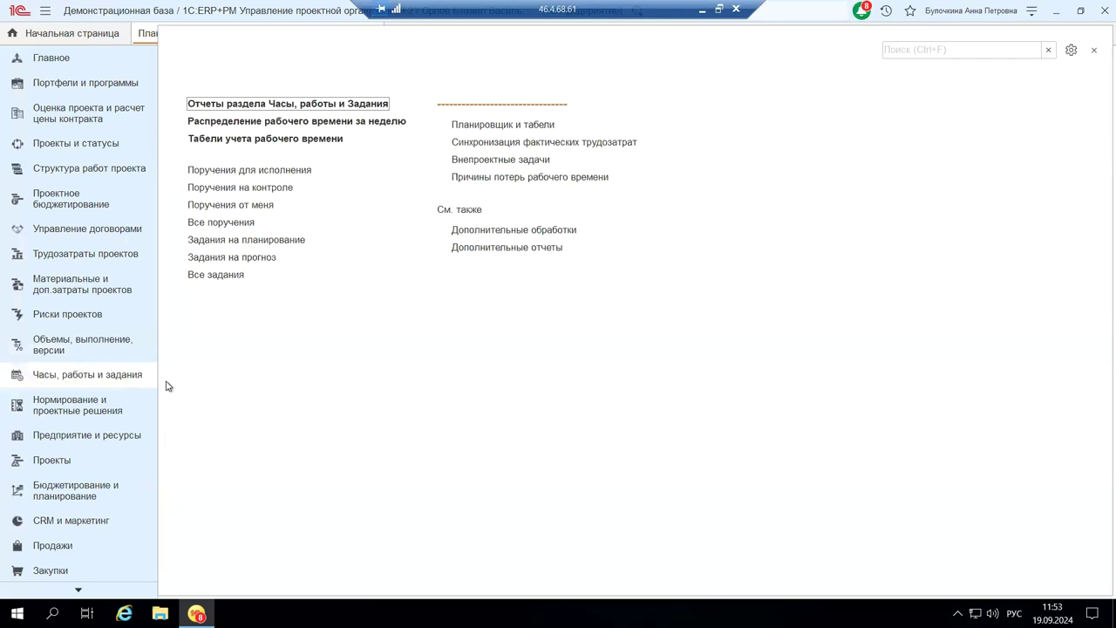
left_click(210, 169)
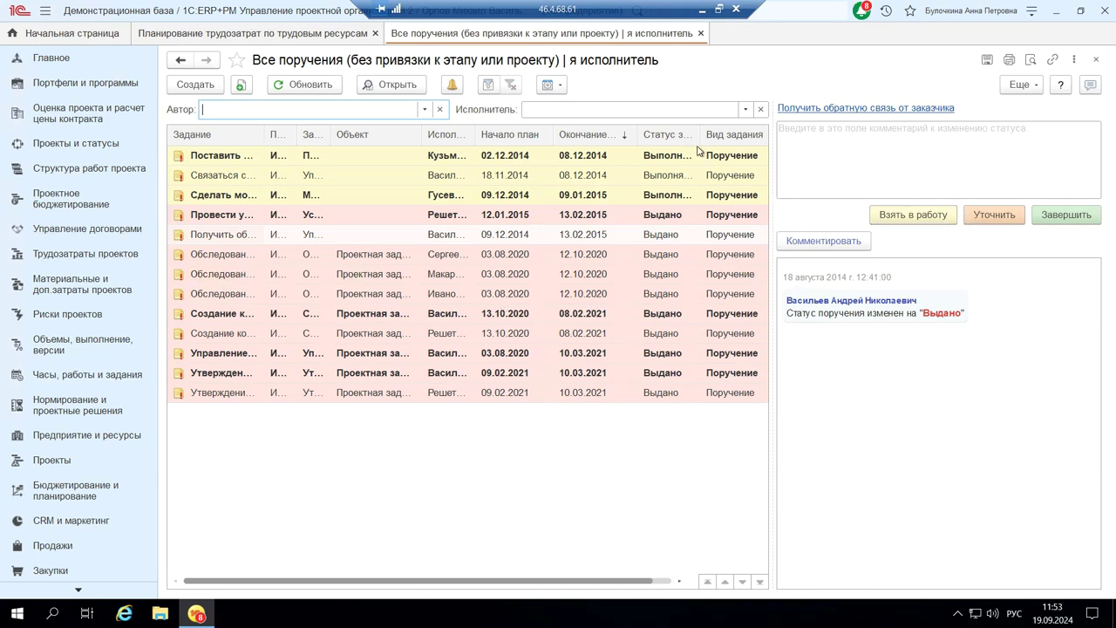
left_click(1096, 59)
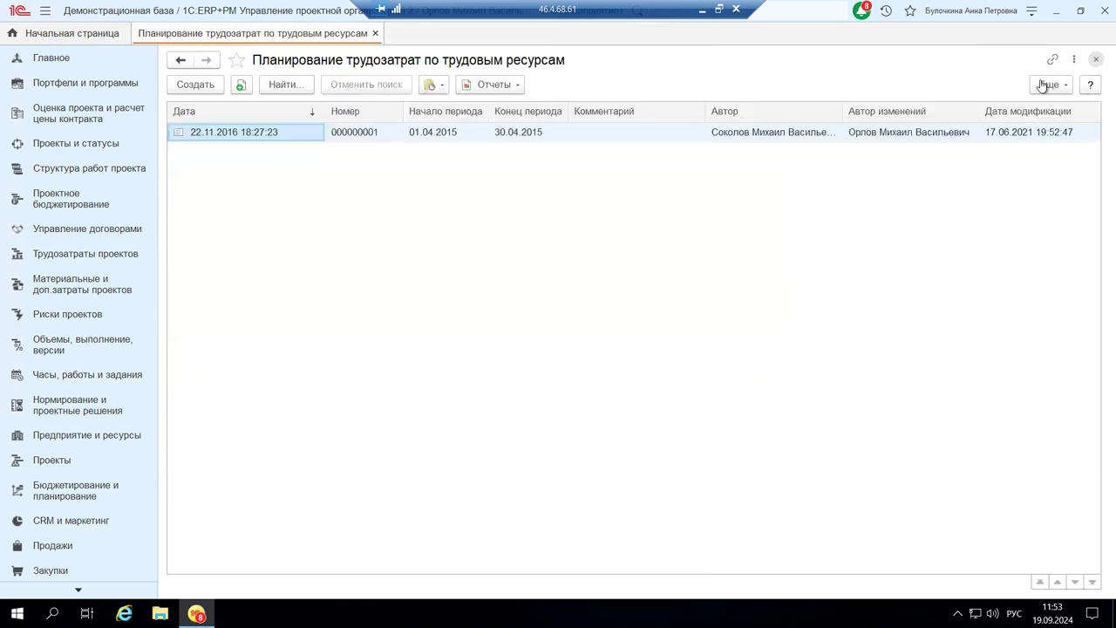
Step: Return to Типы проектной продукции, view the blank form for a new type again, and close the form and the list
left_click(91, 348)
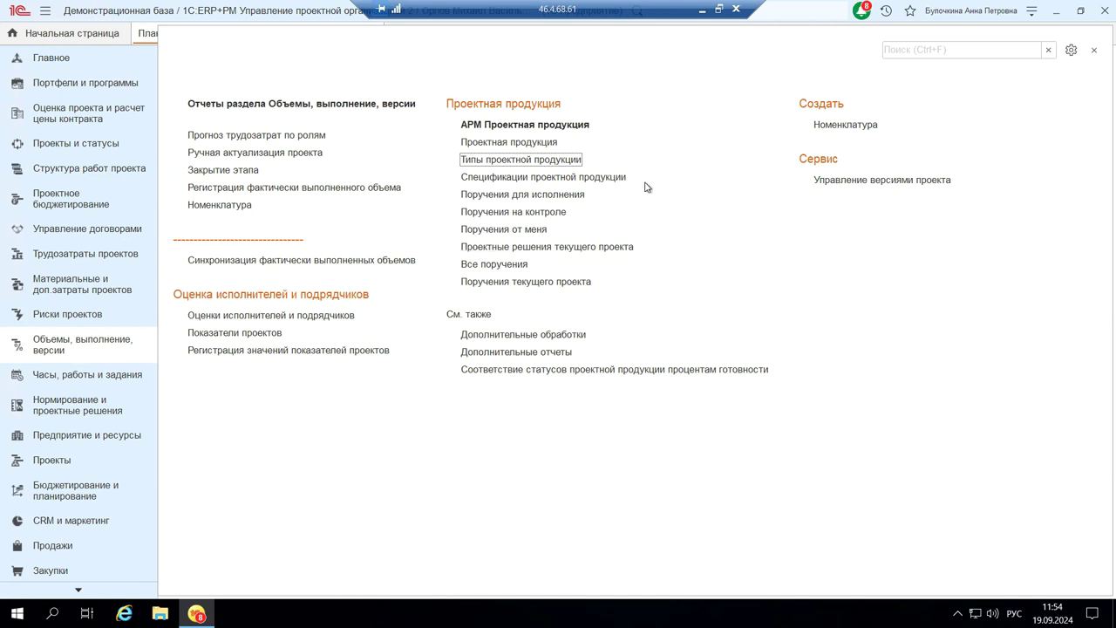
left_click(479, 162)
left_click(209, 87)
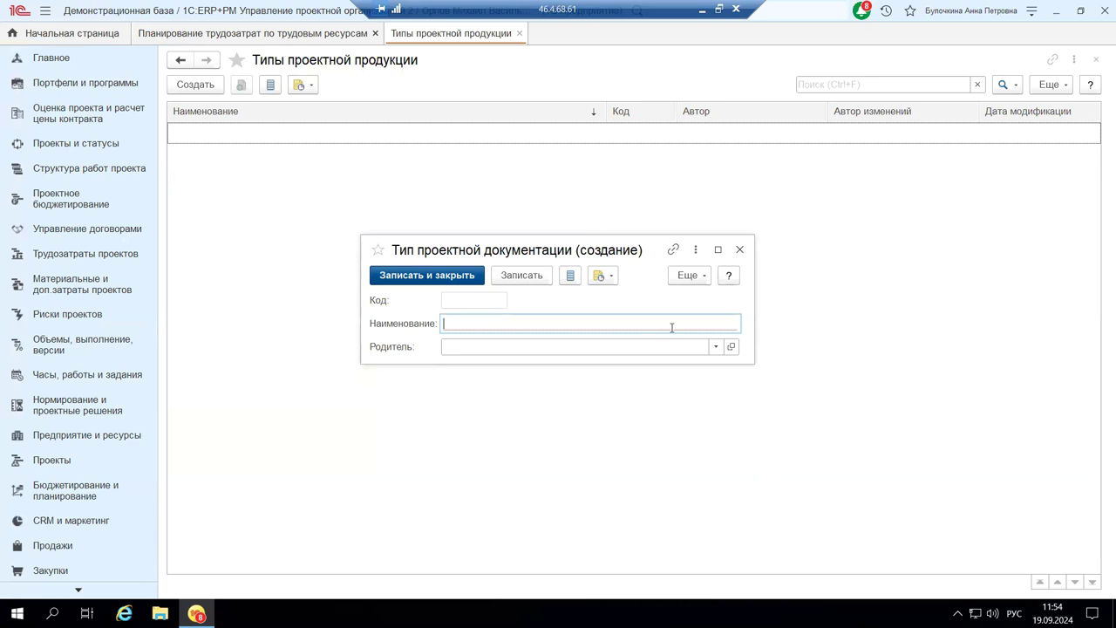
left_click(1090, 68)
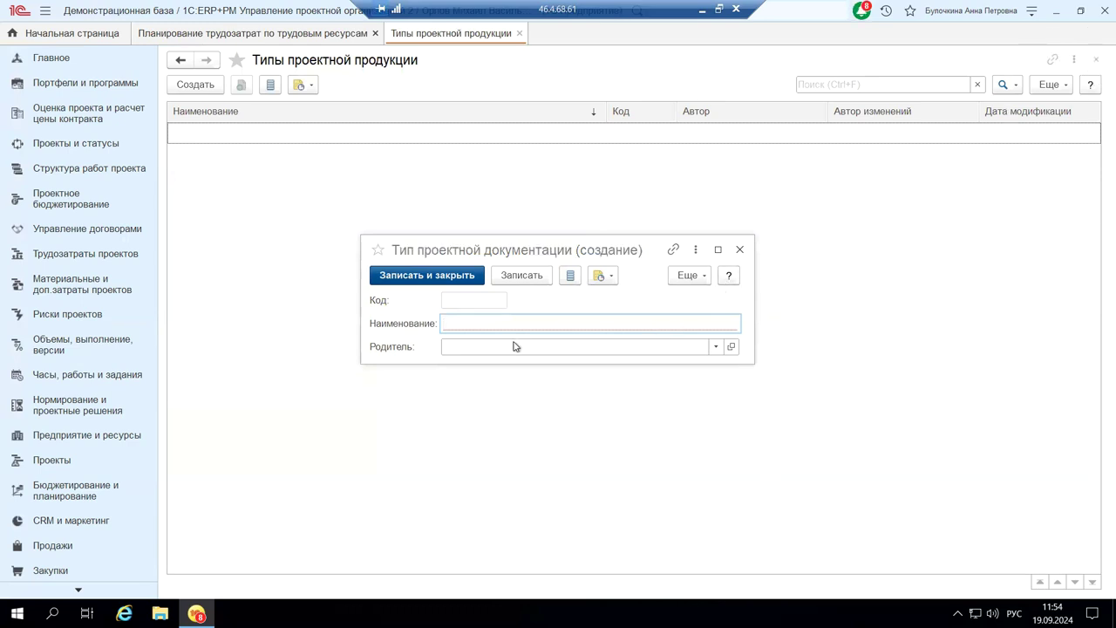
left_click(740, 250)
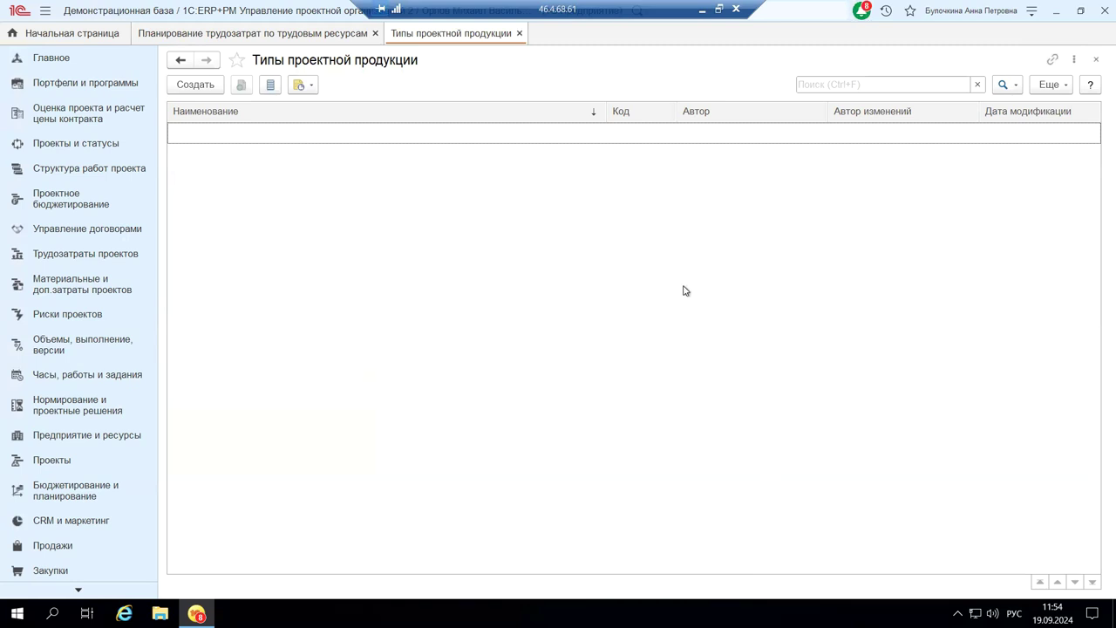
left_click(1096, 60)
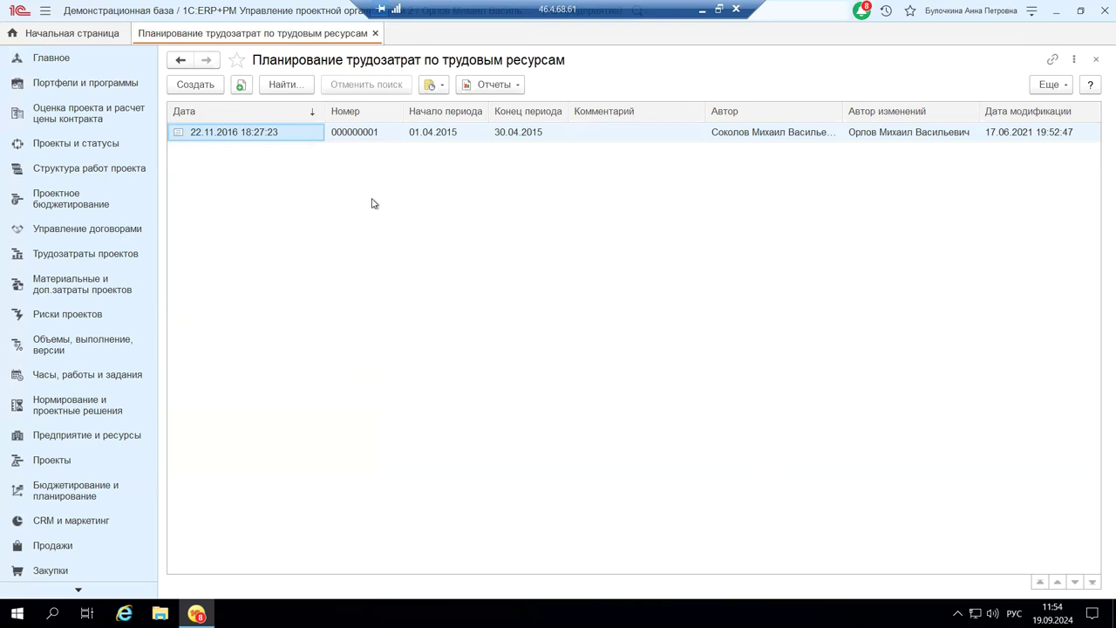
Step: Open the Внутренняя ставка cost registration for Выездная бригада from the Регистрация стоимости ресурса list in the Нормирование и проектные решения section
left_click(69, 410)
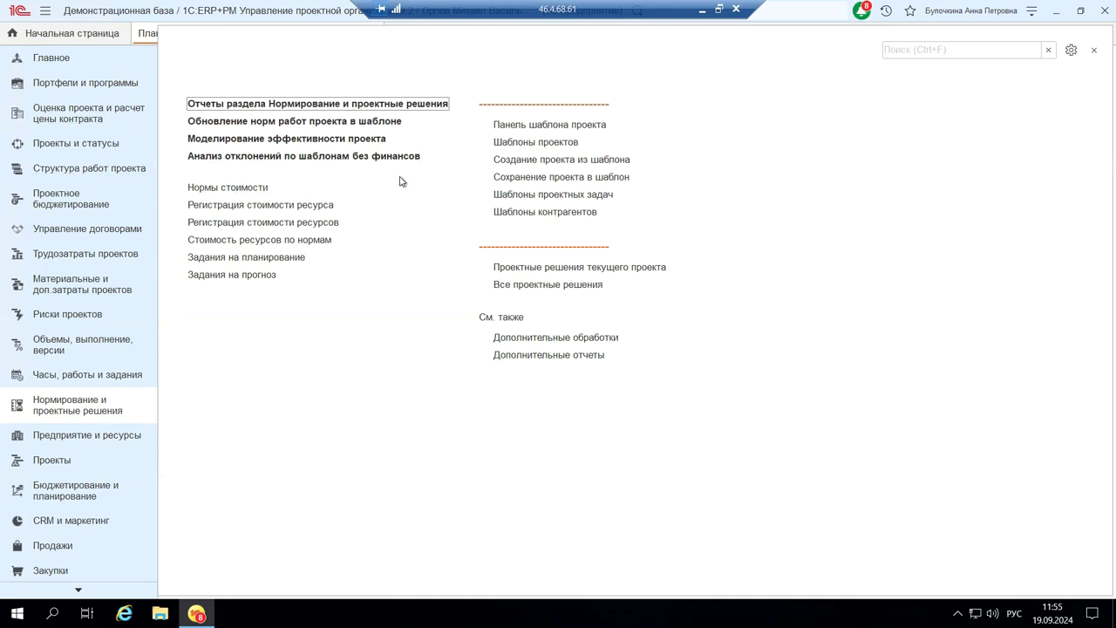
left_click(217, 208)
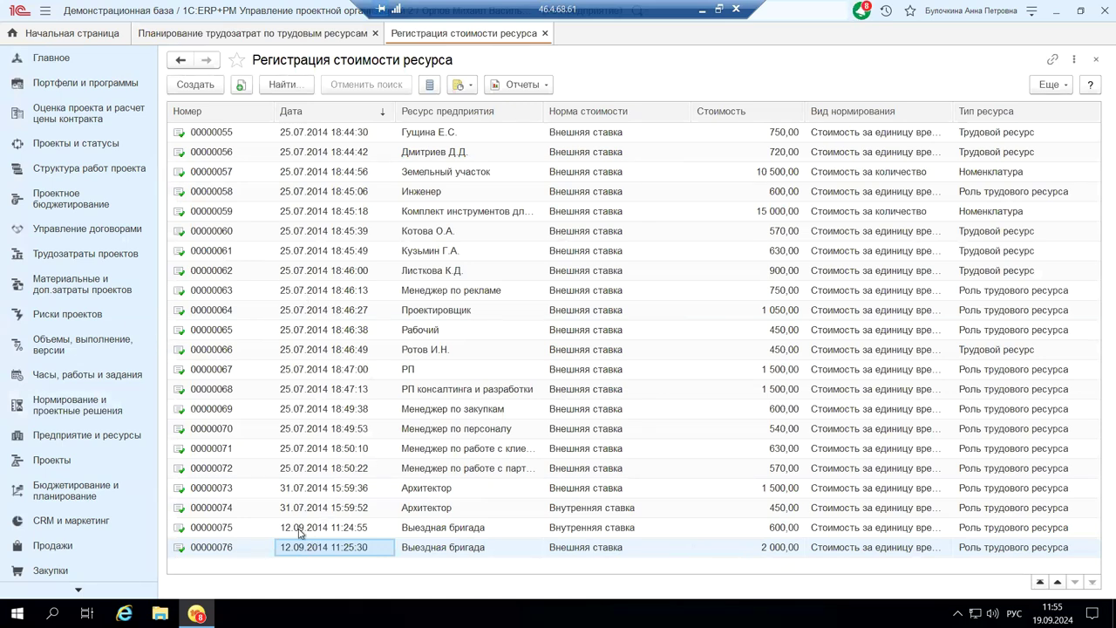
left_click(429, 533)
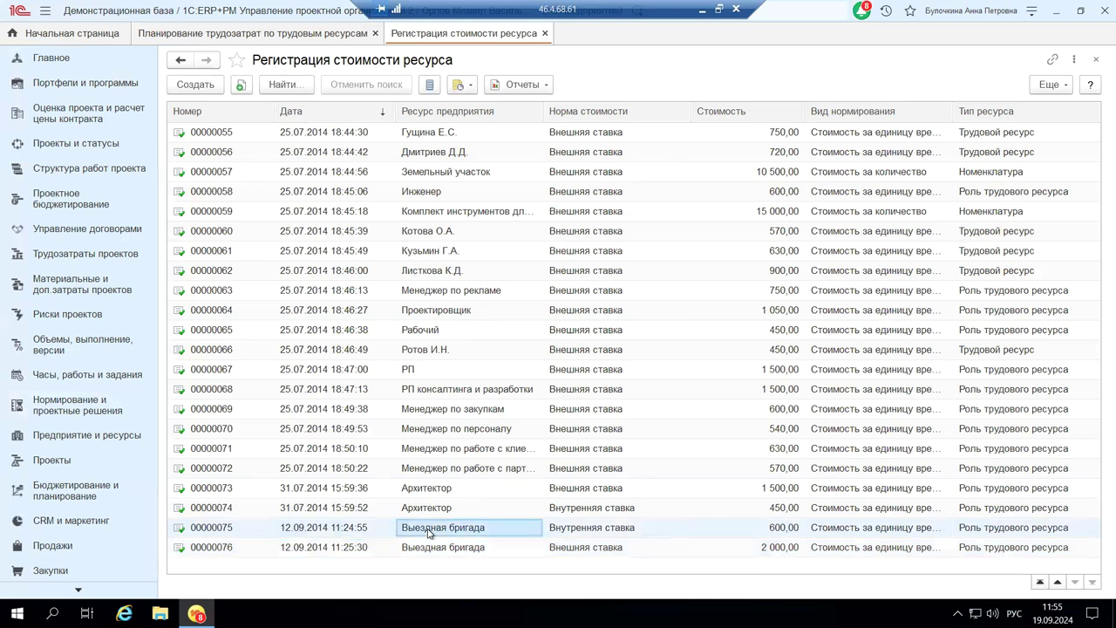
double_click(429, 533)
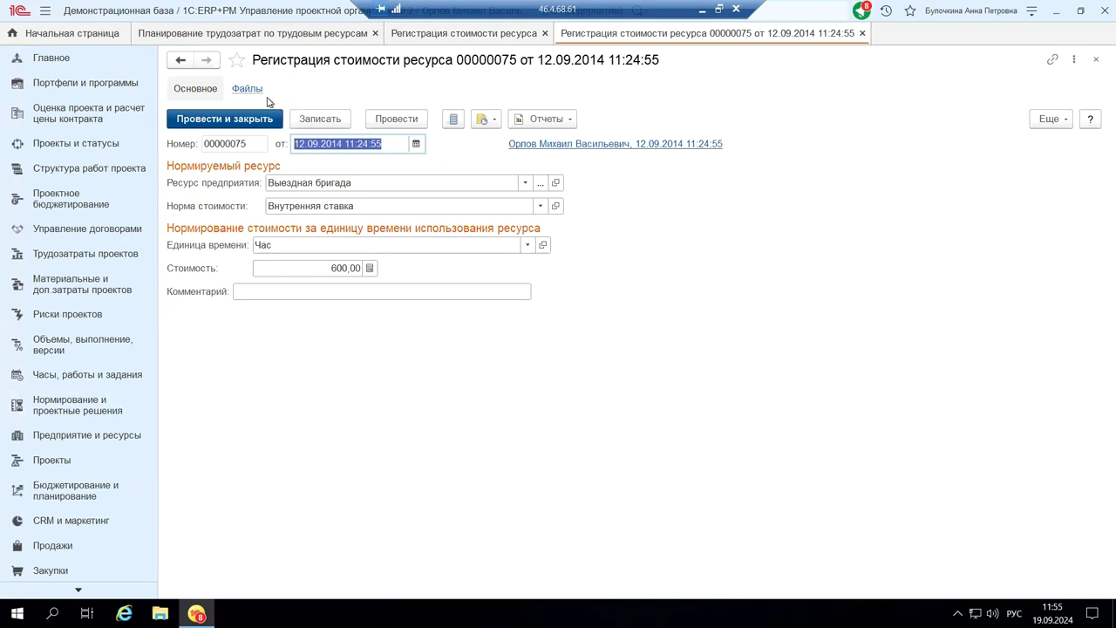
Step: View the user card of the cost registration's author, and close the card, the document and the Регистрация стоимости ресурса list
left_click(541, 144)
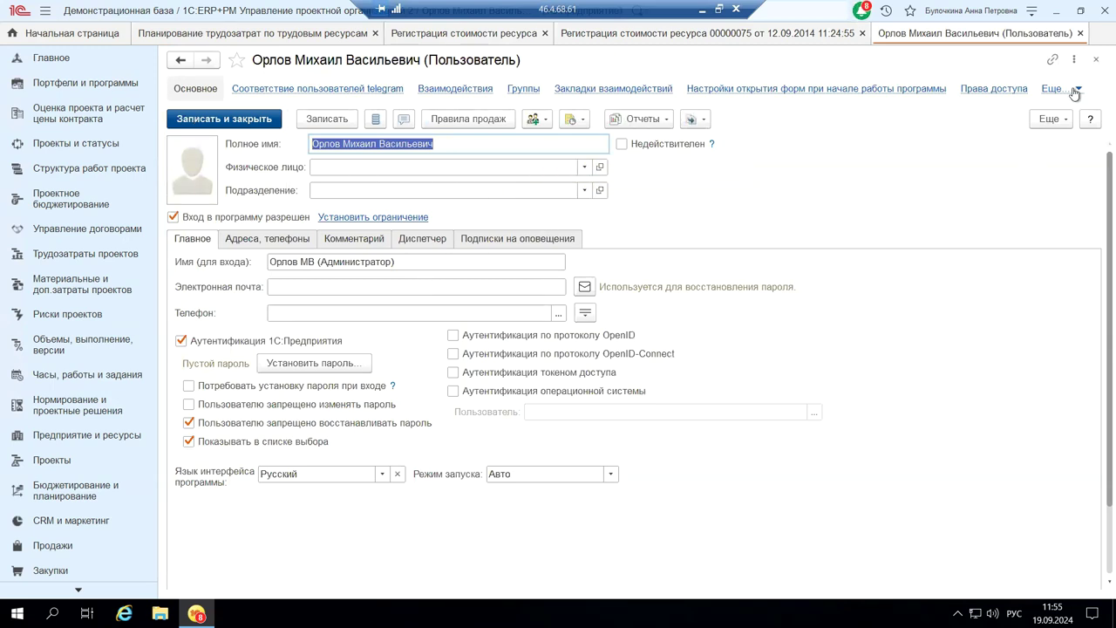
left_click(1096, 60)
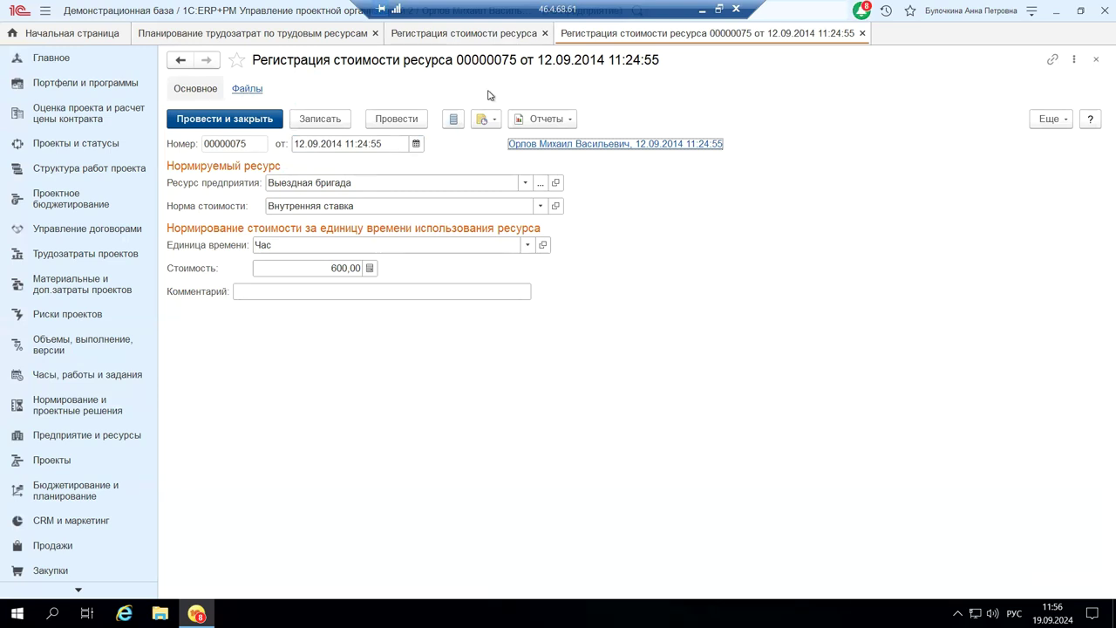
left_click(862, 33)
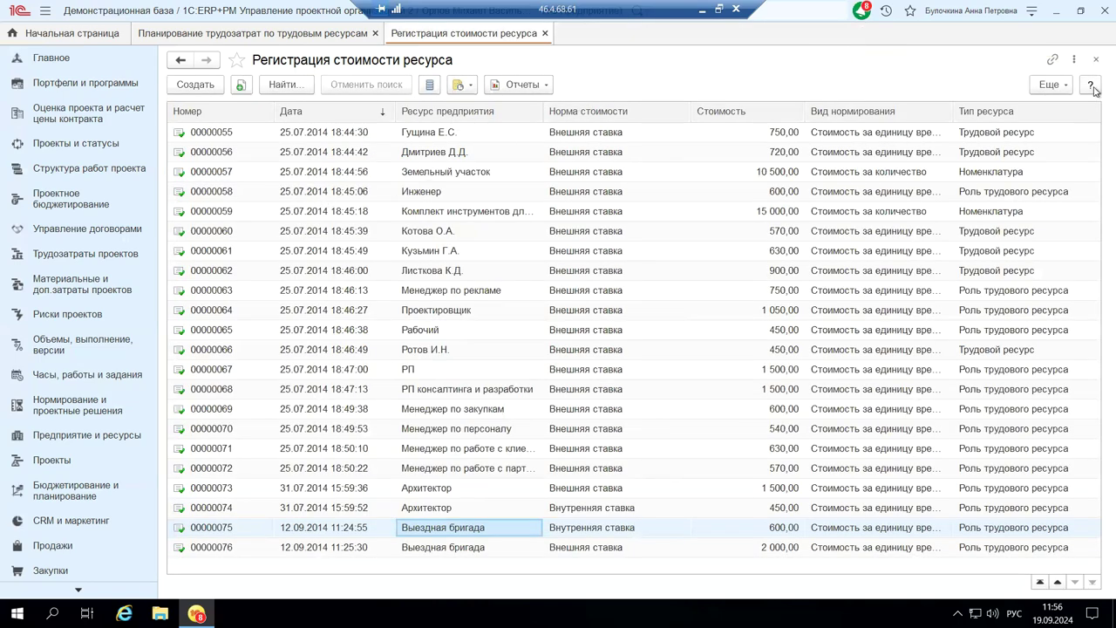
left_click(1096, 59)
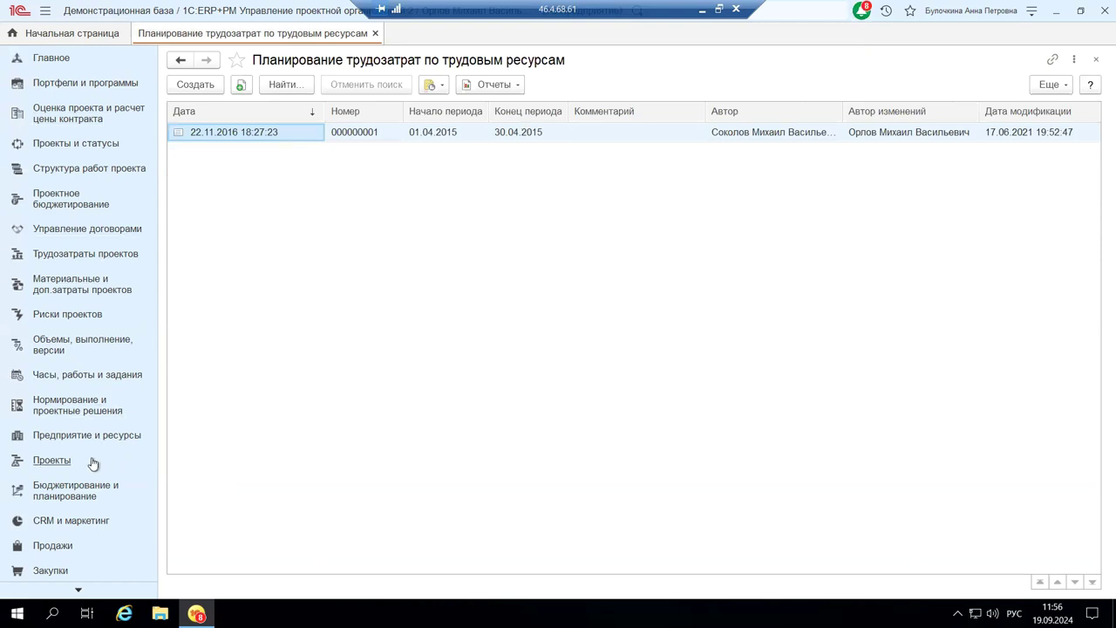
Step: View the Организации list in the Предприятие и ресурсы section and close it
left_click(51, 436)
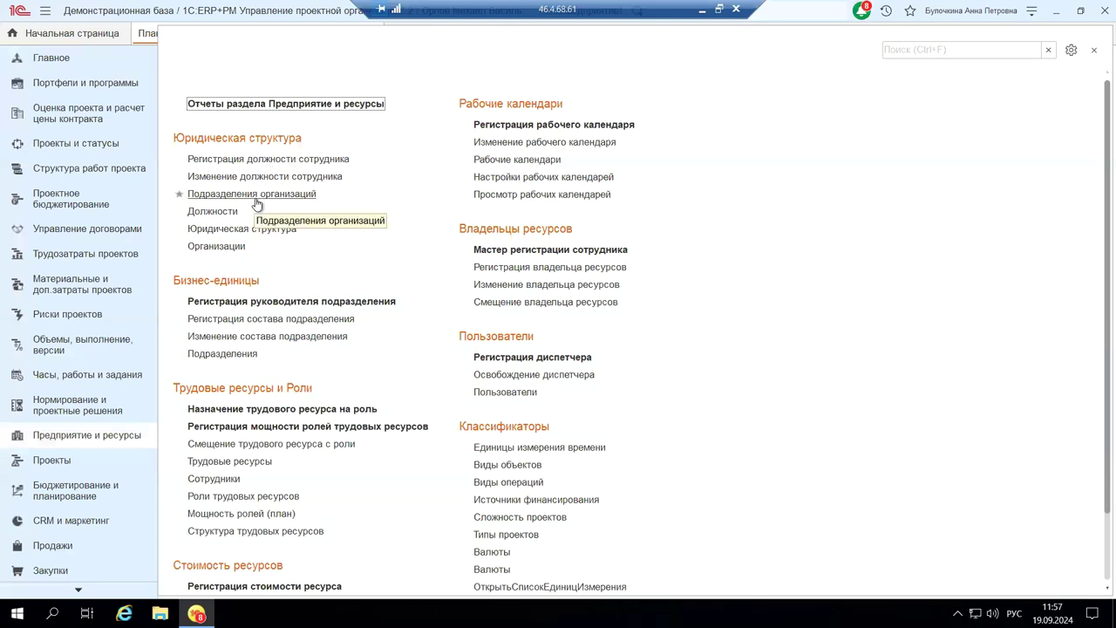
left_click(234, 250)
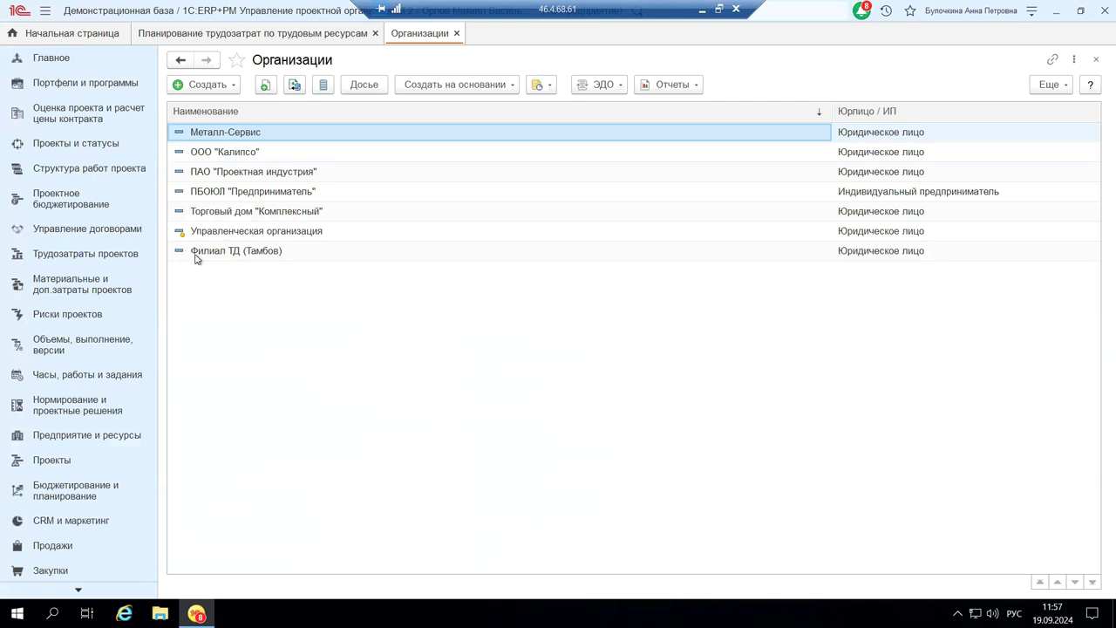
left_click(1097, 62)
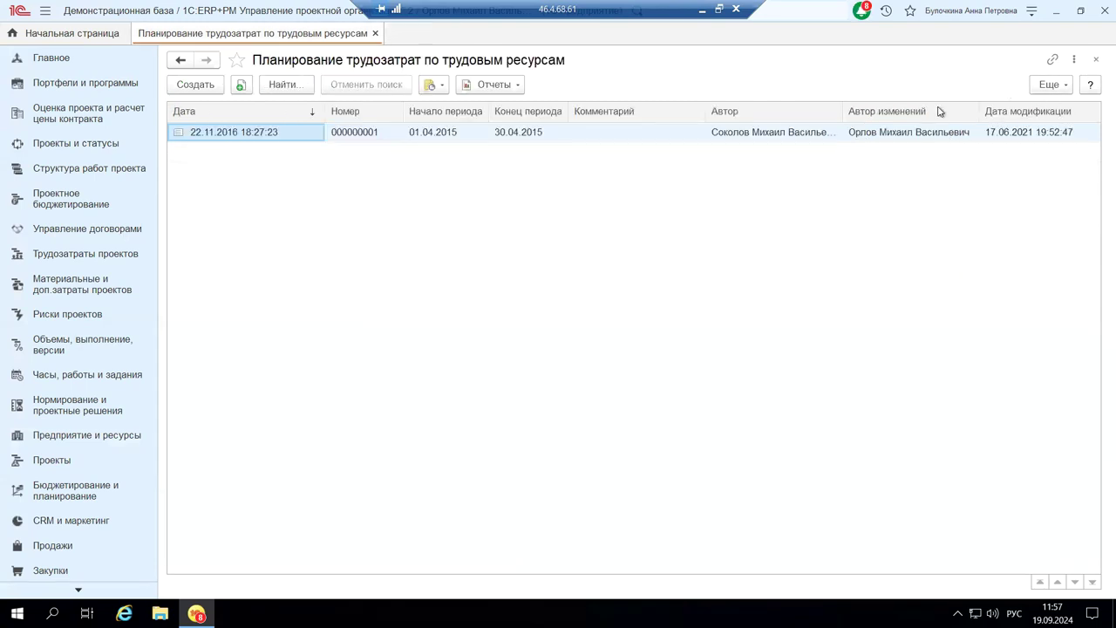
Step: Look through the Назначение трудового ресурса на роль list, view the role assigned in document 00000023, and close that document
left_click(56, 438)
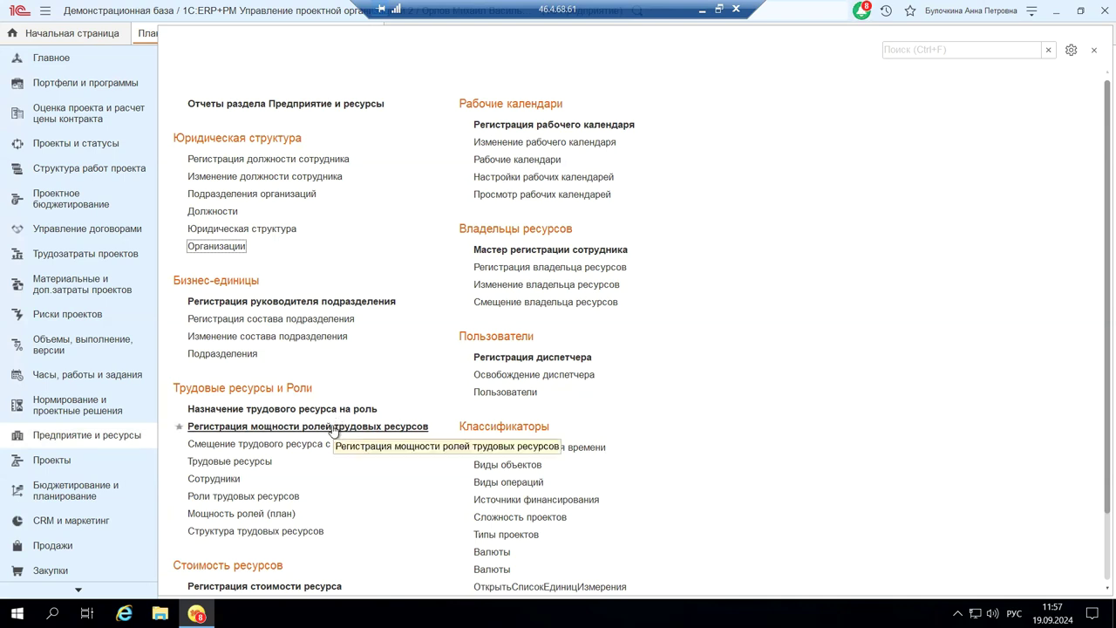
left_click(261, 412)
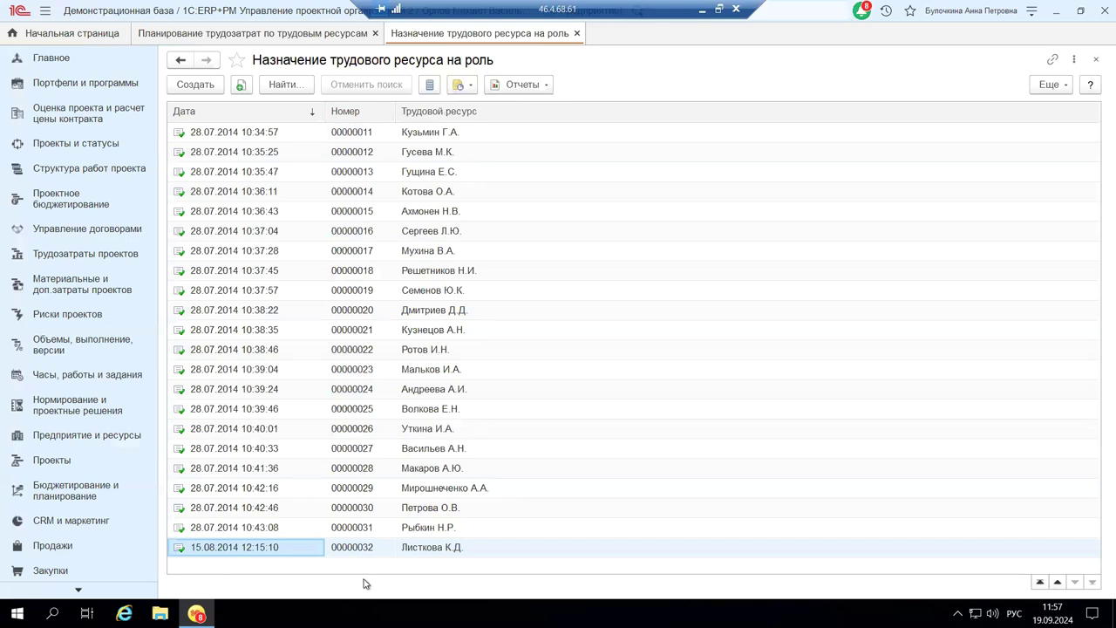
scroll(404, 327, "up", 1)
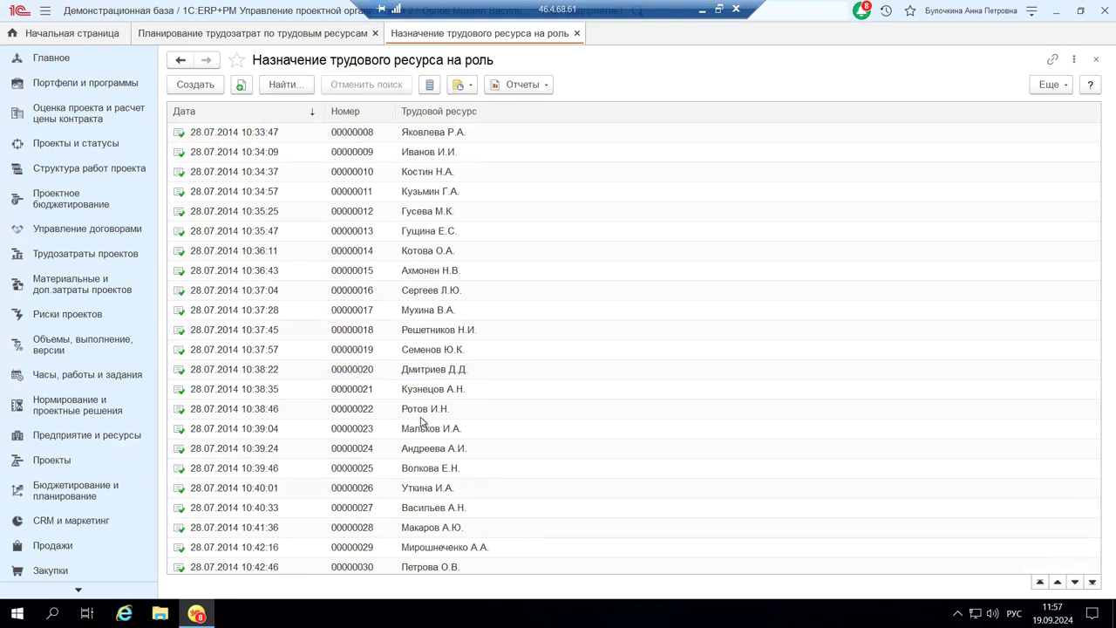
scroll(422, 422, "down", 1)
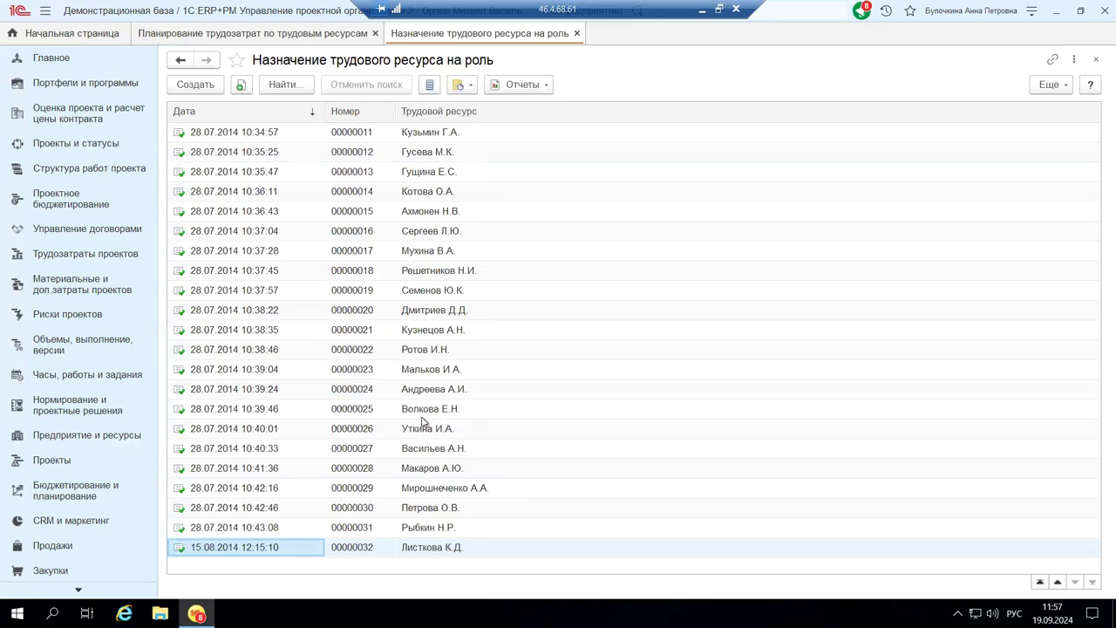
double_click(422, 368)
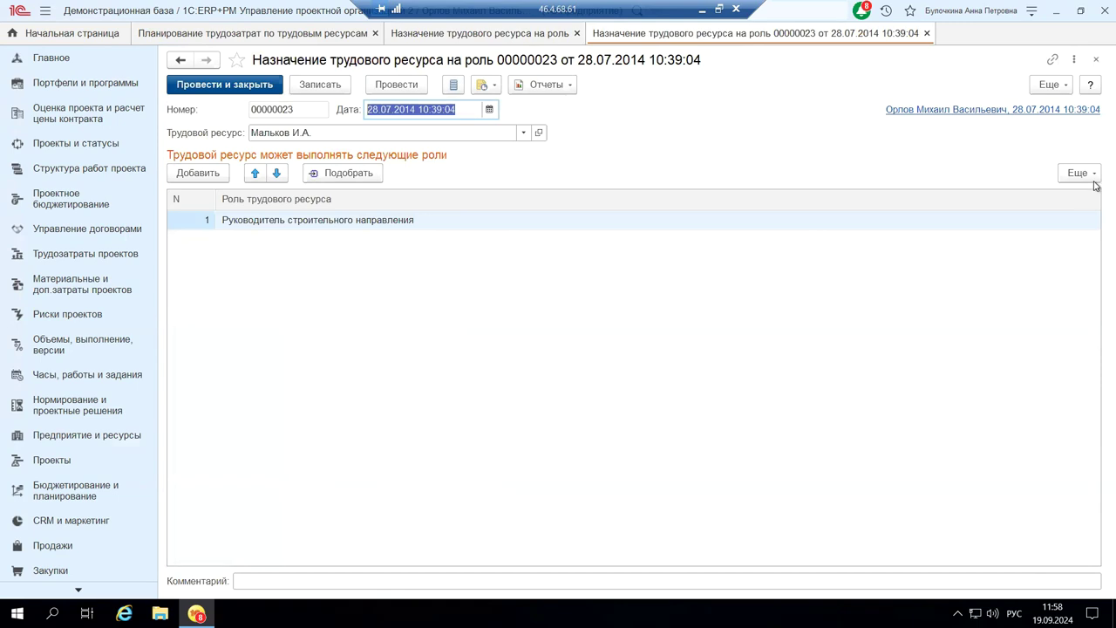
left_click(1096, 59)
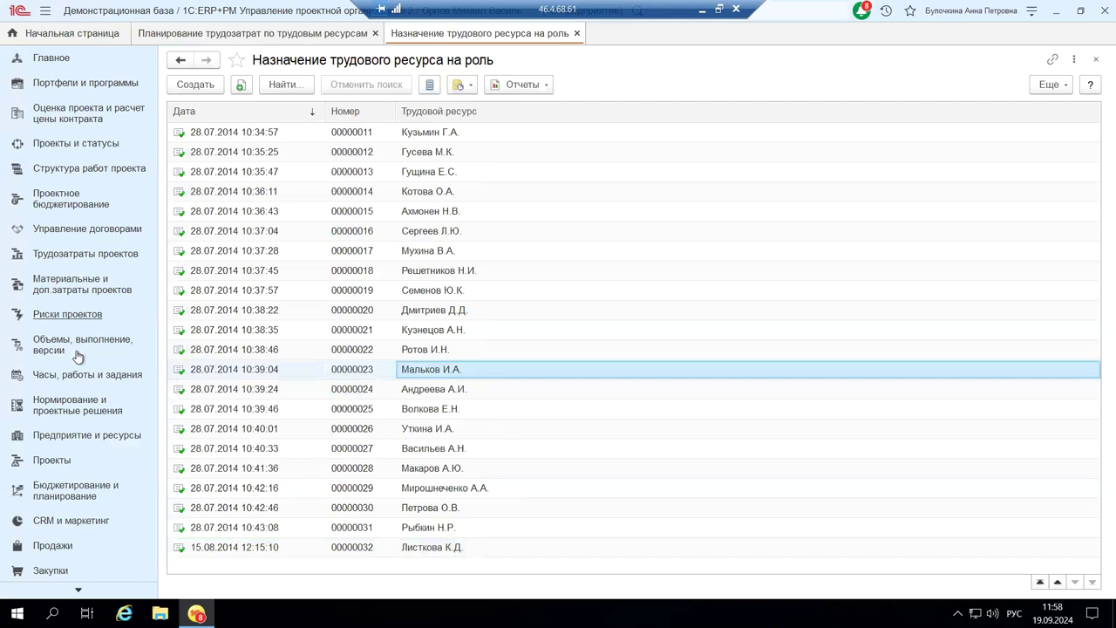
Step: View the commands of the Производство section and open the Проекты list from the Портфели и программы group of the Проекты section
scroll(78, 358, "down", 3)
scroll(78, 357, "down", 3)
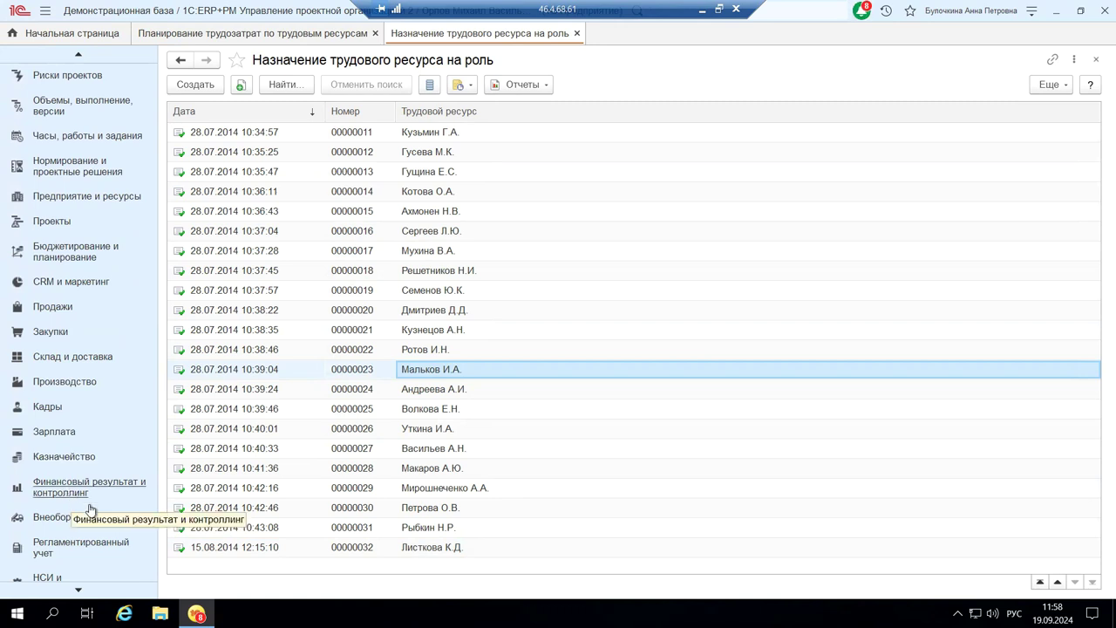
left_click(82, 386)
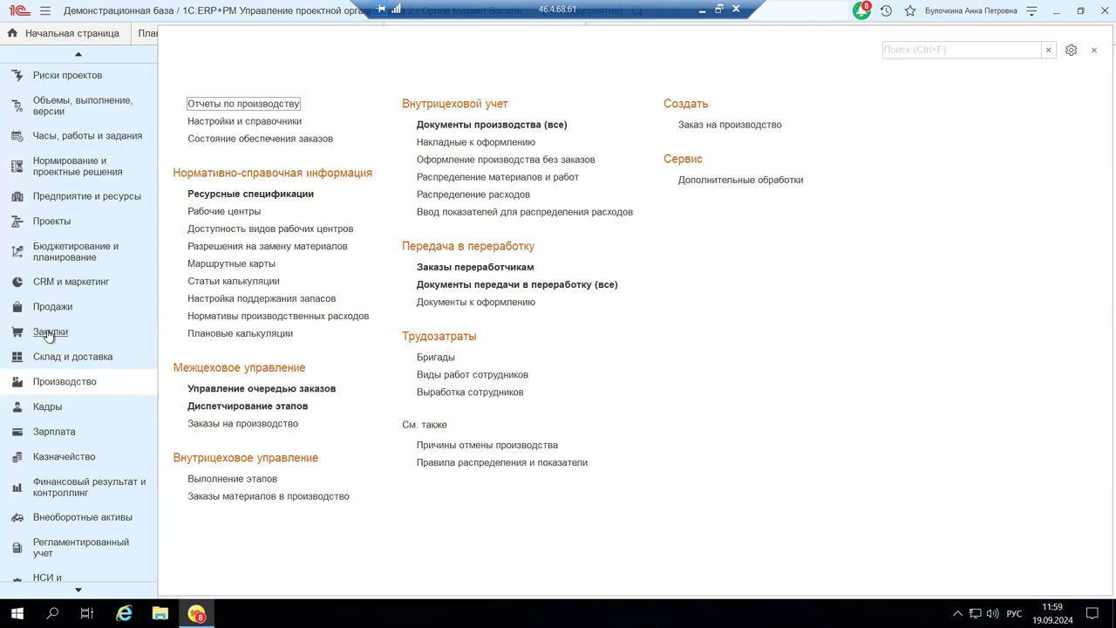
left_click(50, 223)
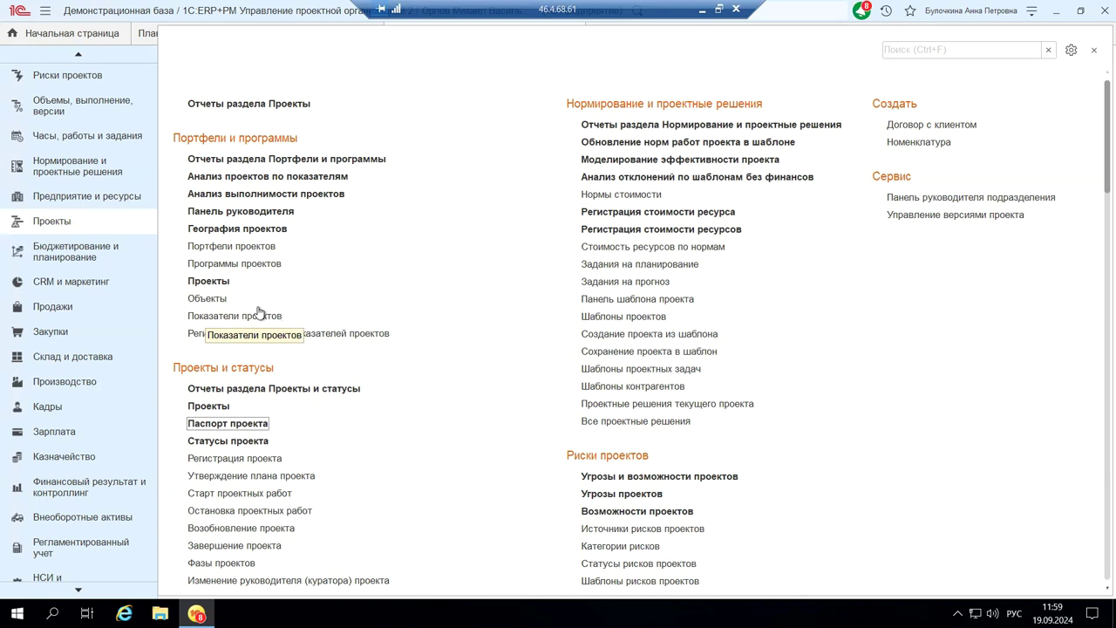
left_click(209, 283)
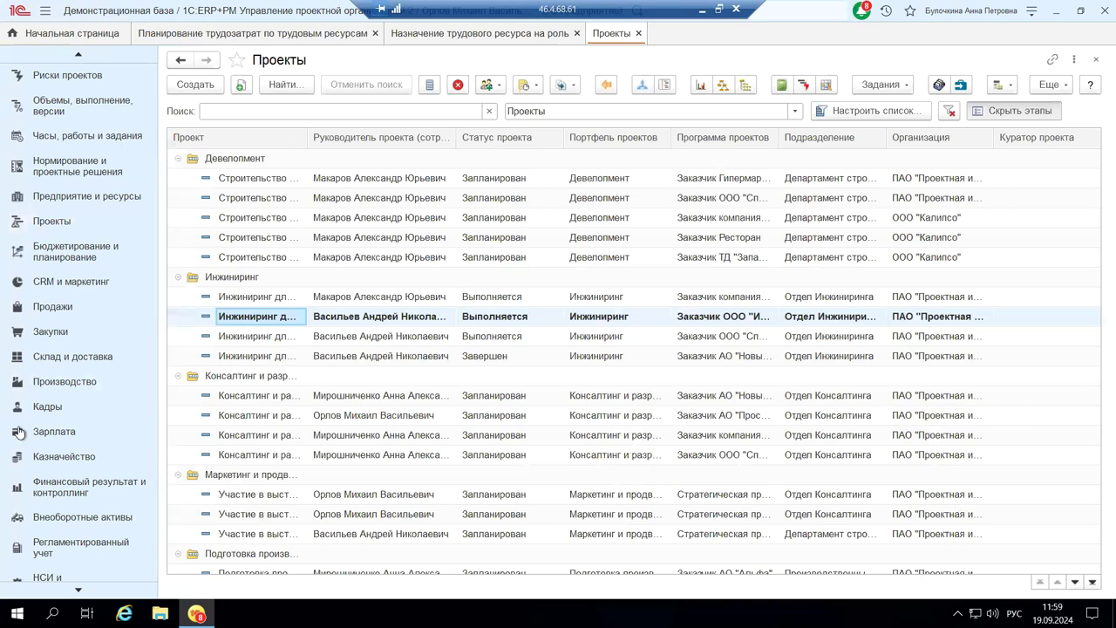
Step: Return to the start page and open the Панель руководителя from the Портфели и программы group of the Проекты section
scroll(6, 430, "up", 7)
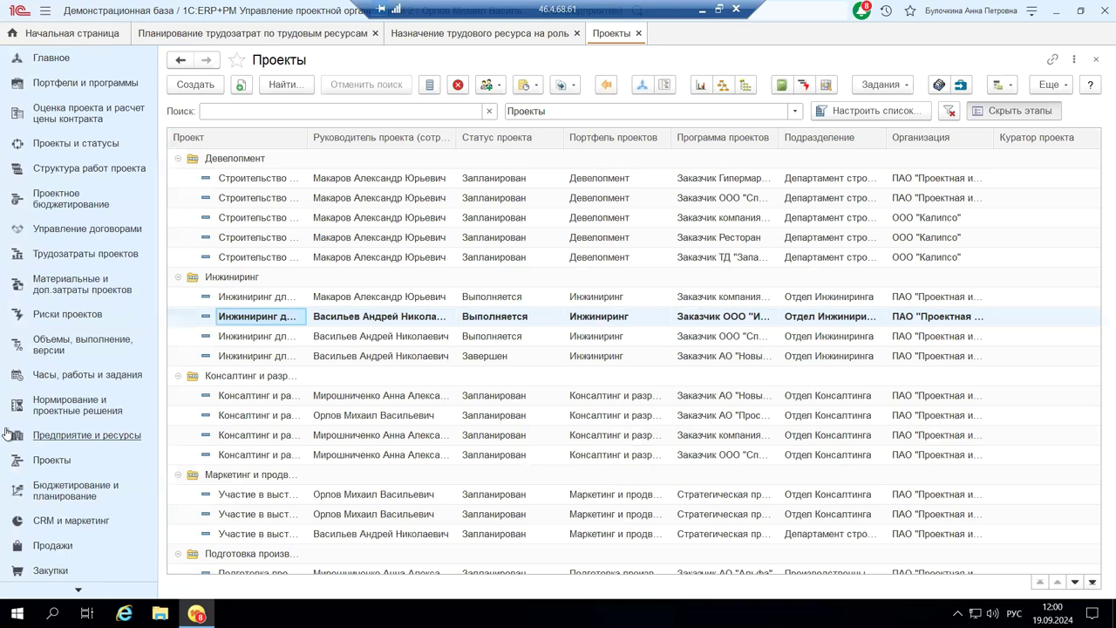
left_click(23, 33)
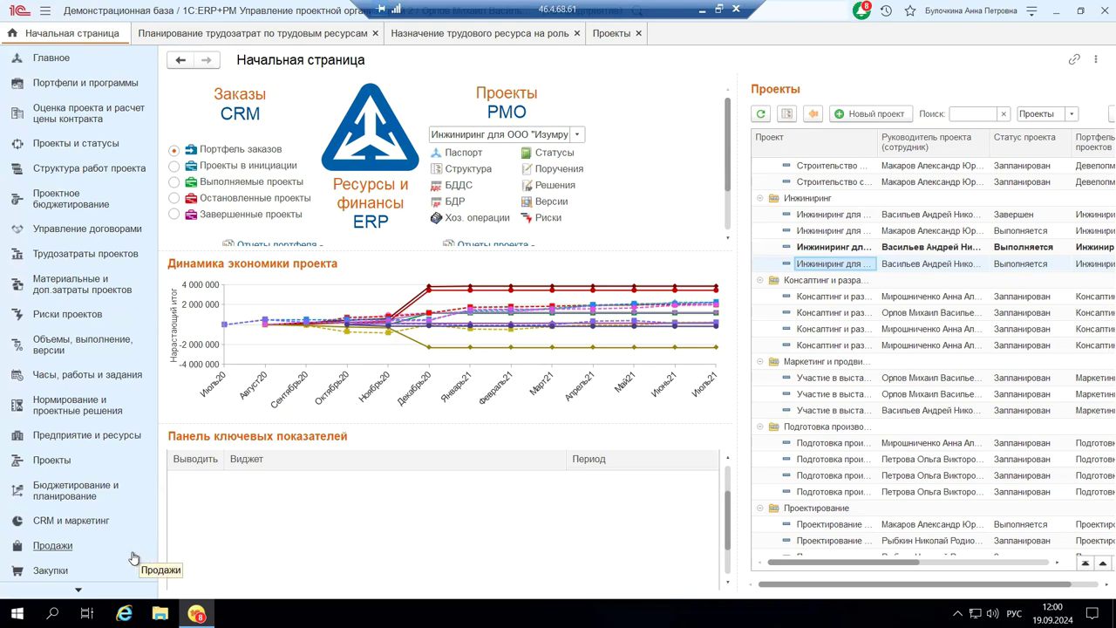
left_click(61, 468)
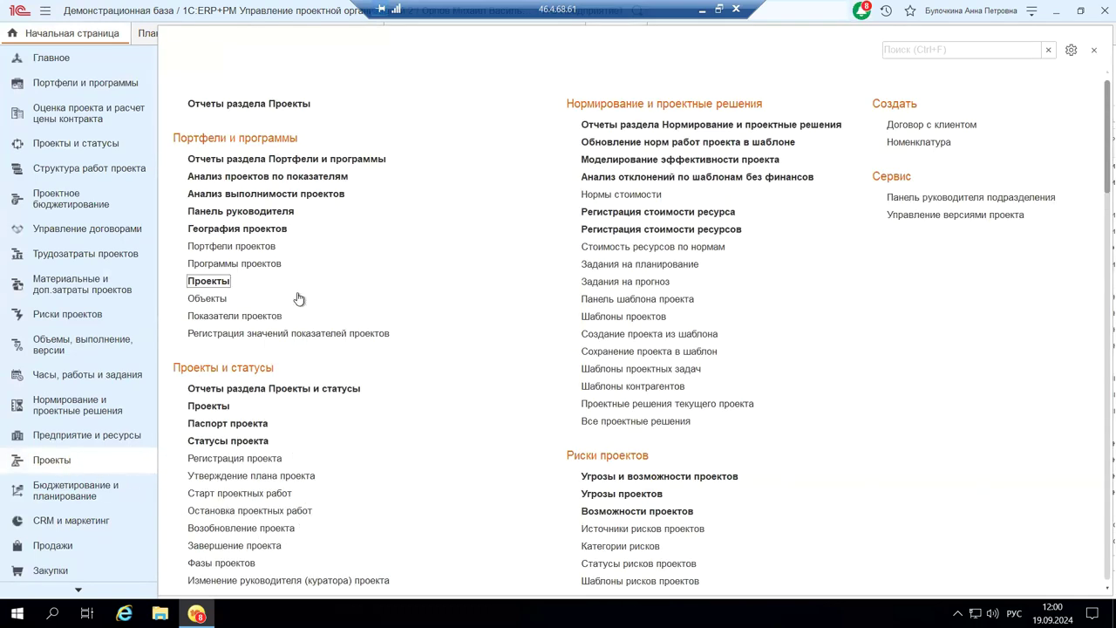
left_click(273, 212)
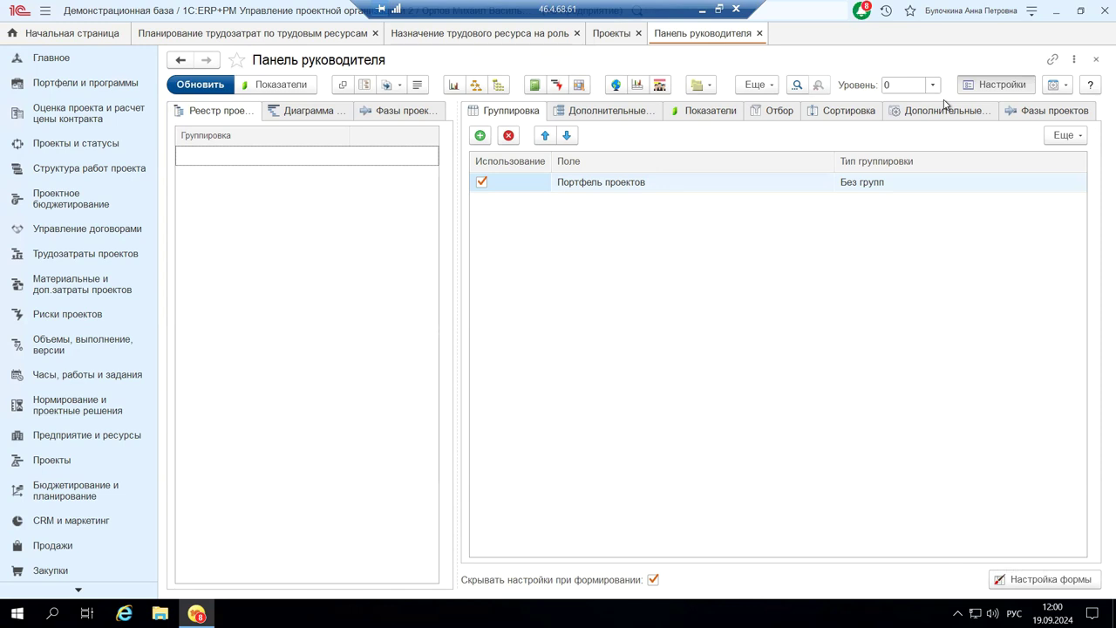
Step: View the Статусы проекта list for the project Инжиниринг для ООО "Изумруд", and close it and the Панель руководителя
left_click(38, 467)
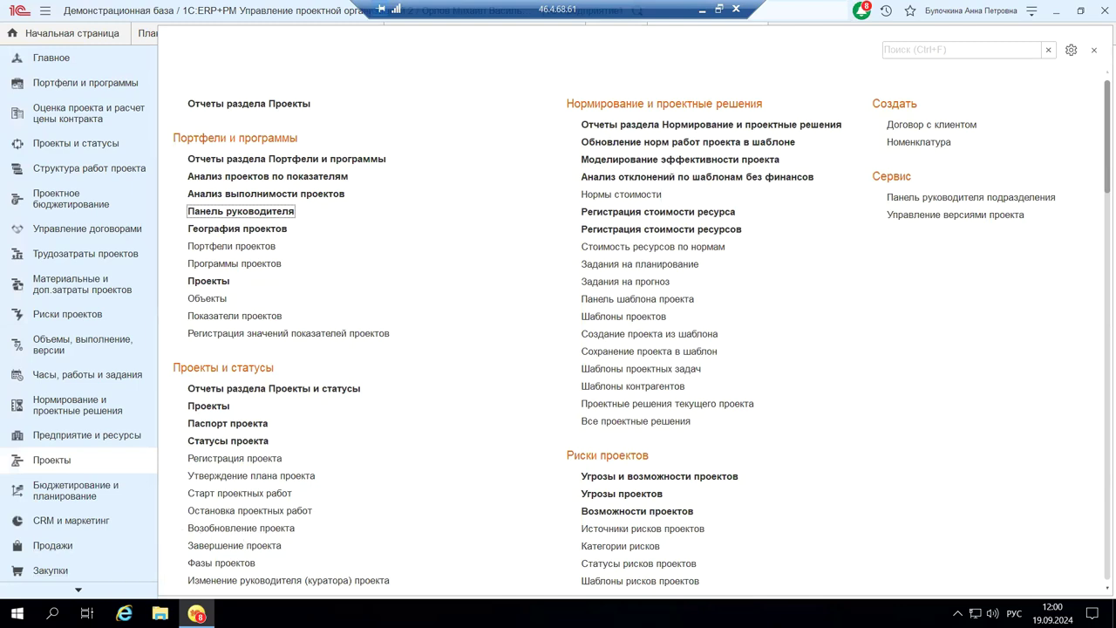
scroll(534, 96, "down", 3)
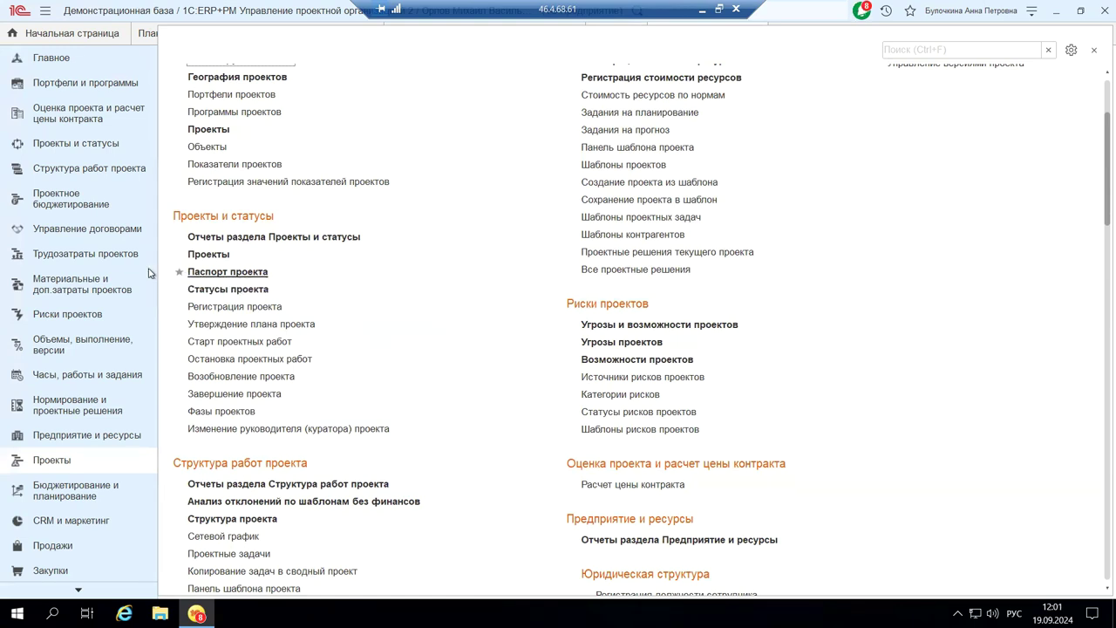
left_click(213, 289)
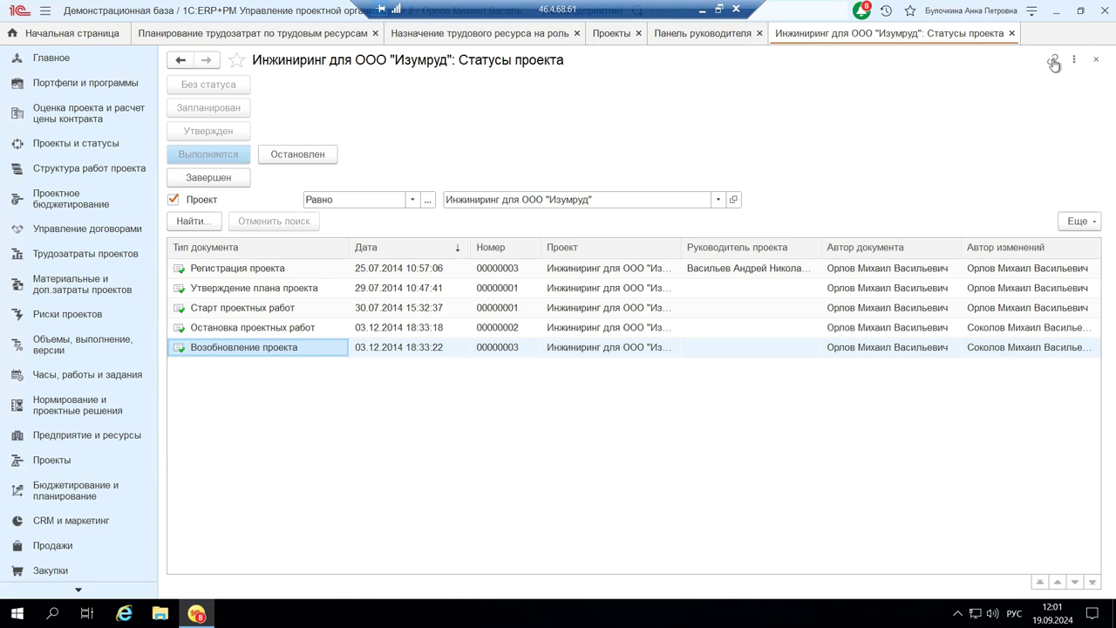
left_click(1096, 60)
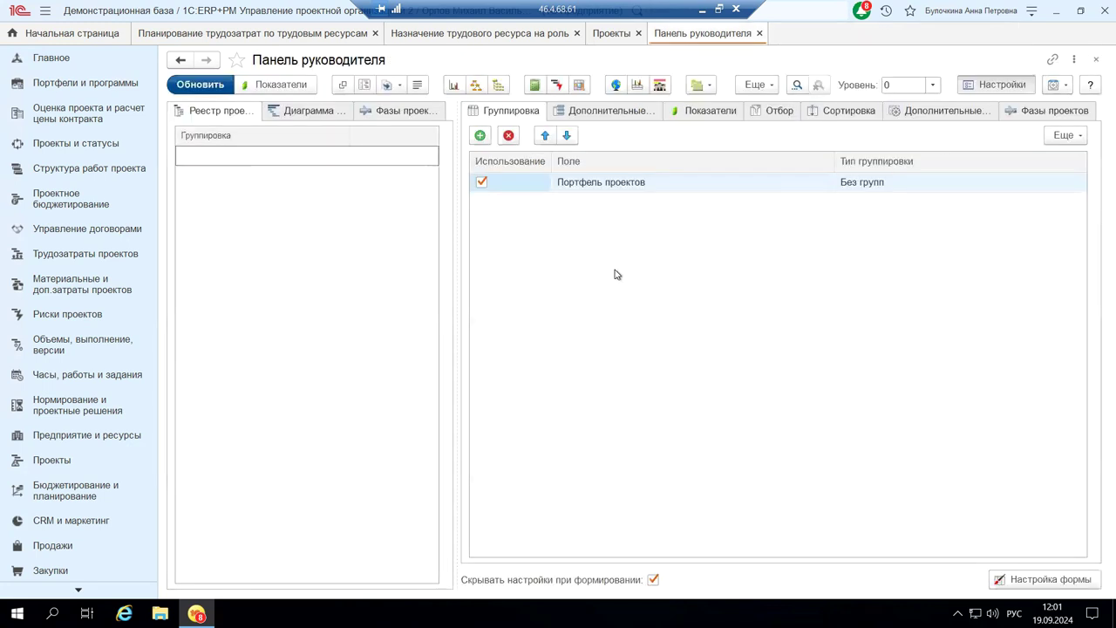
left_click(1096, 59)
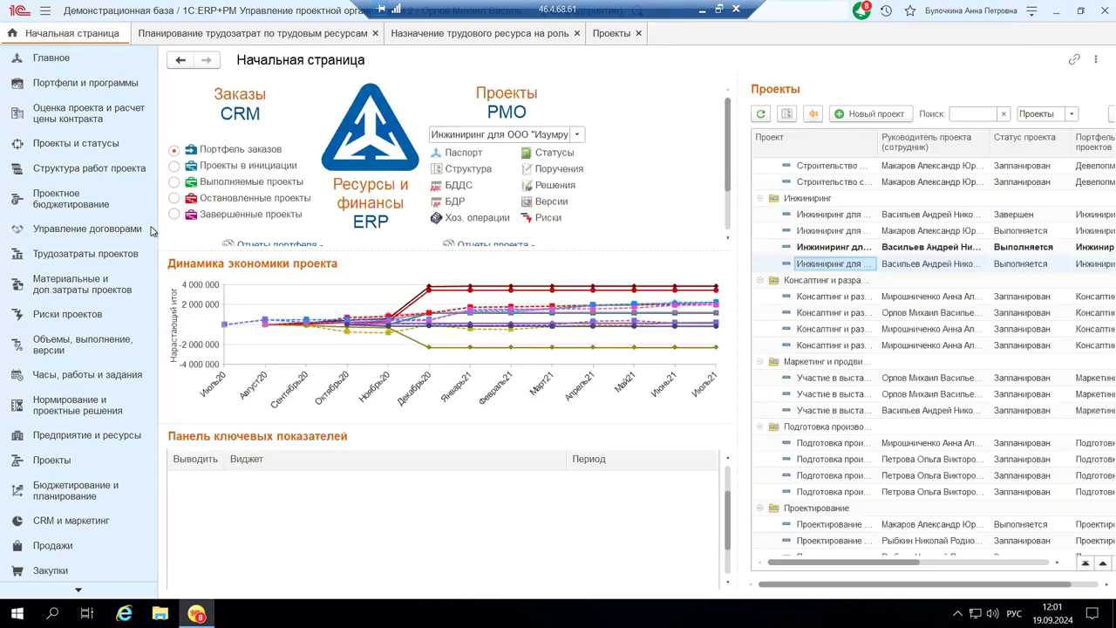
Step: View the Паспорт проекта of Инжиниринг для ООО "Изумруд" from the Проекты section and close it
left_click(53, 462)
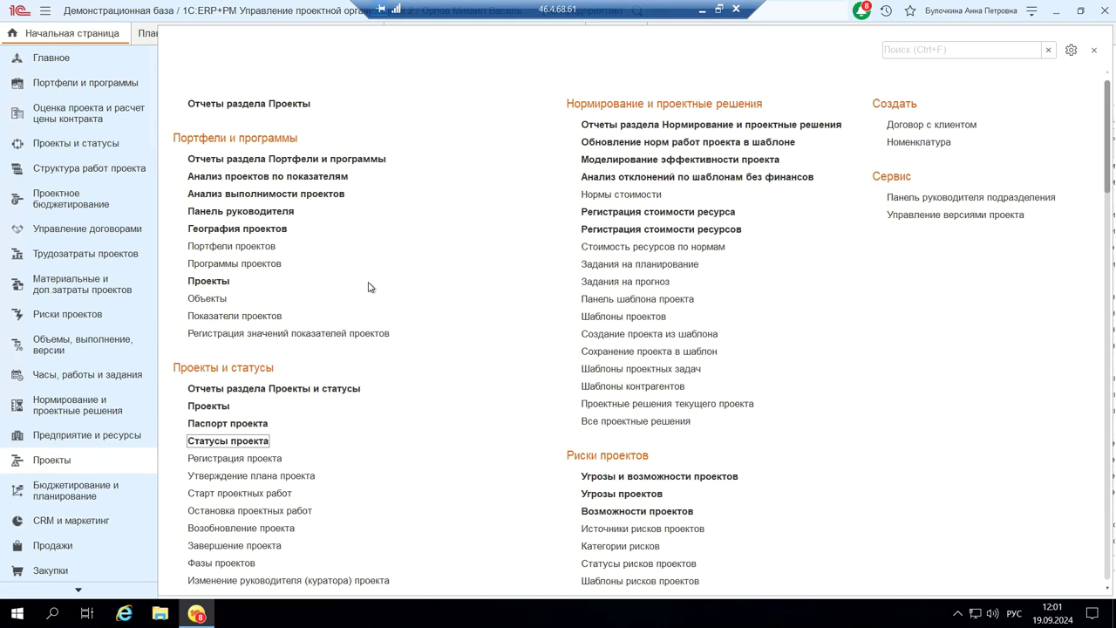
scroll(368, 286, "down", 5)
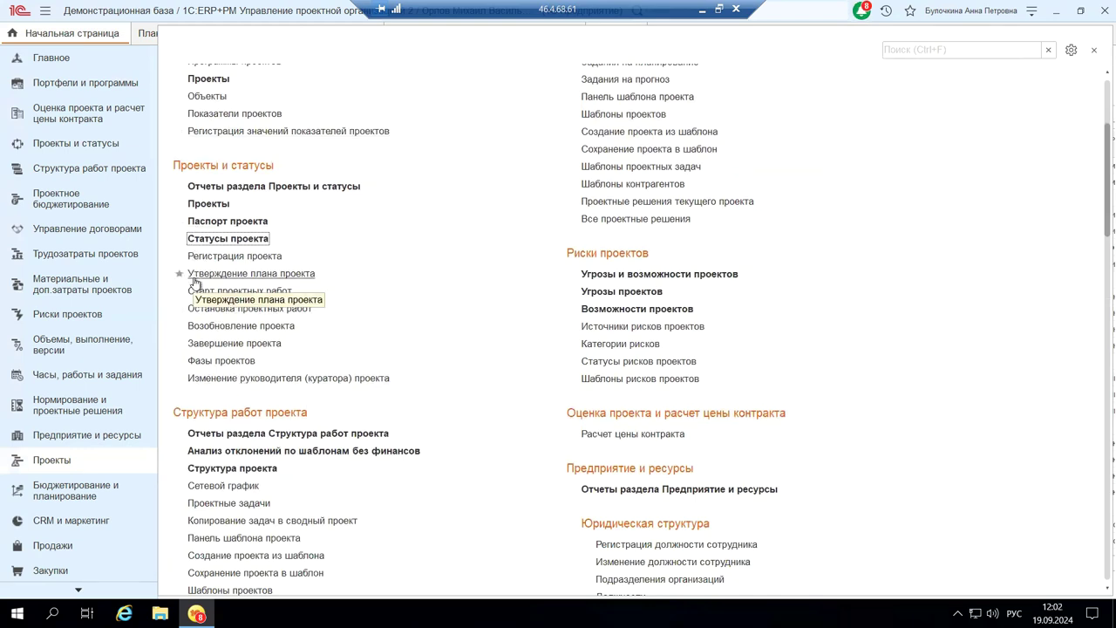
left_click(208, 222)
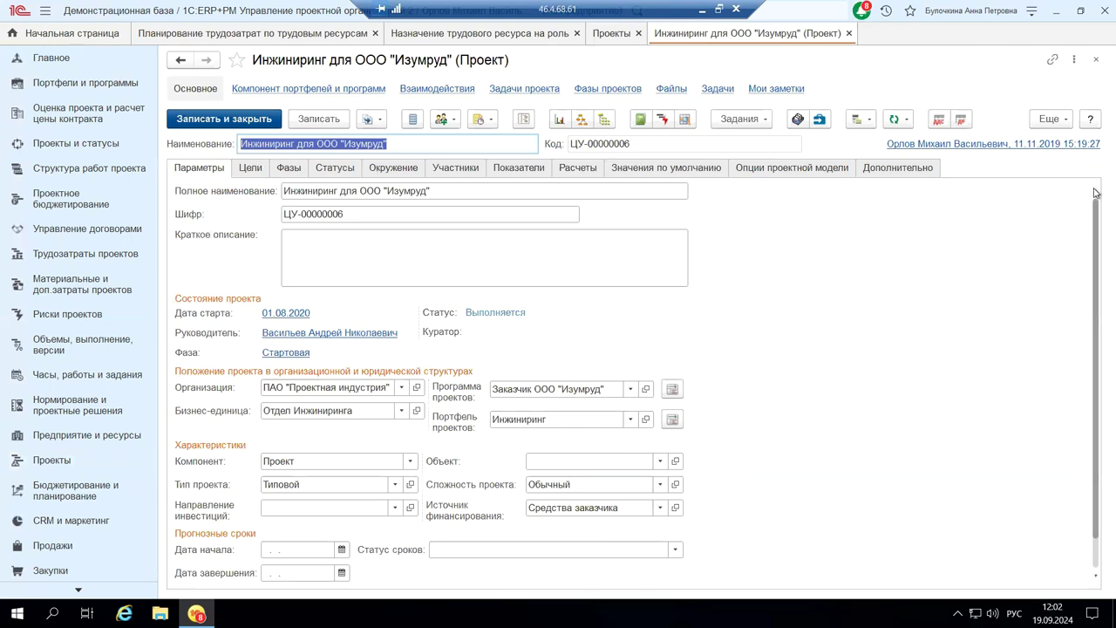
left_click(1096, 58)
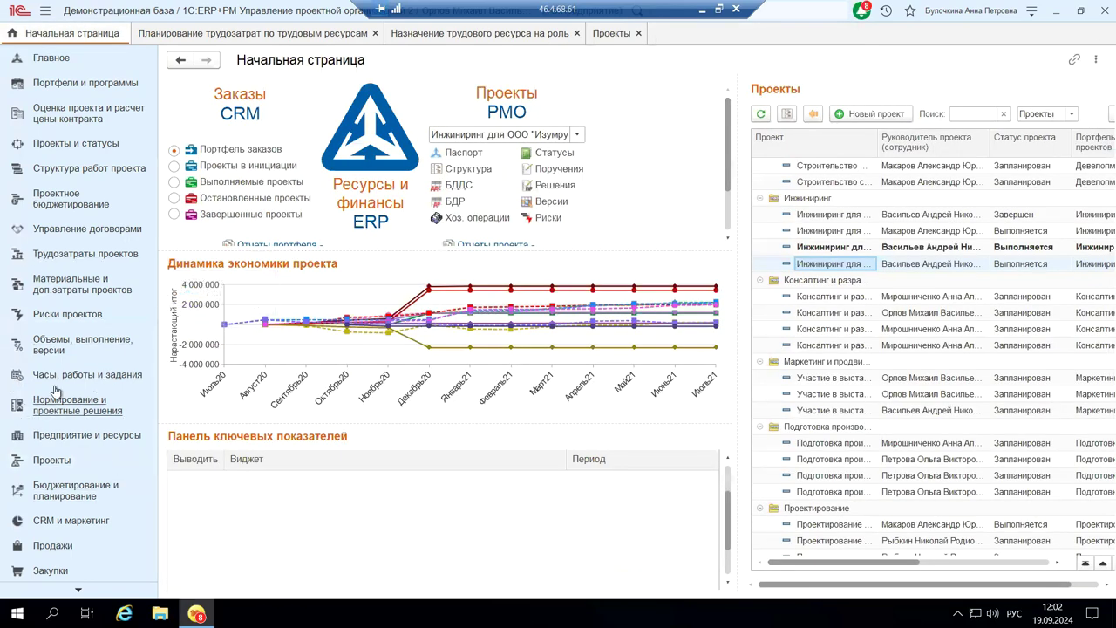
Step: Examine all command groups of the Проекты section, from Портфели и программы down to Часы, работы и задания
left_click(45, 462)
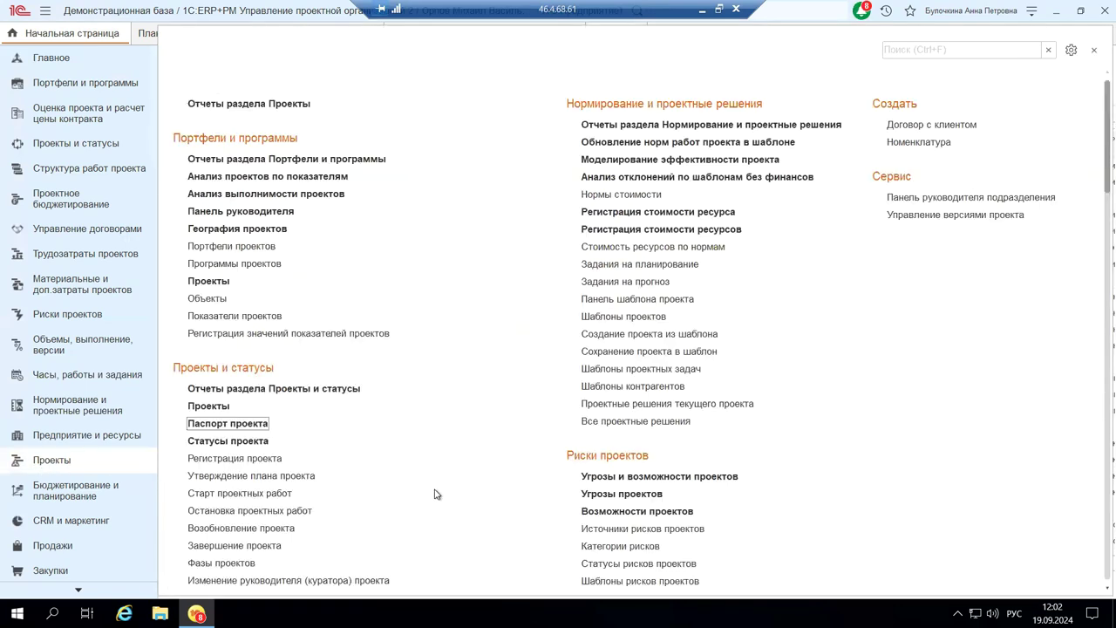
scroll(436, 495, "down", 3)
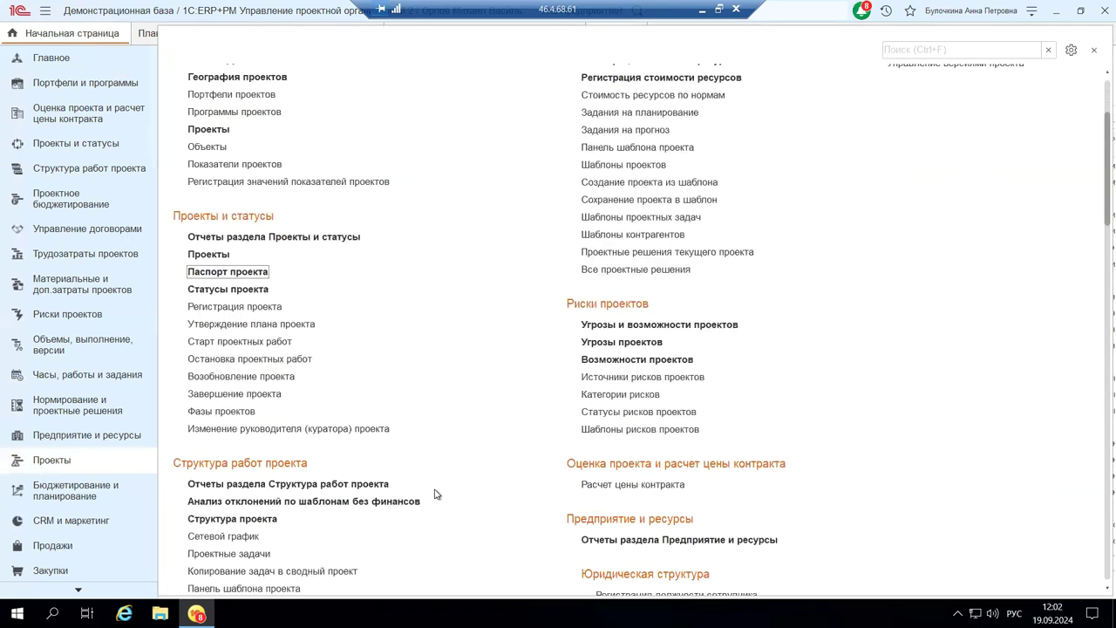
scroll(436, 494, "down", 5)
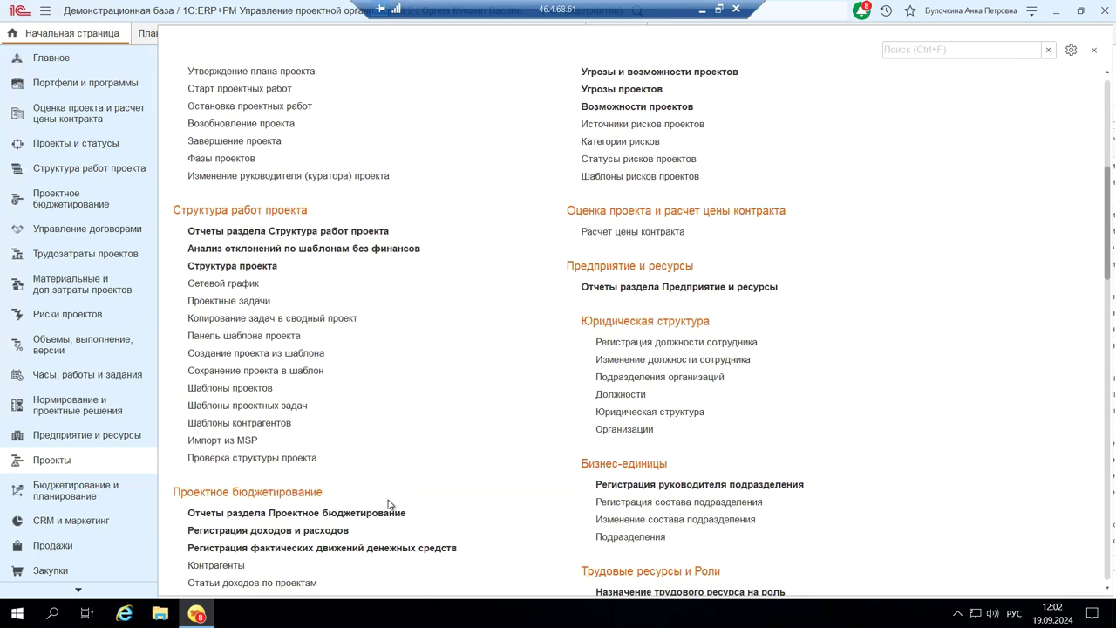
scroll(390, 493, "down", 5)
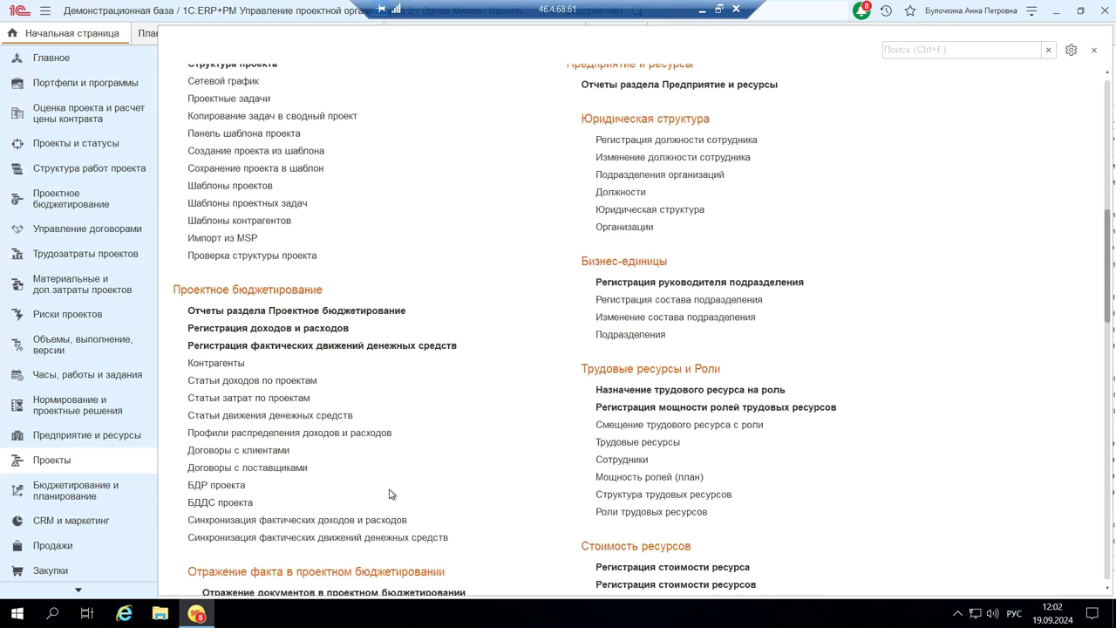
scroll(390, 494, "down", 5)
scroll(390, 493, "down", 5)
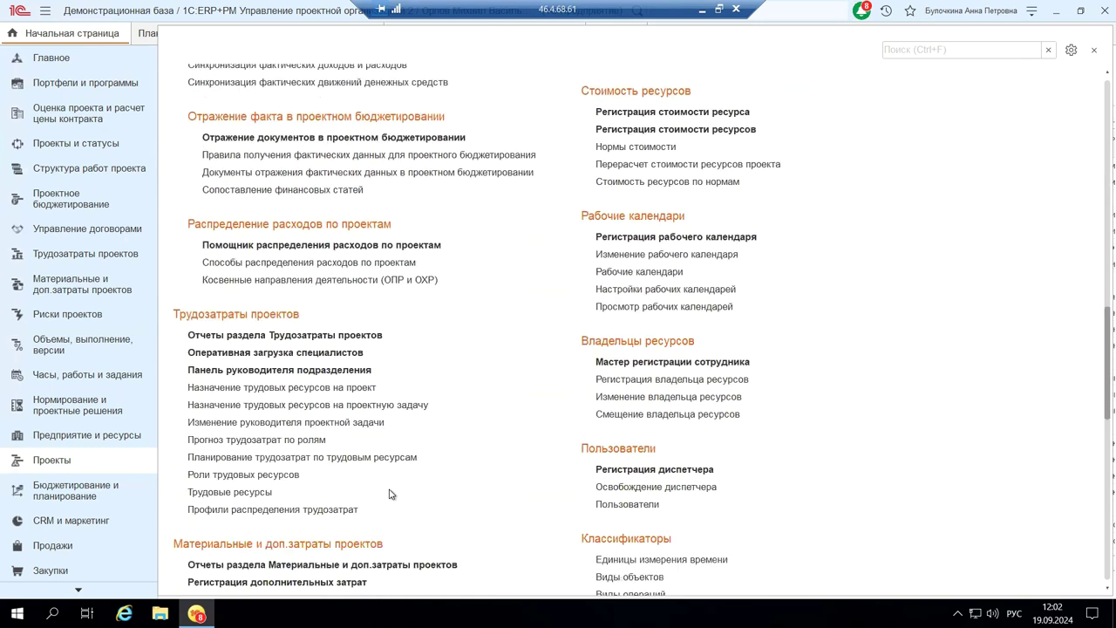
scroll(389, 494, "down", 10)
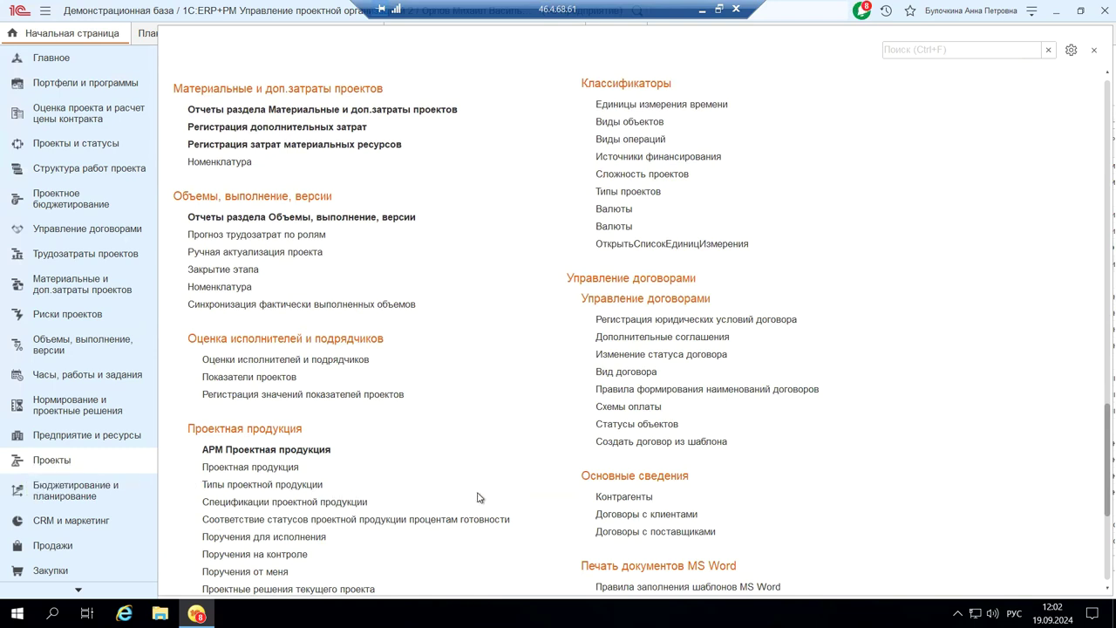
scroll(478, 497, "down", 1)
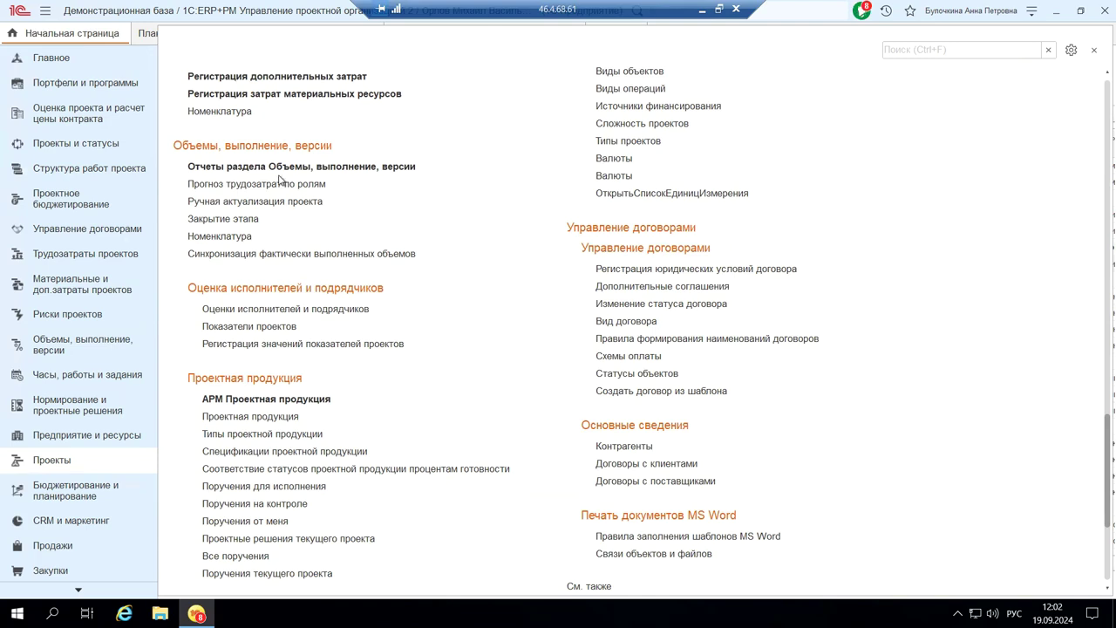
scroll(580, 462, "down", 5)
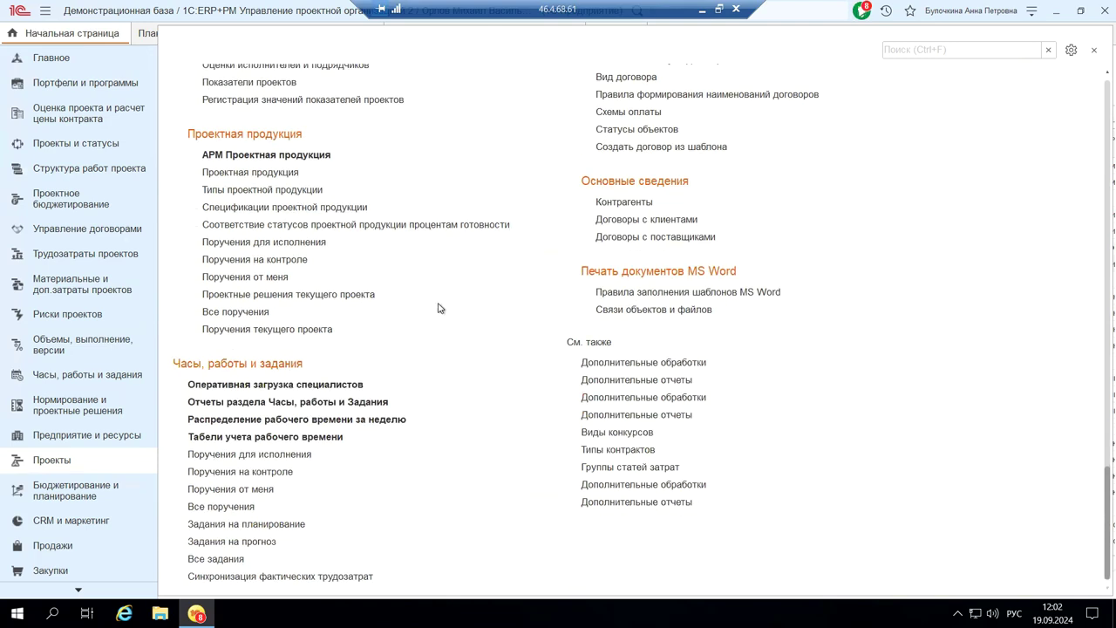
scroll(438, 306, "up", 7)
scroll(439, 299, "up", 20)
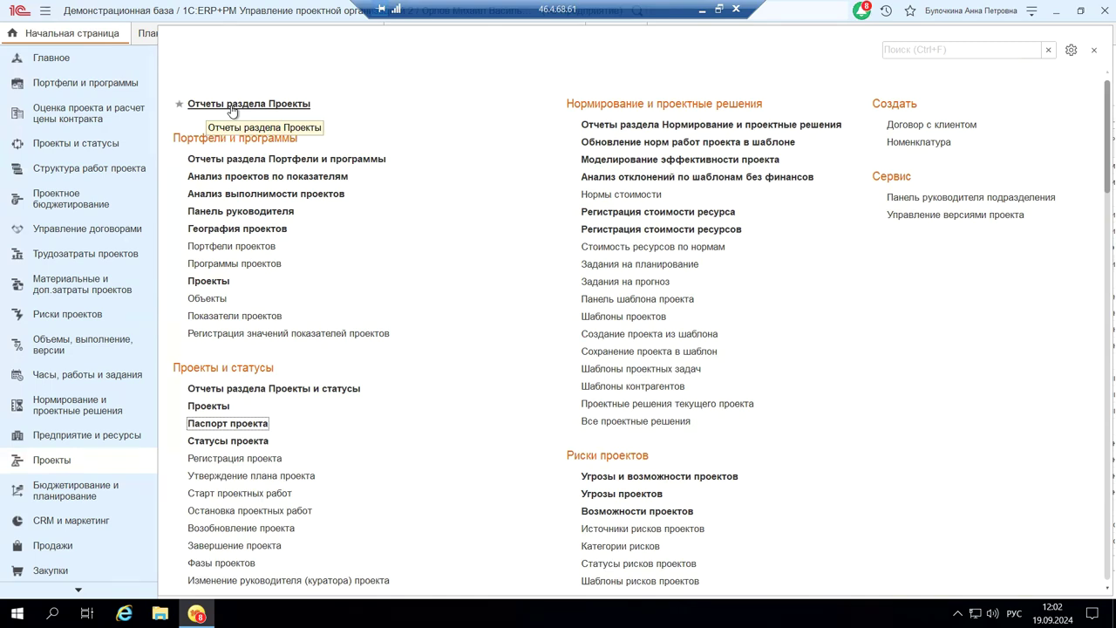
Step: Open Отчеты раздела Проекты and look through the reports of each project management subsection
left_click(231, 106)
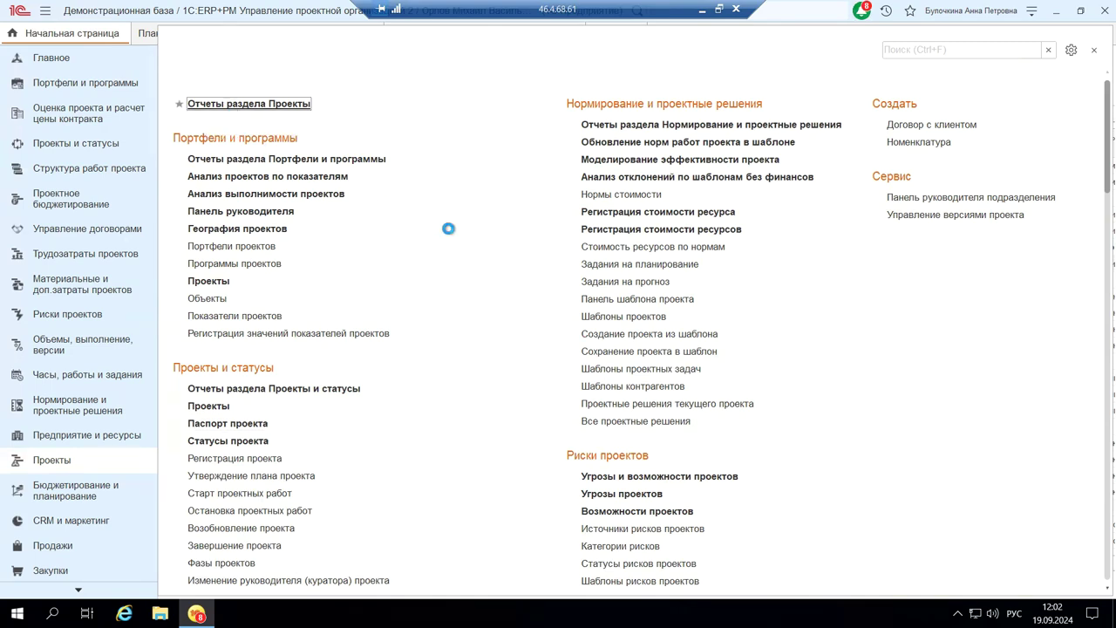
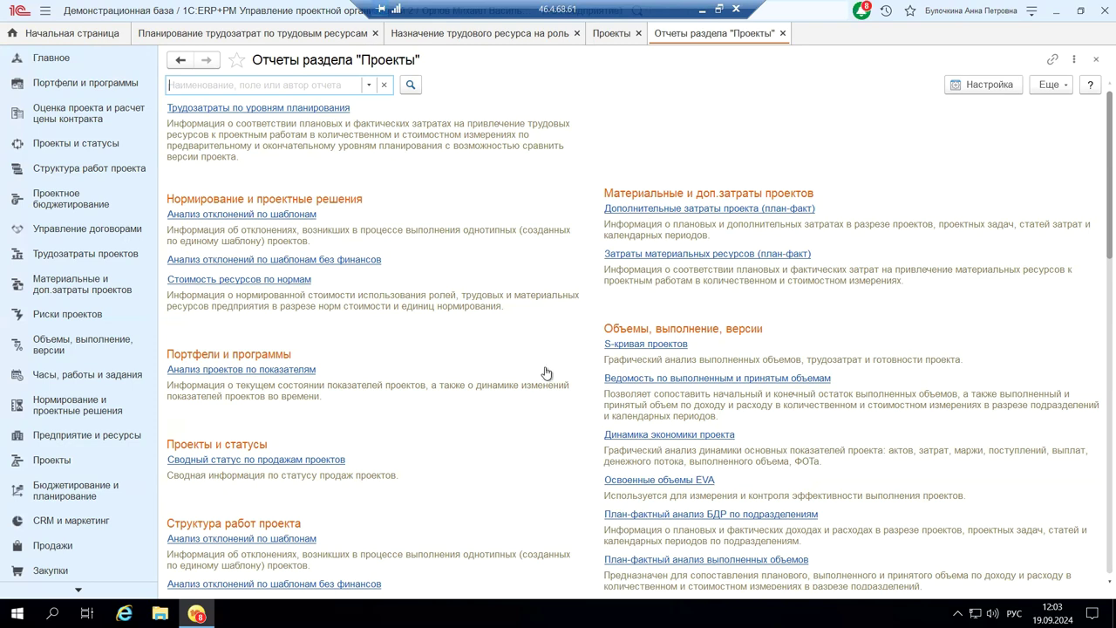
scroll(546, 373, "down", 4)
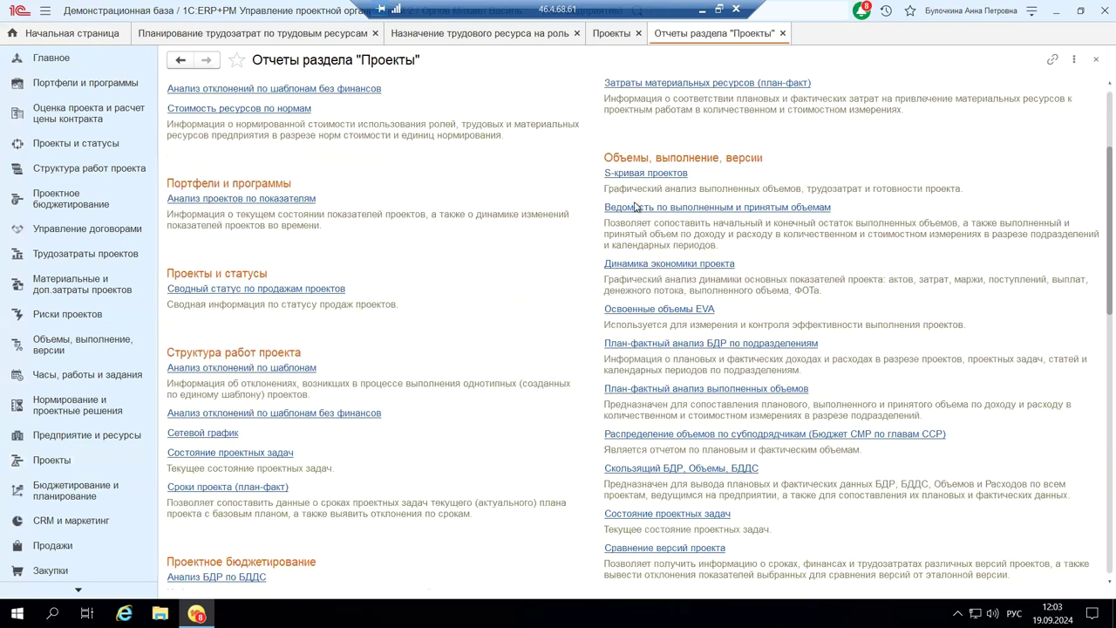
scroll(567, 332, "down", 10)
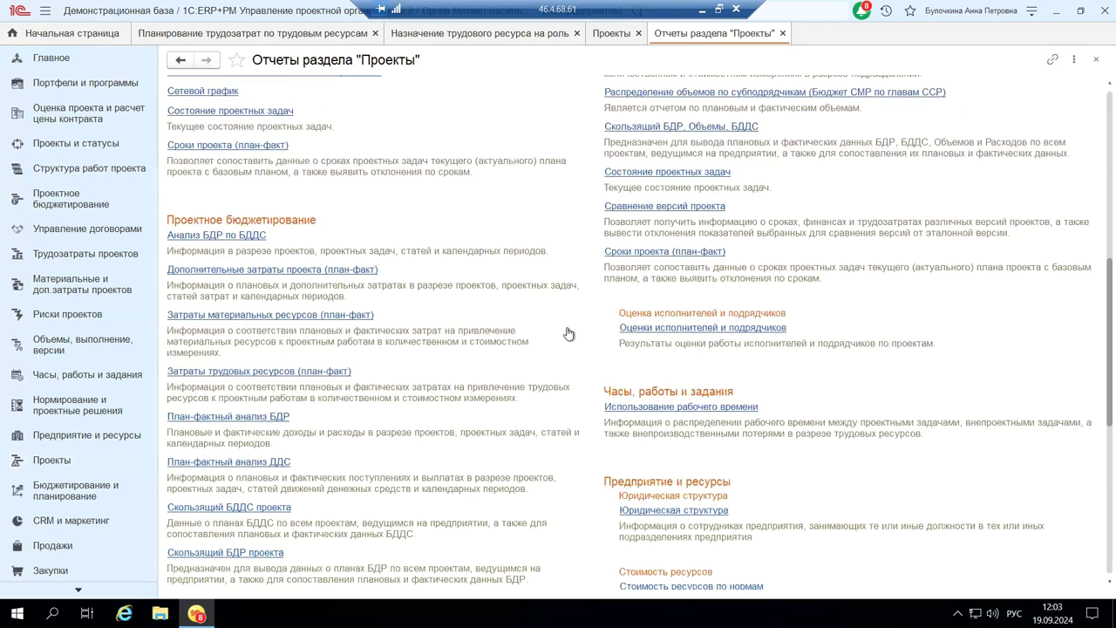
scroll(566, 333, "down", 8)
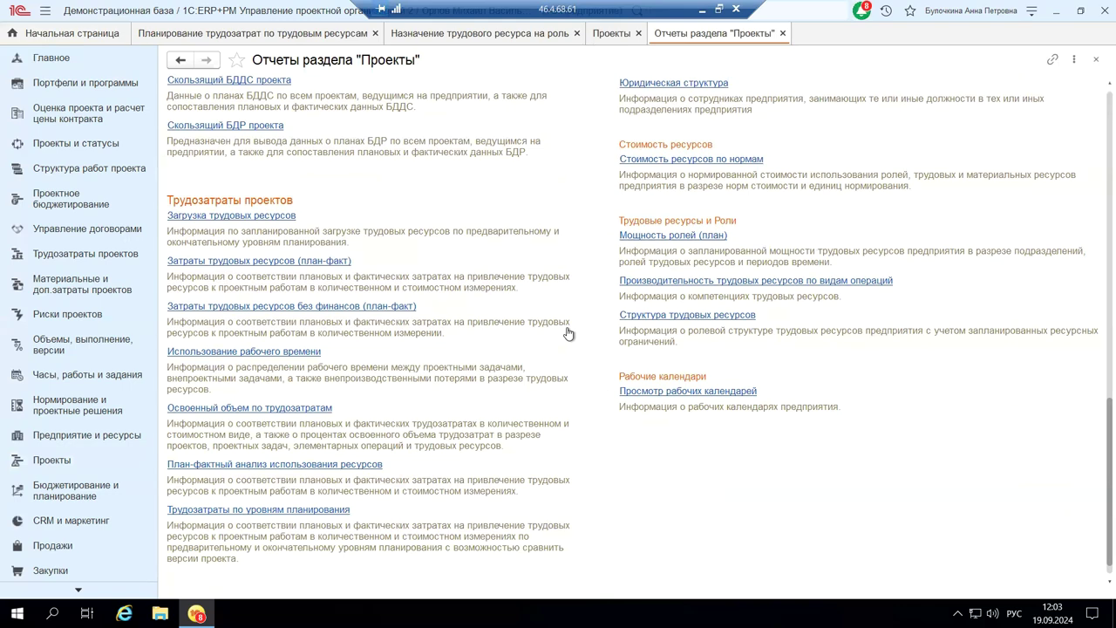
scroll(567, 333, "down", 1)
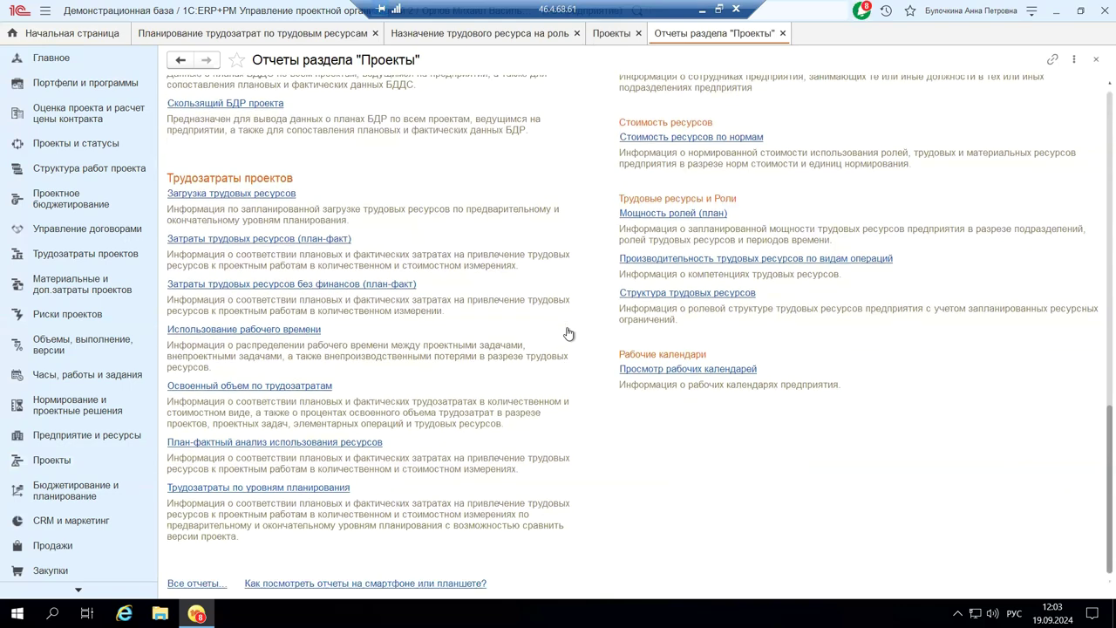
scroll(568, 334, "up", 2)
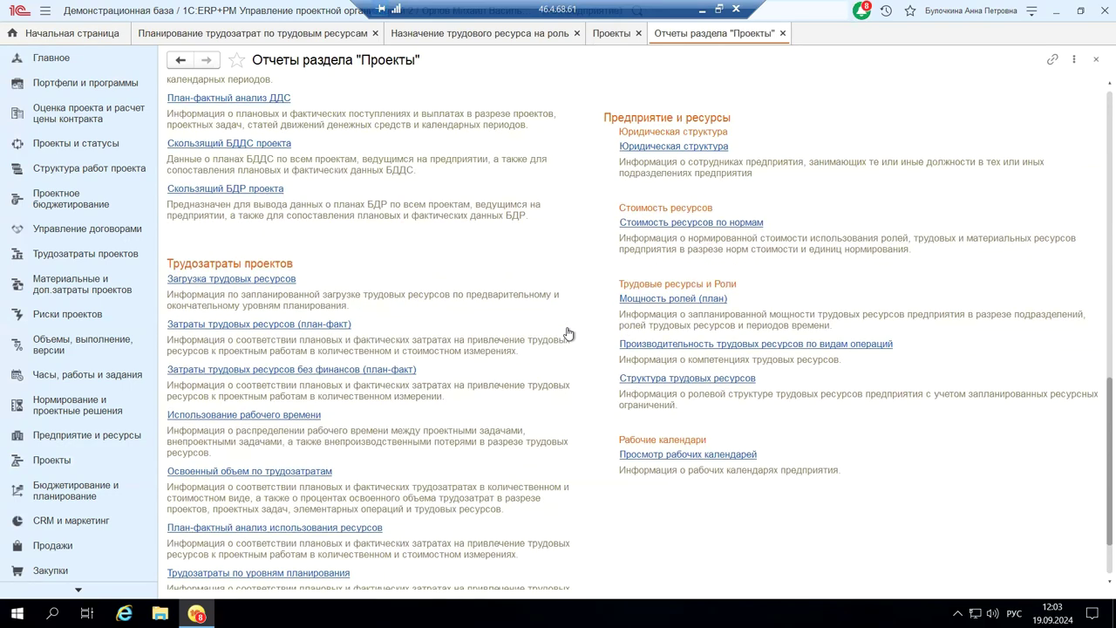
scroll(568, 333, "up", 10)
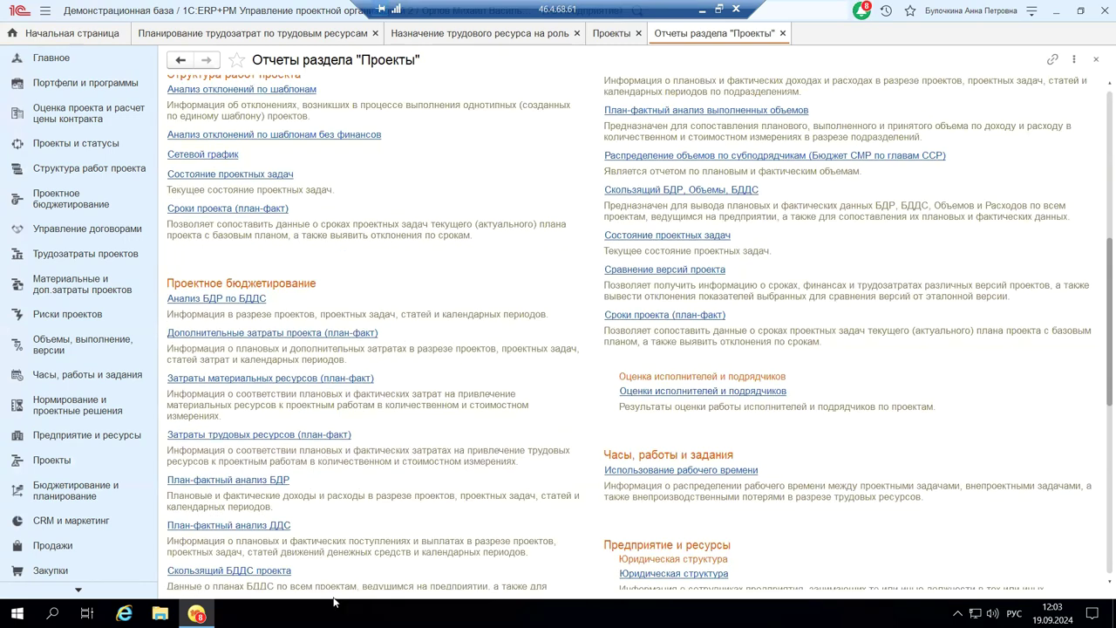
scroll(288, 558, "down", 12)
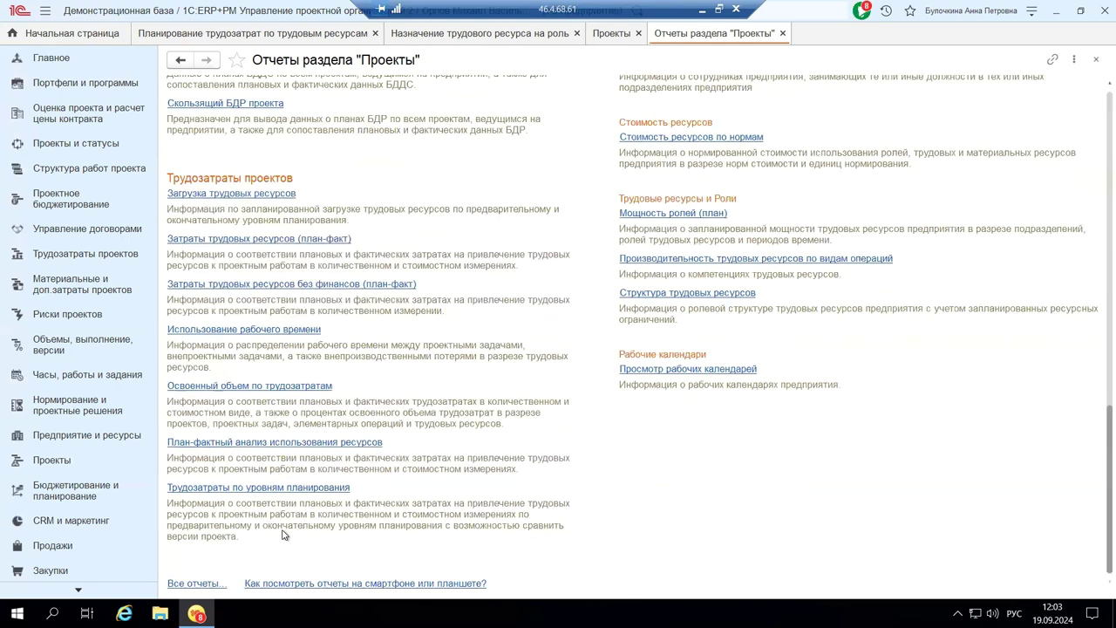
Step: Open the full list of all reports, collapse and re-expand the Проекты branch, and look through its reports
left_click(175, 583)
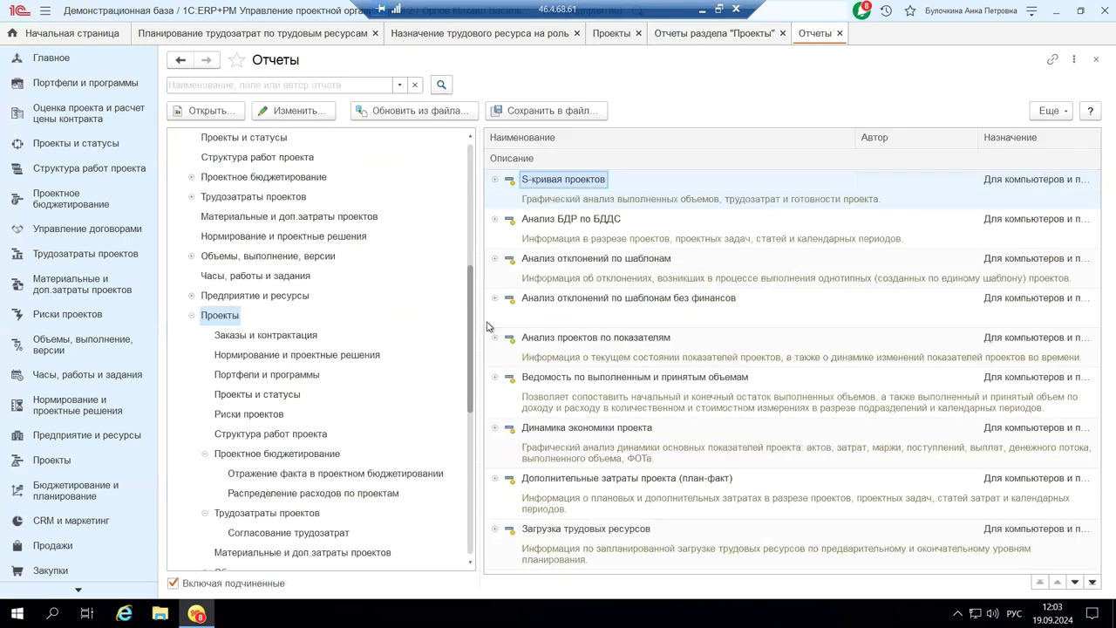
left_click(191, 318)
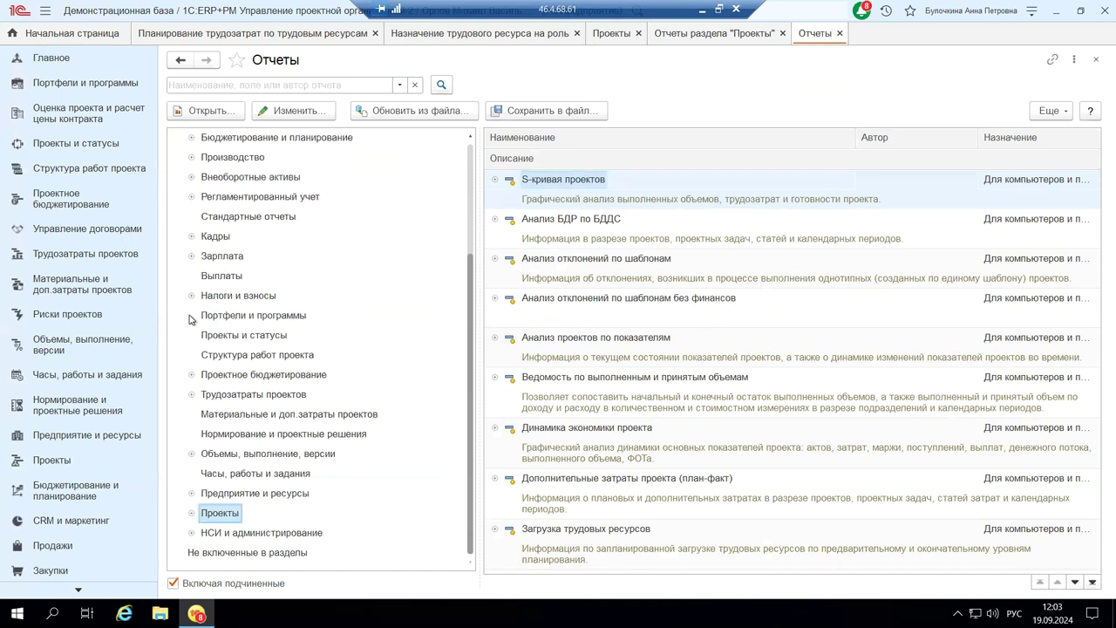
left_click(192, 513)
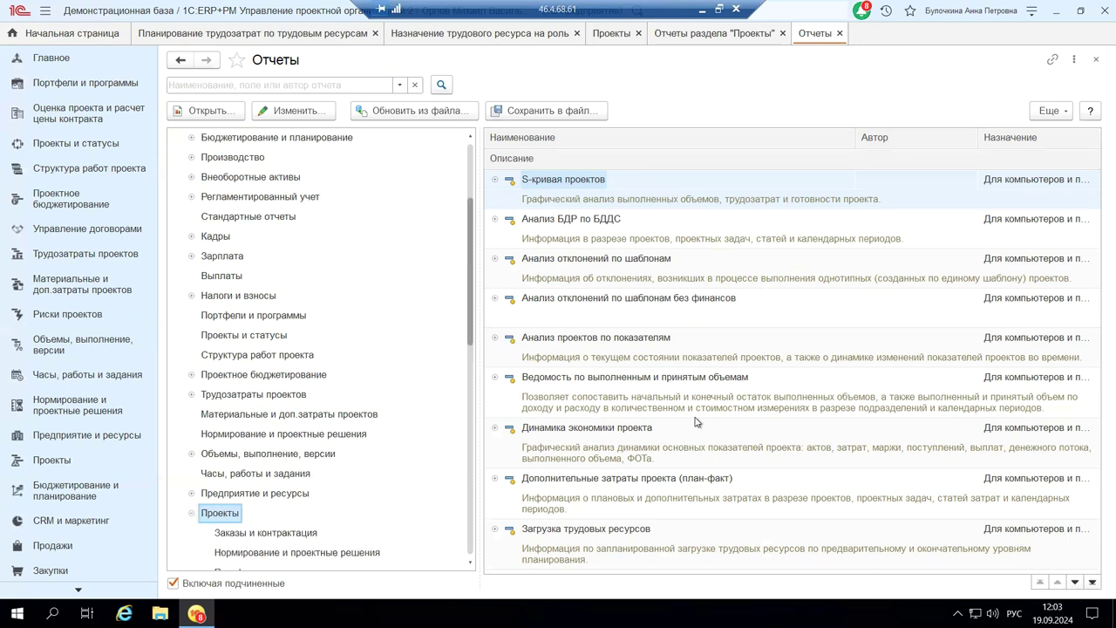
scroll(583, 477, "down", 3)
scroll(583, 477, "down", 3)
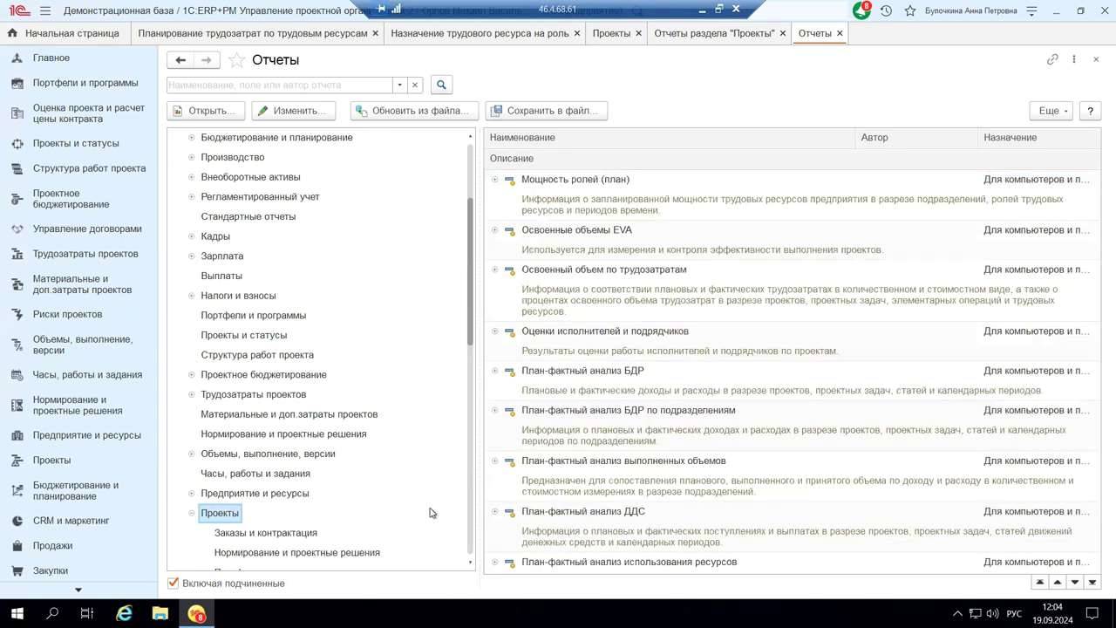
Step: Open the Оценки исполнителей и подрядчиков report variant for editing and remove Все пользователи from its selected users and groups
scroll(305, 474, "down", 3)
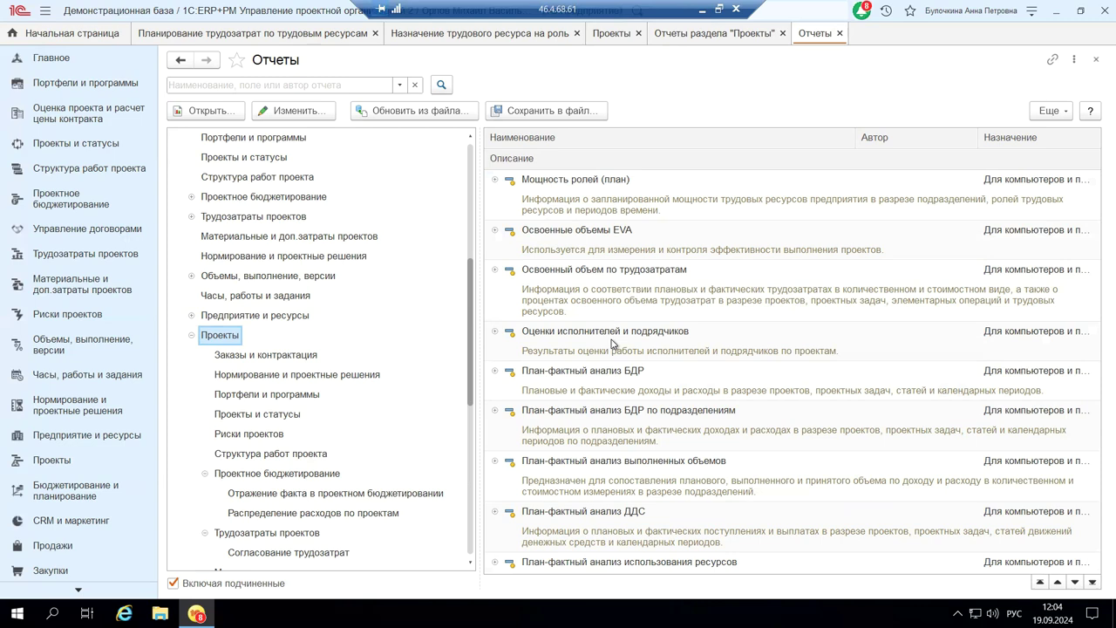
left_click(613, 344)
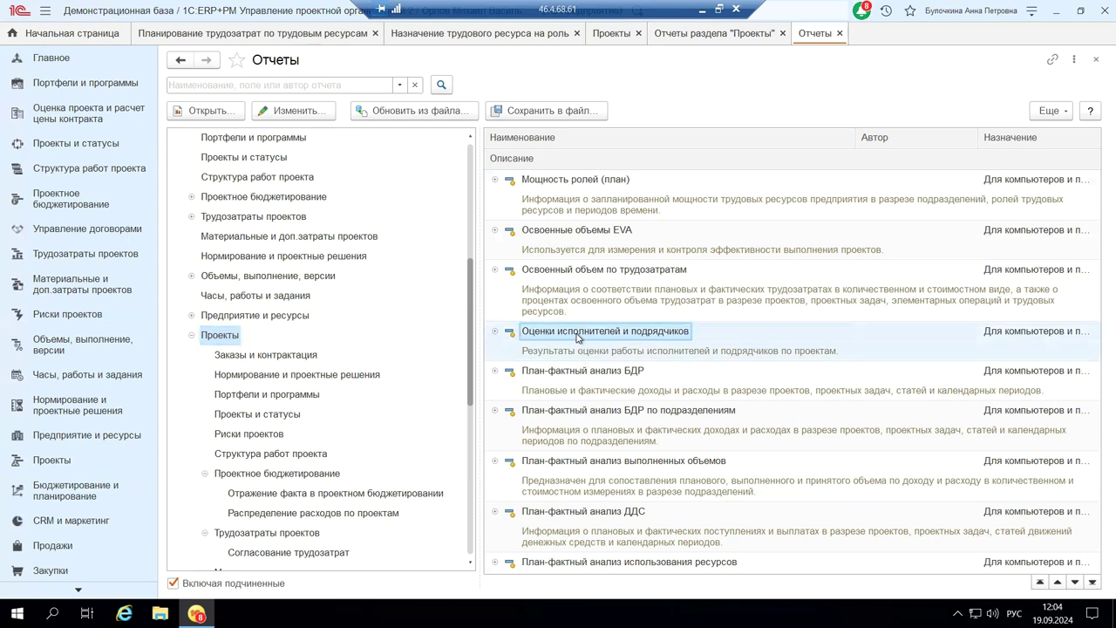
left_click(281, 114)
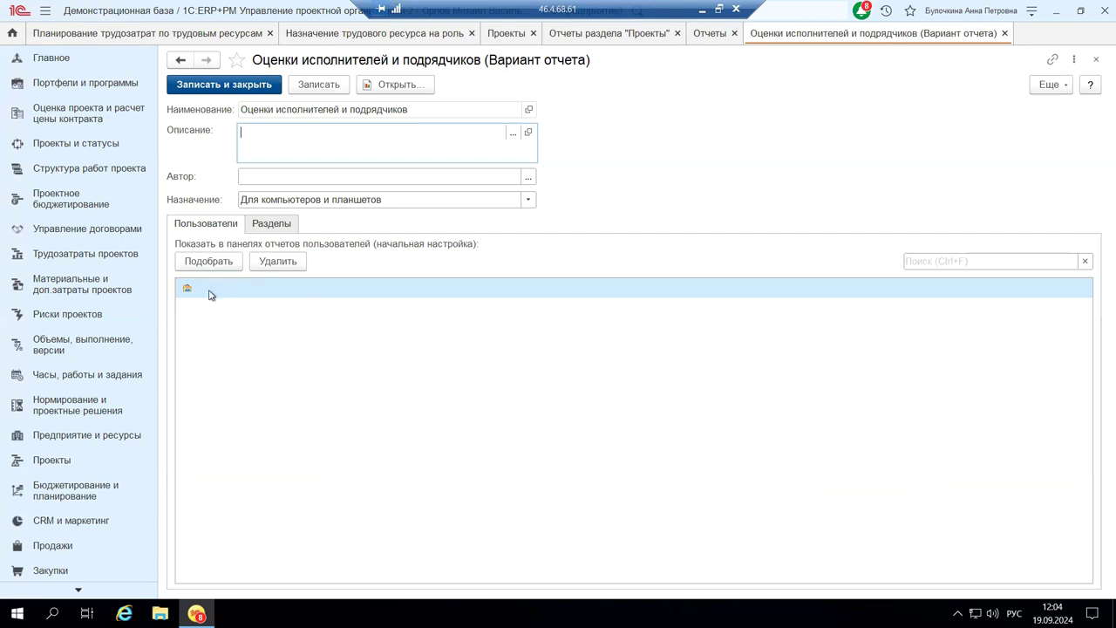
left_click(191, 263)
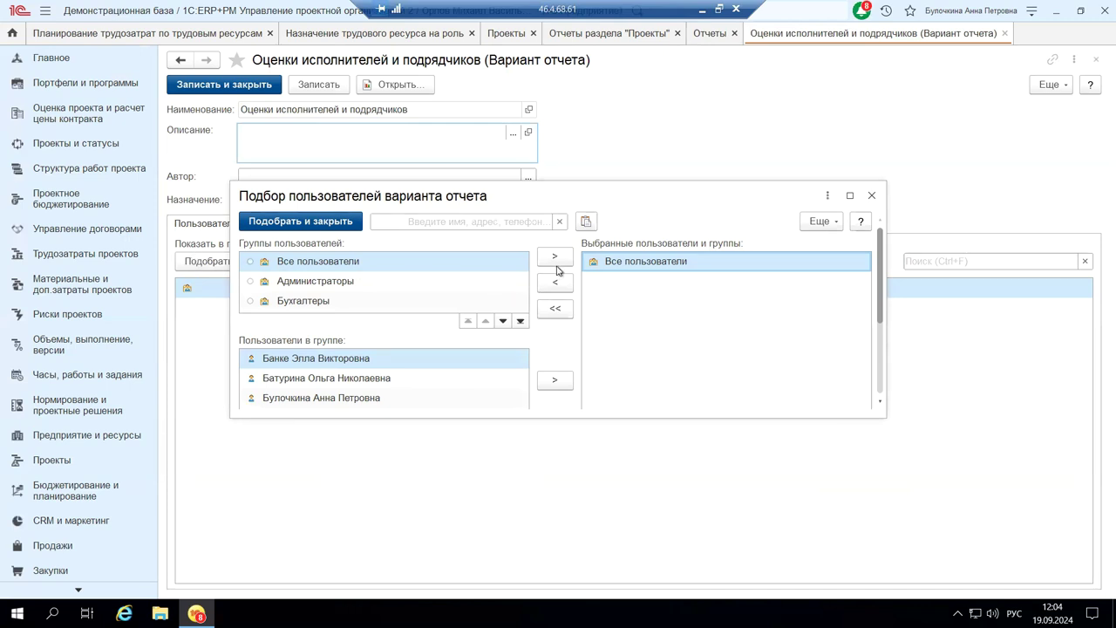
left_click(552, 305)
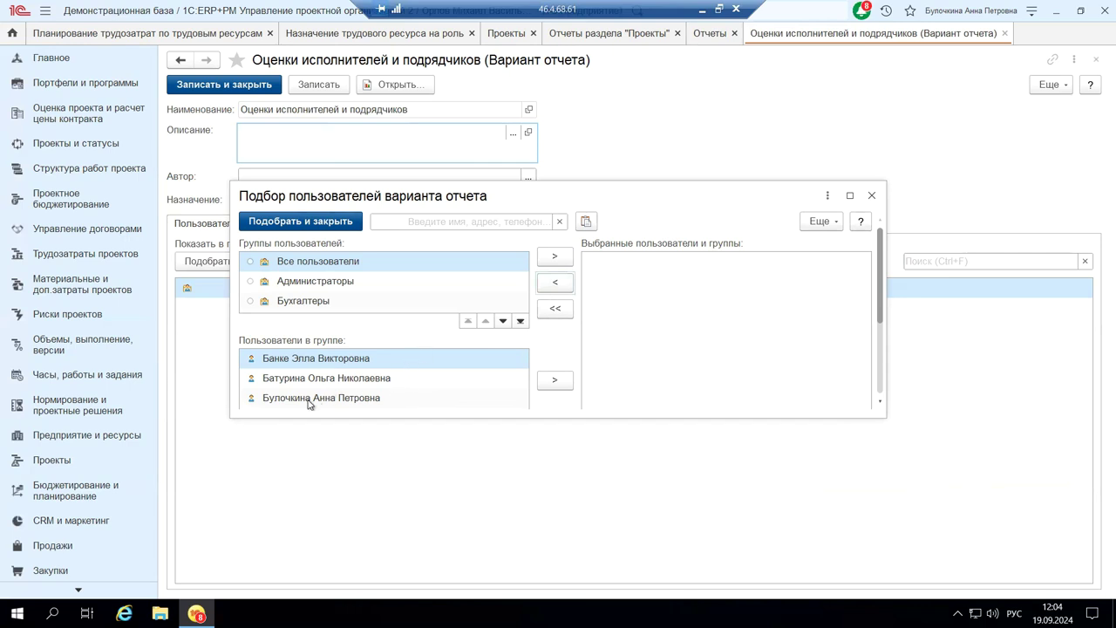
left_click(357, 381)
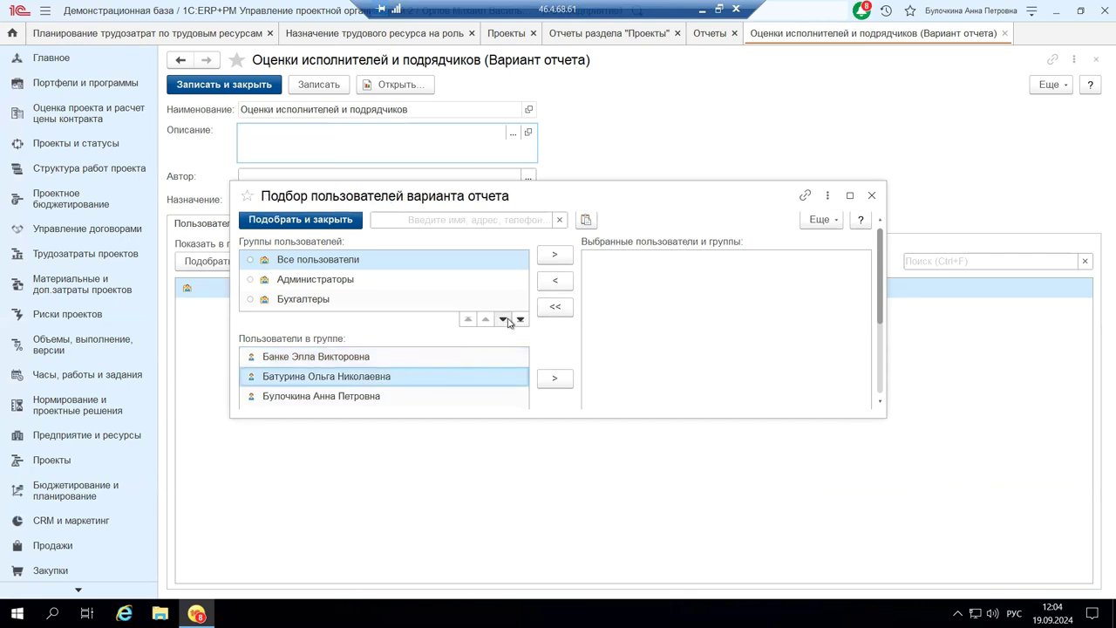
left_click(555, 254)
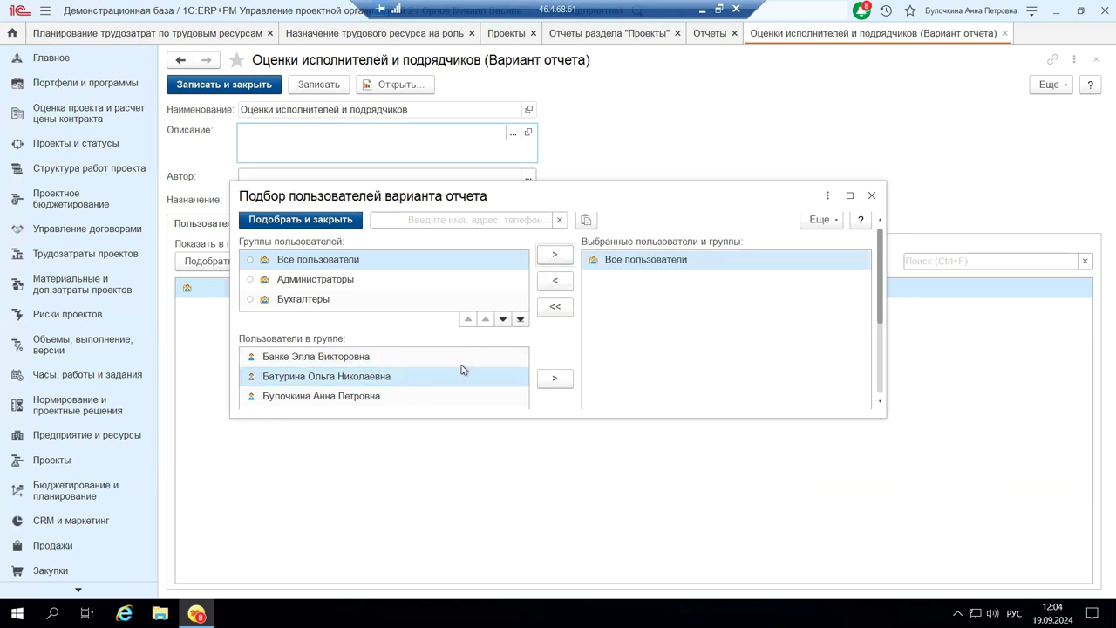
scroll(277, 403, "down", 1)
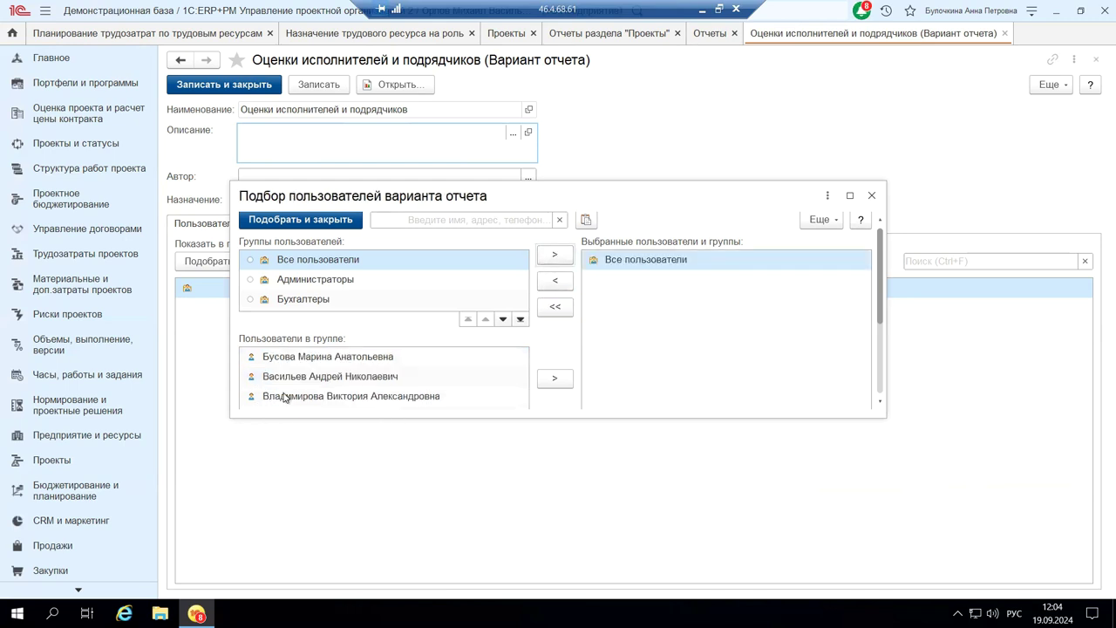
left_click(285, 378)
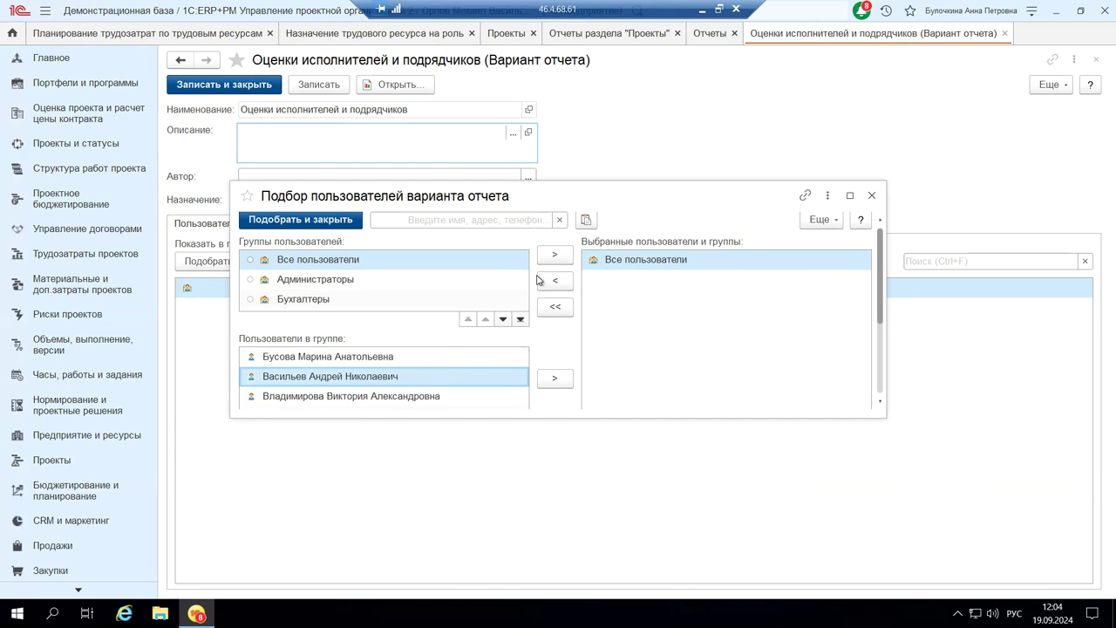
left_click(555, 253)
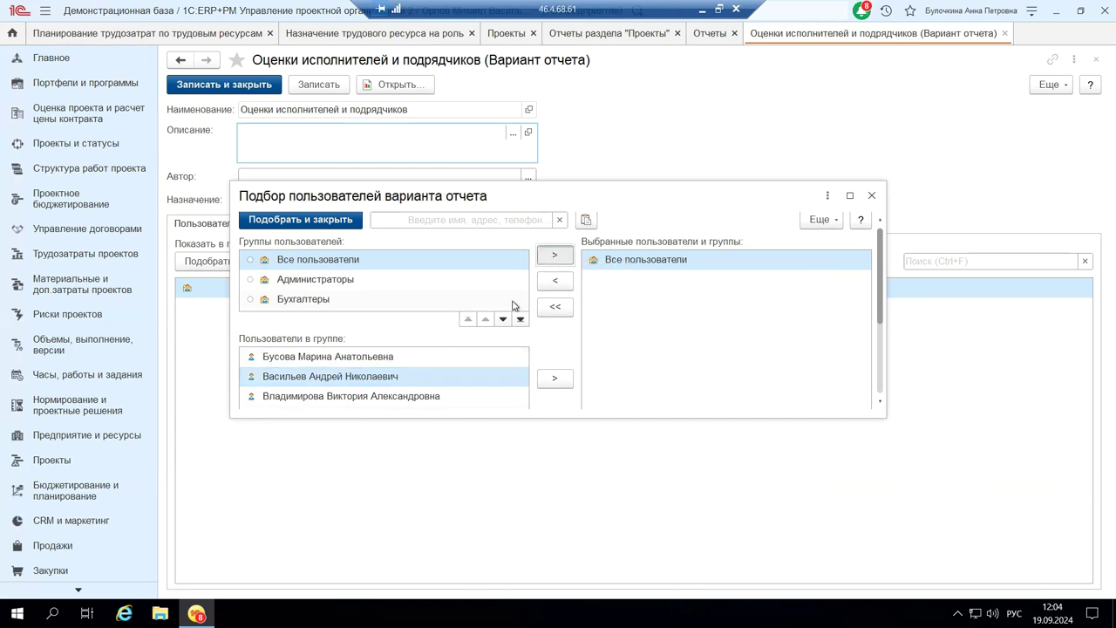
left_click(307, 396)
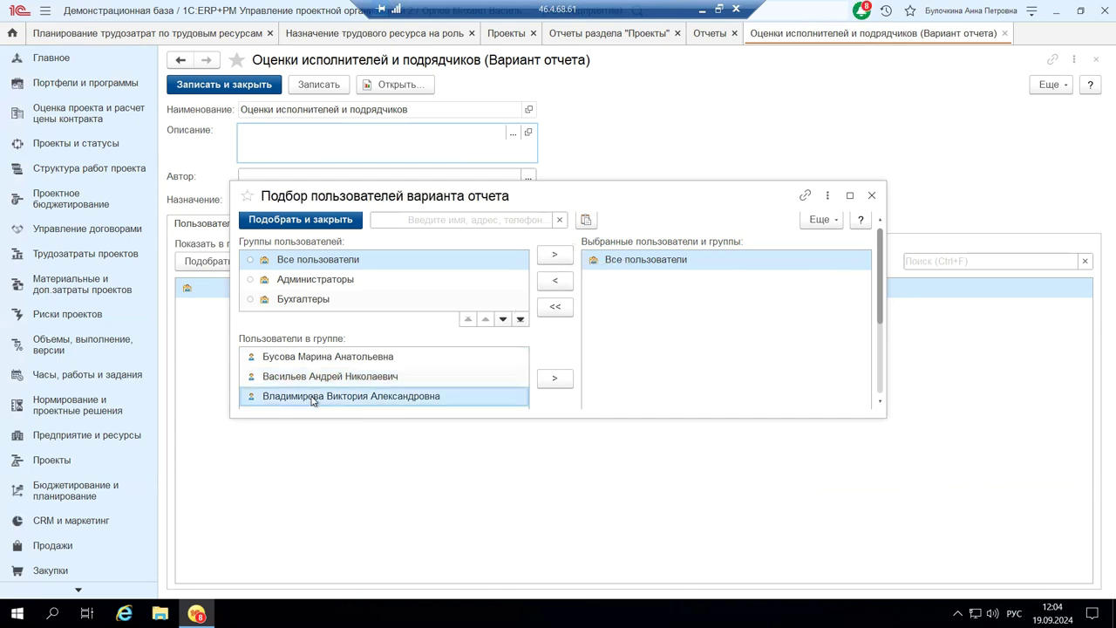
left_click(561, 255)
left_click(555, 282)
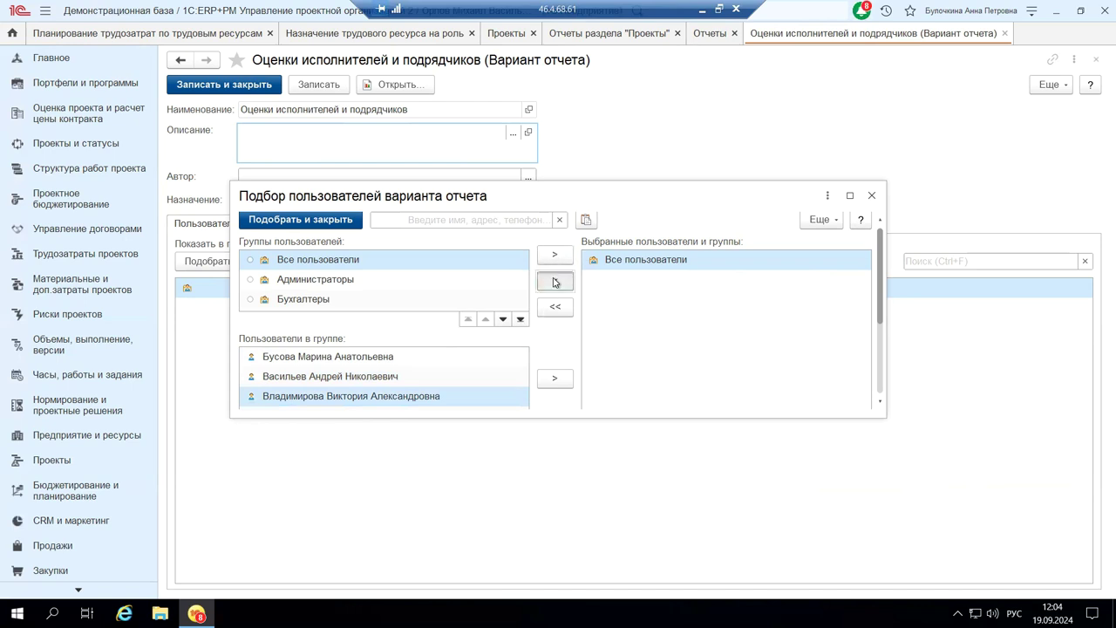
Step: Pick three individual users to whom the report variant is shown, then close the variant without saving it
left_click(320, 380)
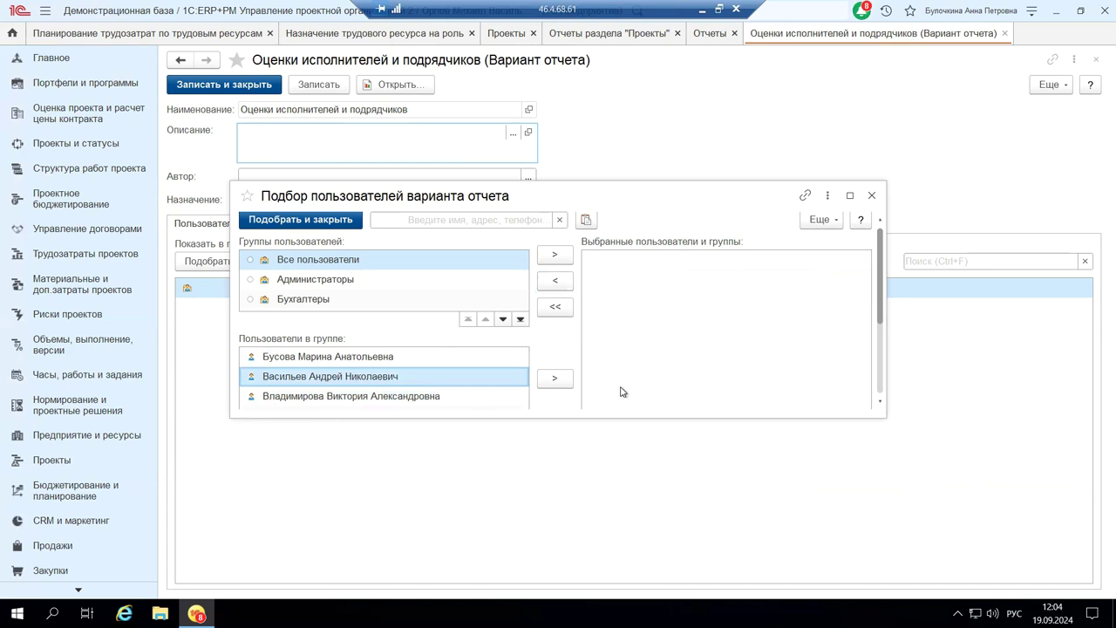
left_click(562, 380)
left_click(329, 400)
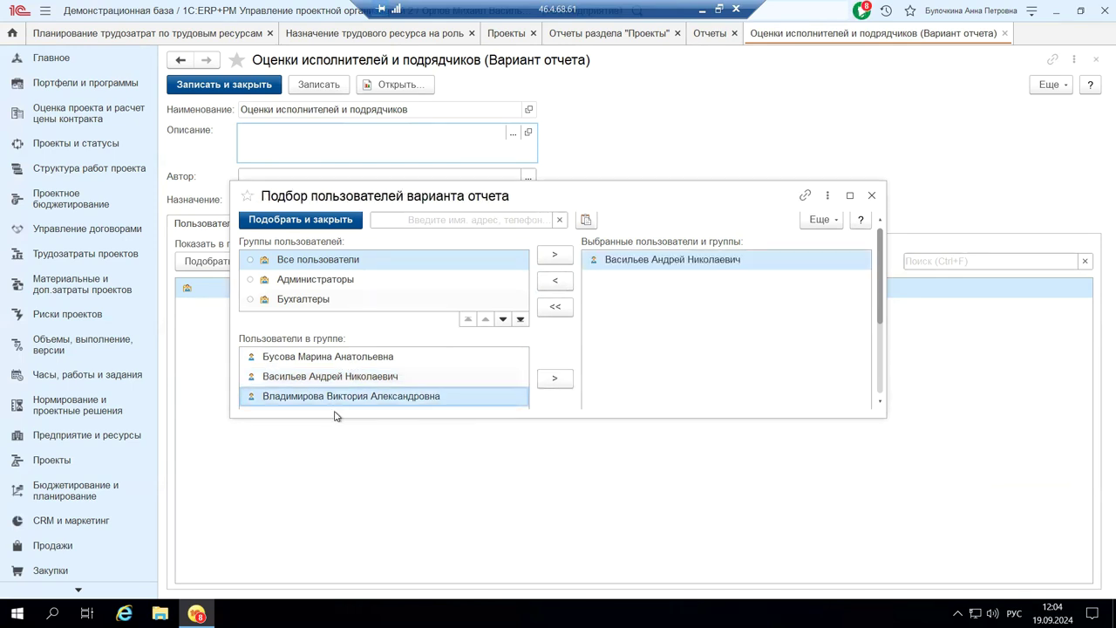
left_click(555, 378)
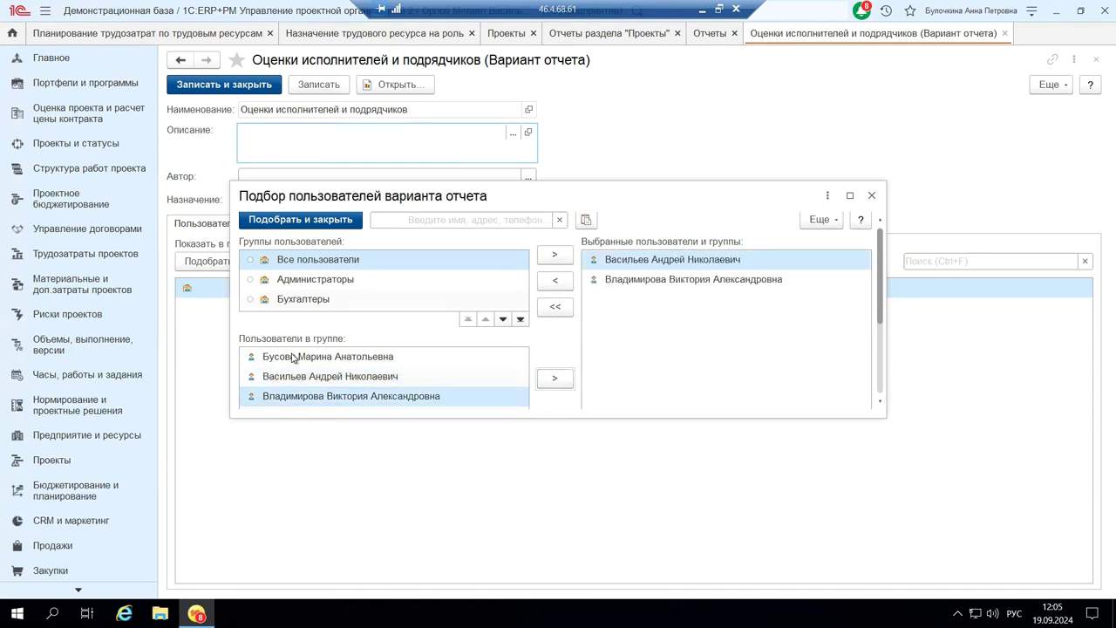
left_click(293, 357)
left_click(555, 378)
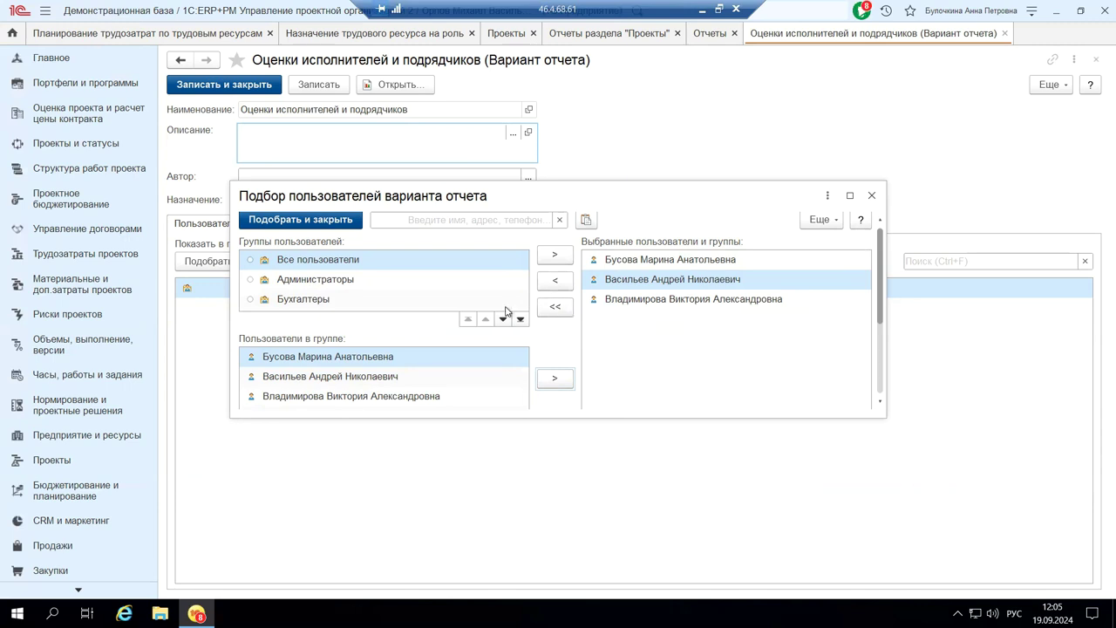
left_click(341, 223)
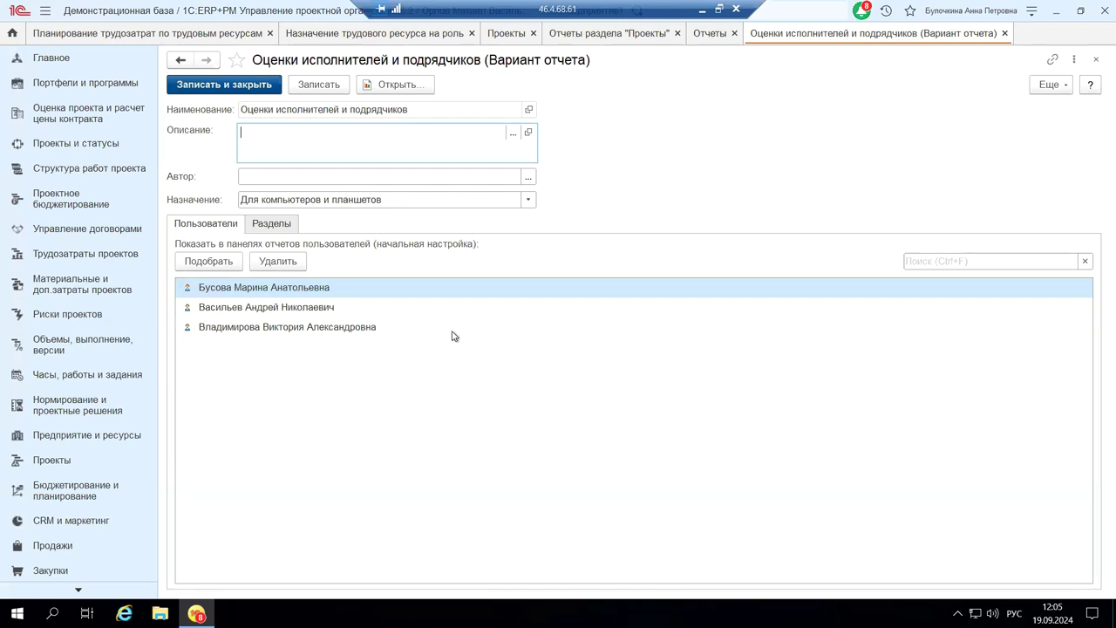
left_click(1096, 59)
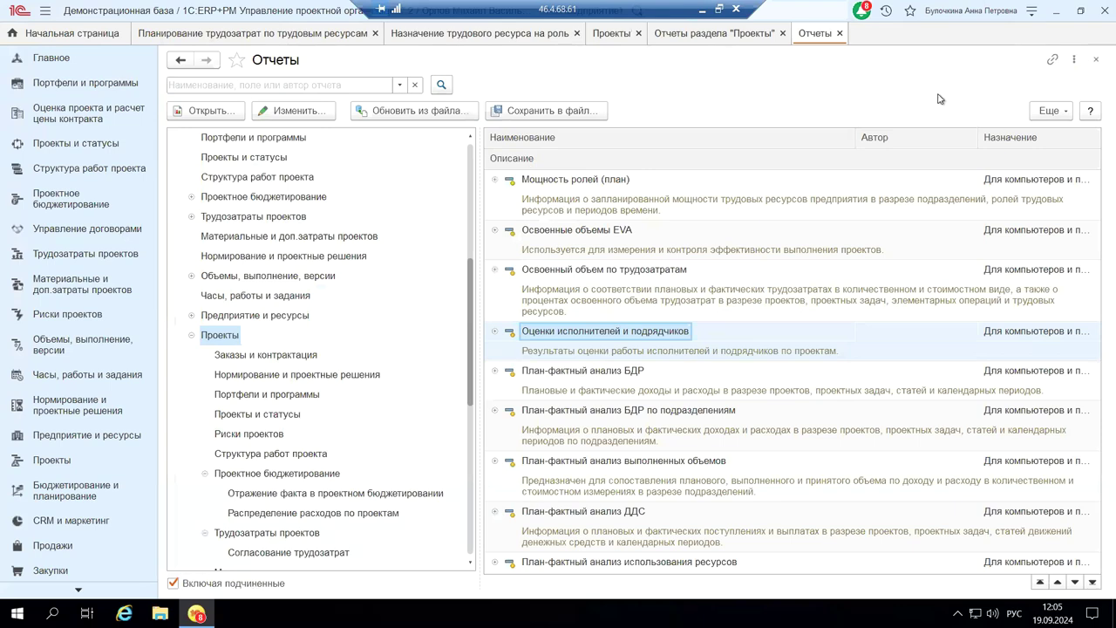